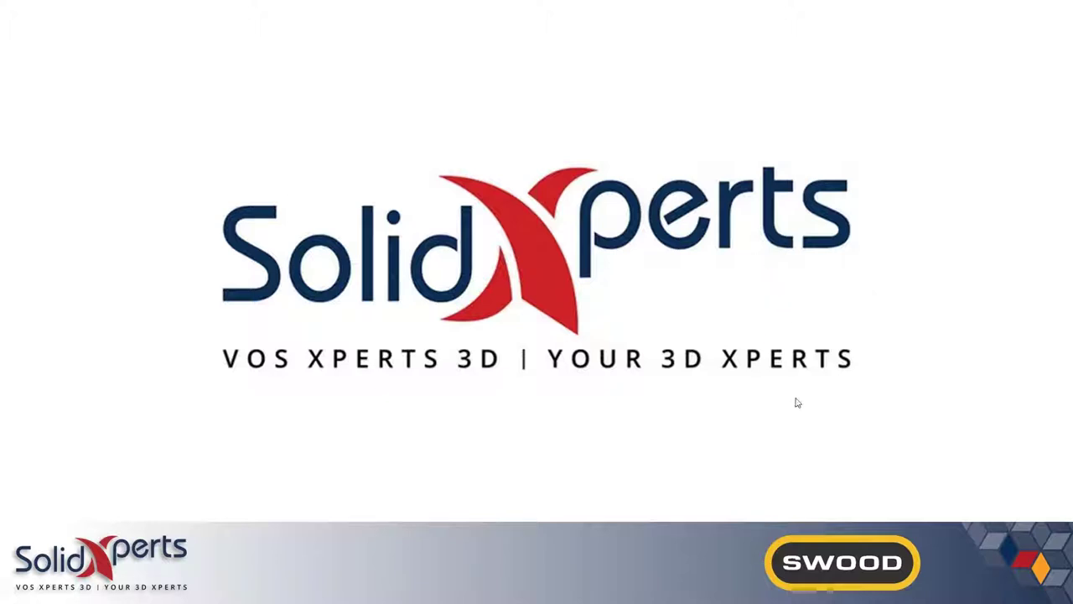
# - Advance to the slide introducing EFICAD and the agenda of SWOOD products
pyautogui.click(797, 402)
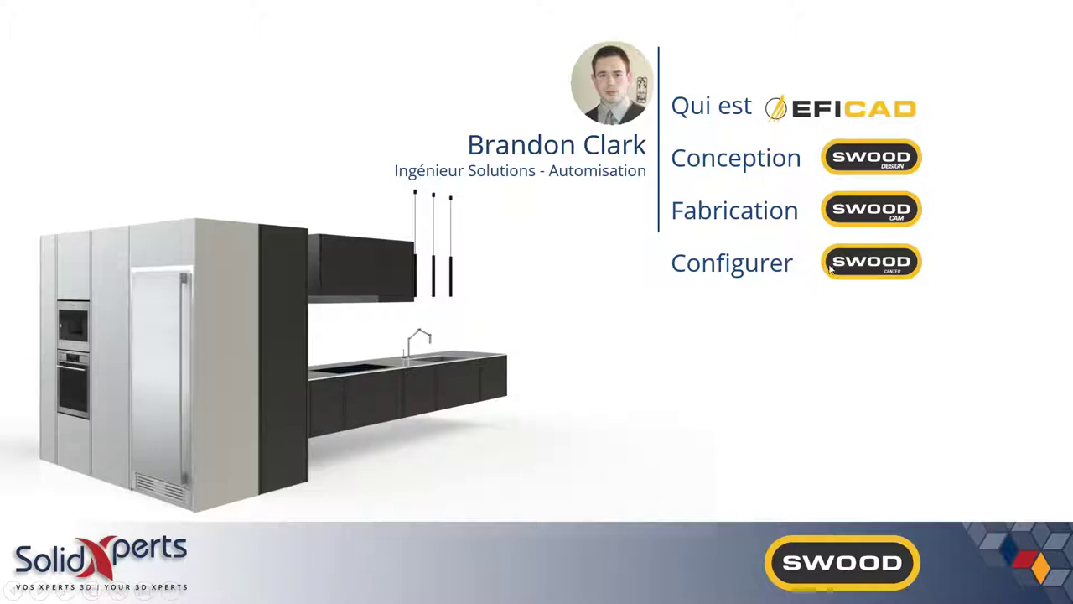
# - Play the SWOOD slogan slide's logo animations, then move to the EFICAD/SWOOD facts slide
pyautogui.click(753, 283)
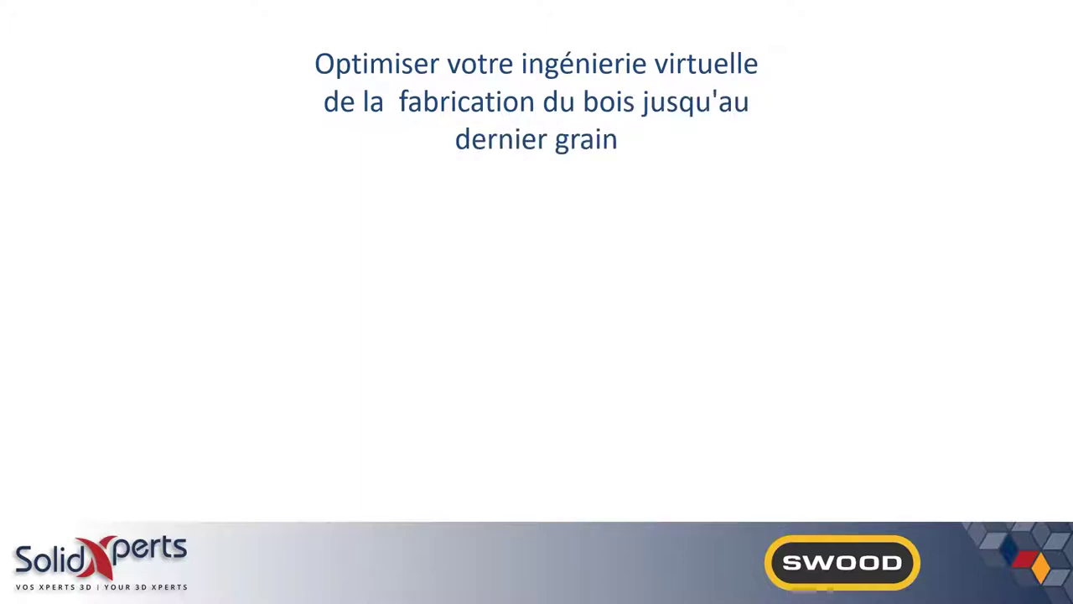
pyautogui.click(807, 289)
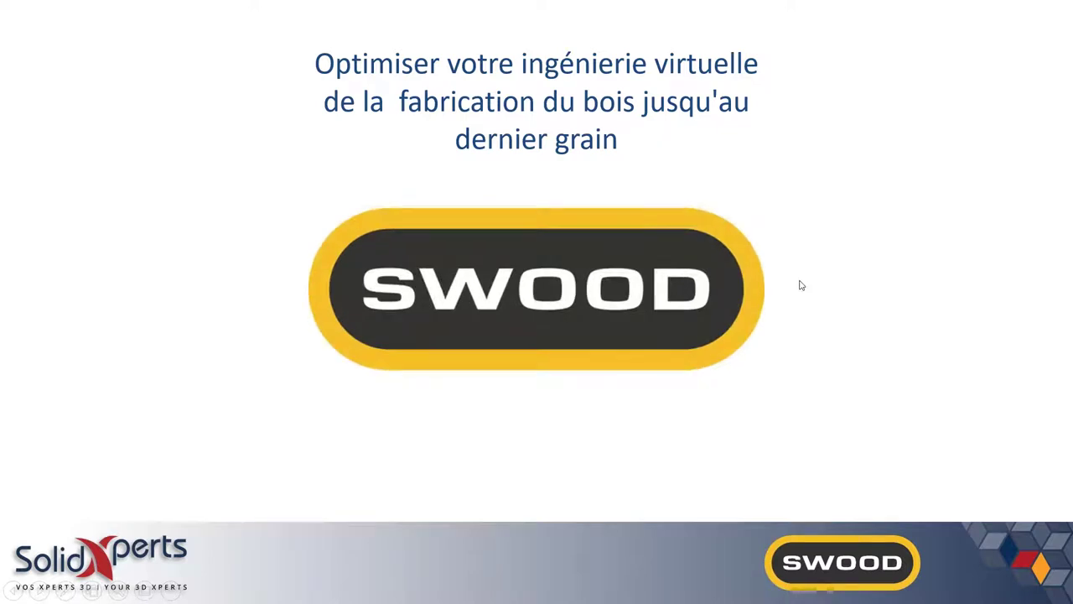
pyautogui.click(801, 286)
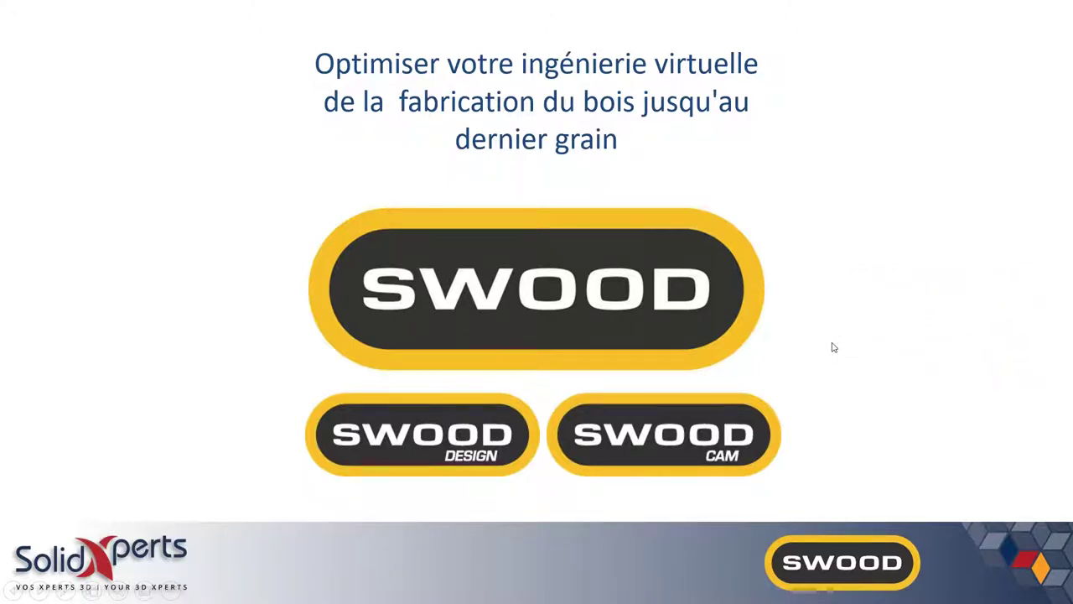
pyautogui.press('Right')
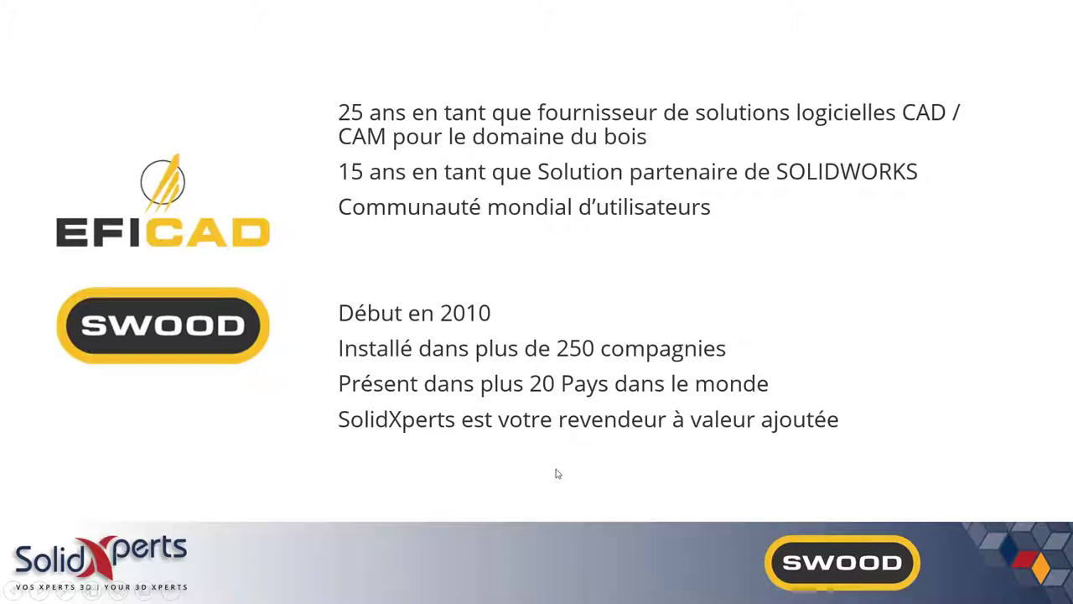
# - Show the 'Défis du marché du travail du bois' slide
pyautogui.click(596, 429)
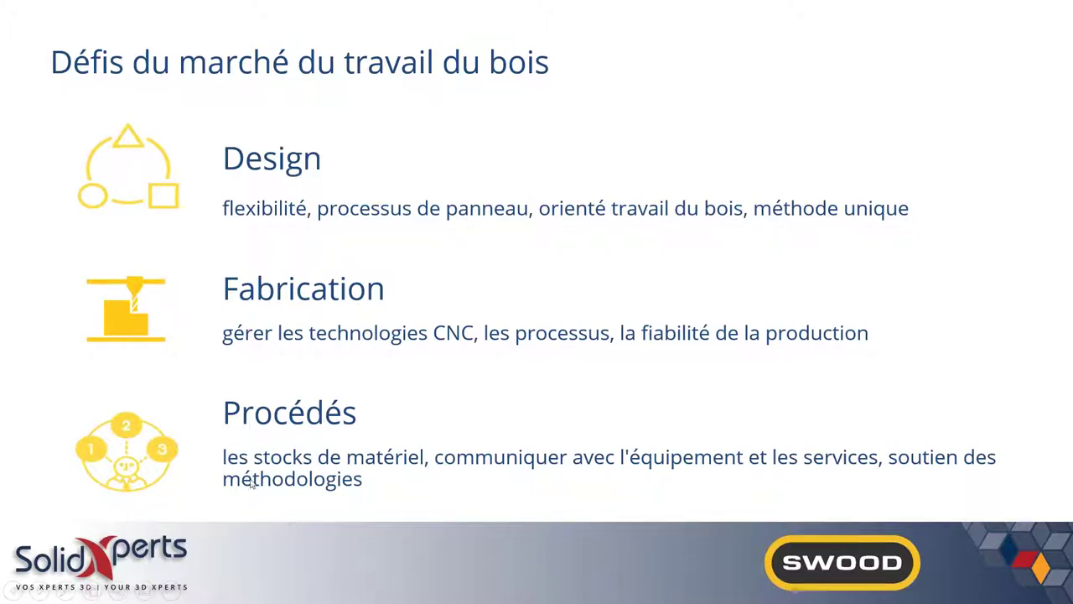
# - Show the 'SWOOD, une solution faisant partie de l'écosystème SOLIDWORKS' slide
pyautogui.click(551, 257)
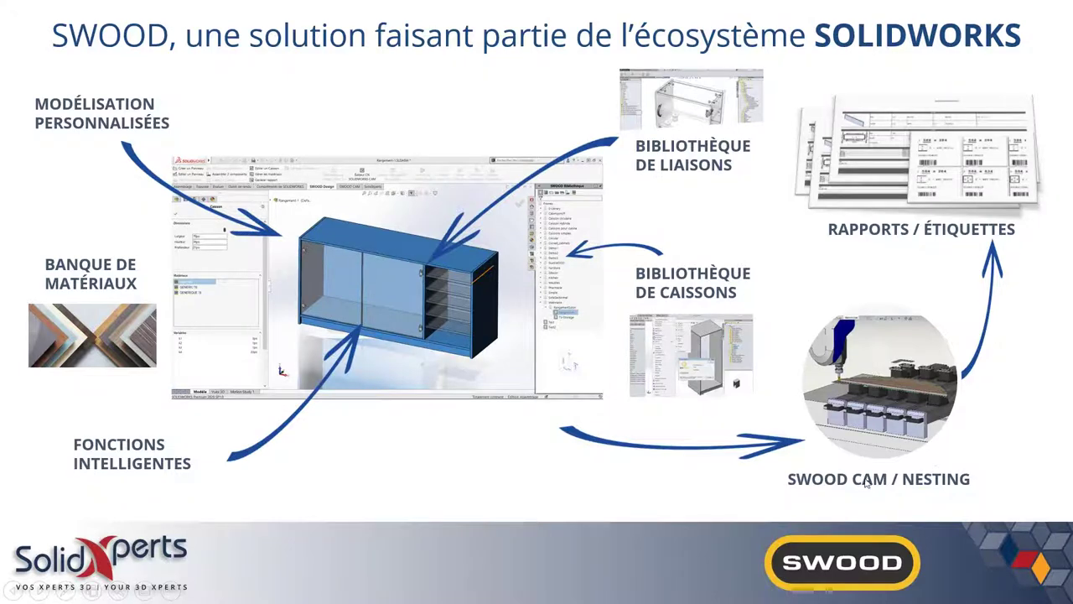
# - Display the SWOOD DESIGN material-samples slide, then bring up the Alt+Tab window switcher
pyautogui.click(813, 369)
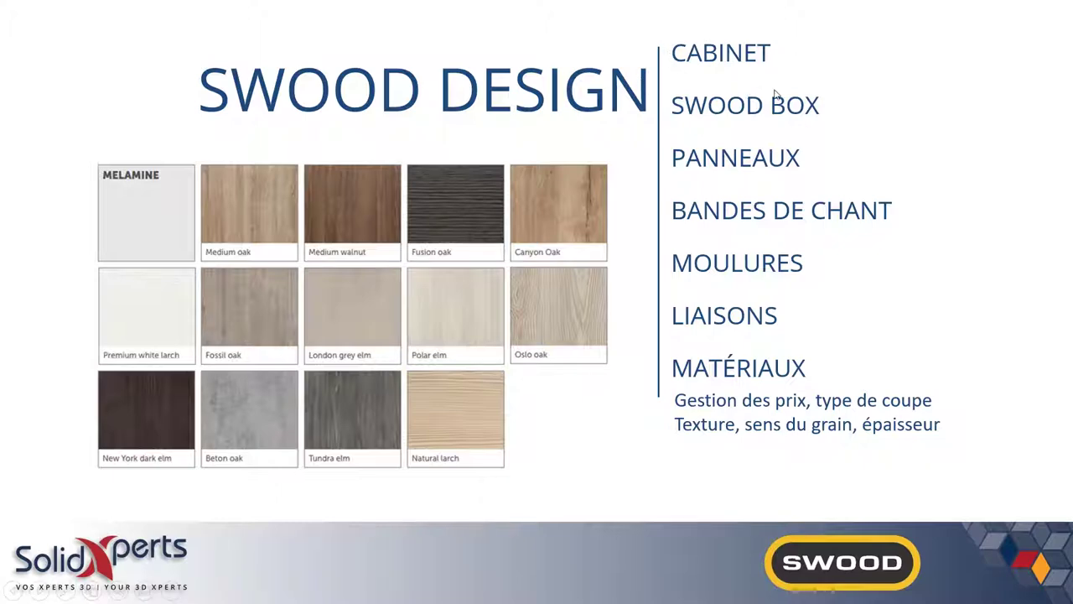
pyautogui.hotkey('alt', 'Tab')
pyautogui.press('Tab')
pyautogui.press('Tab')
pyautogui.press('Tab')
pyautogui.press('Tab')
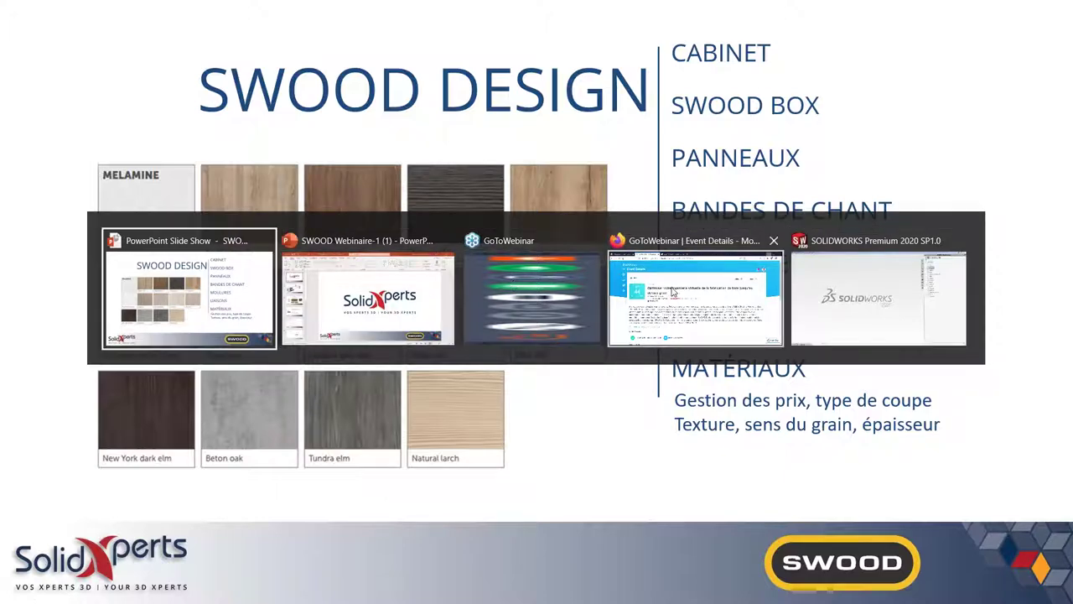
# - Open the TEST frame from the Bibliothèque de Caissons Training folder using Editer
pyautogui.click(839, 295)
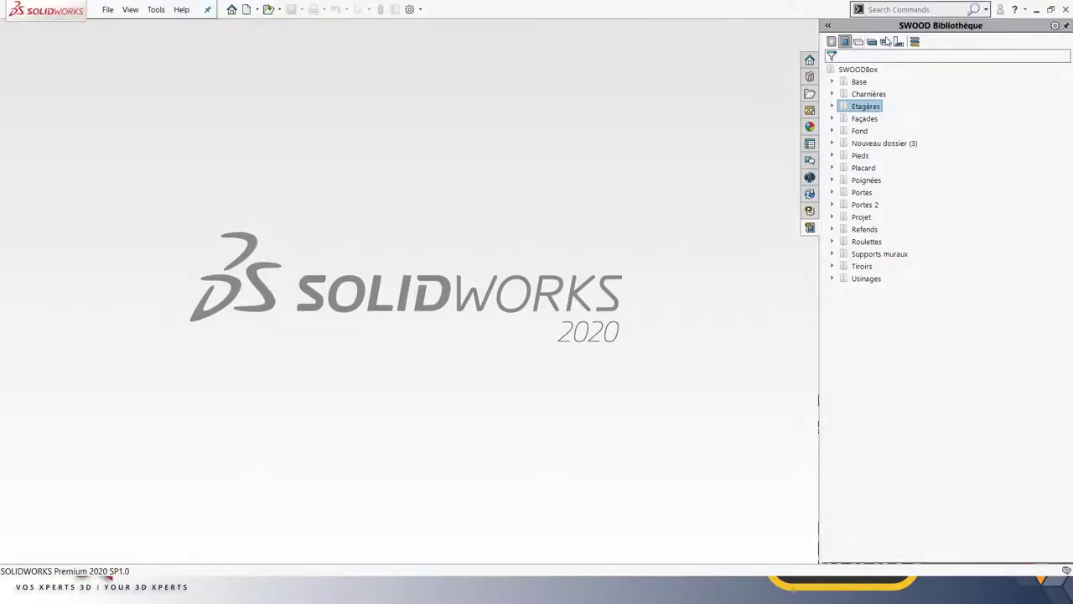
pyautogui.click(831, 42)
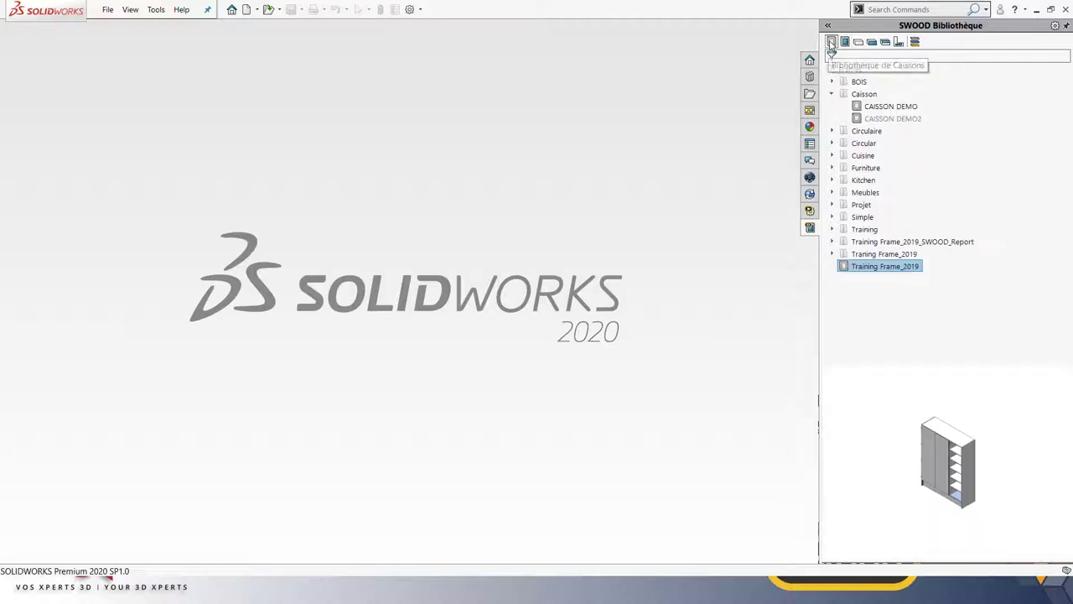
pyautogui.click(837, 229)
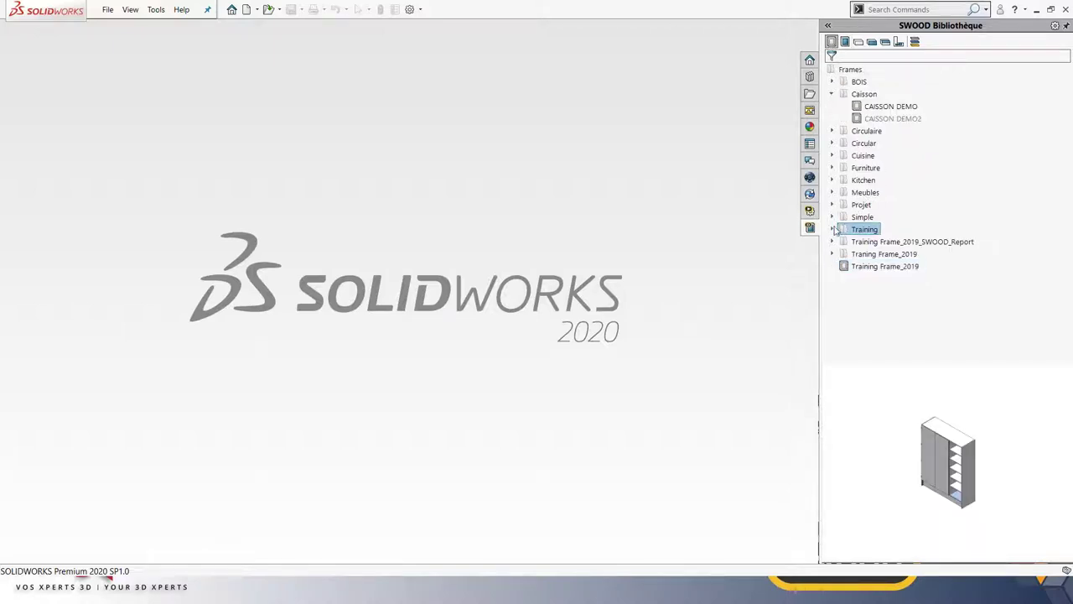
pyautogui.click(832, 229)
pyautogui.rightClick(864, 267)
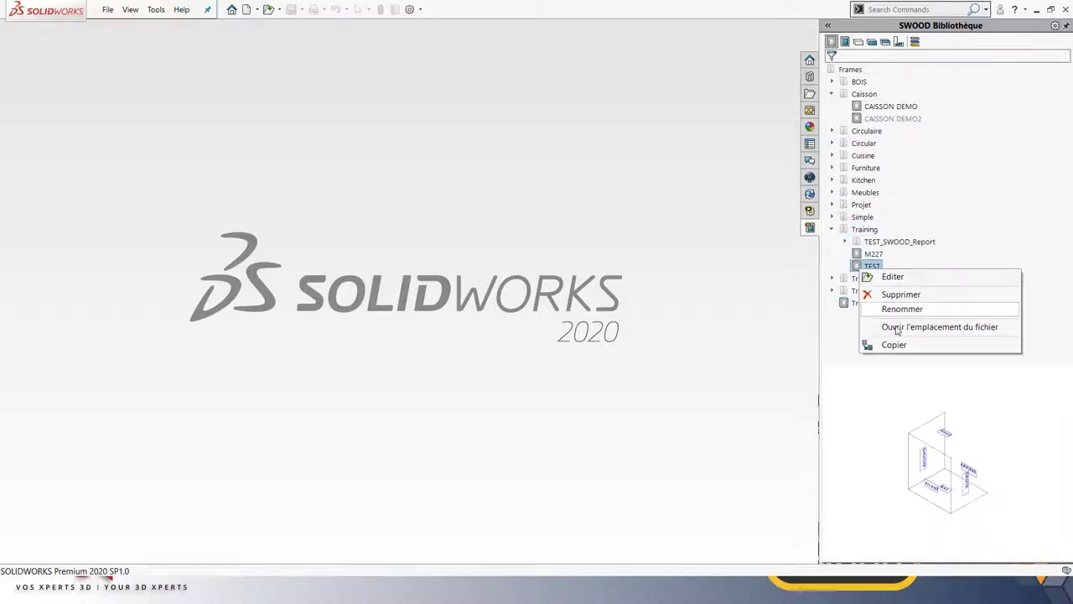
pyautogui.click(900, 281)
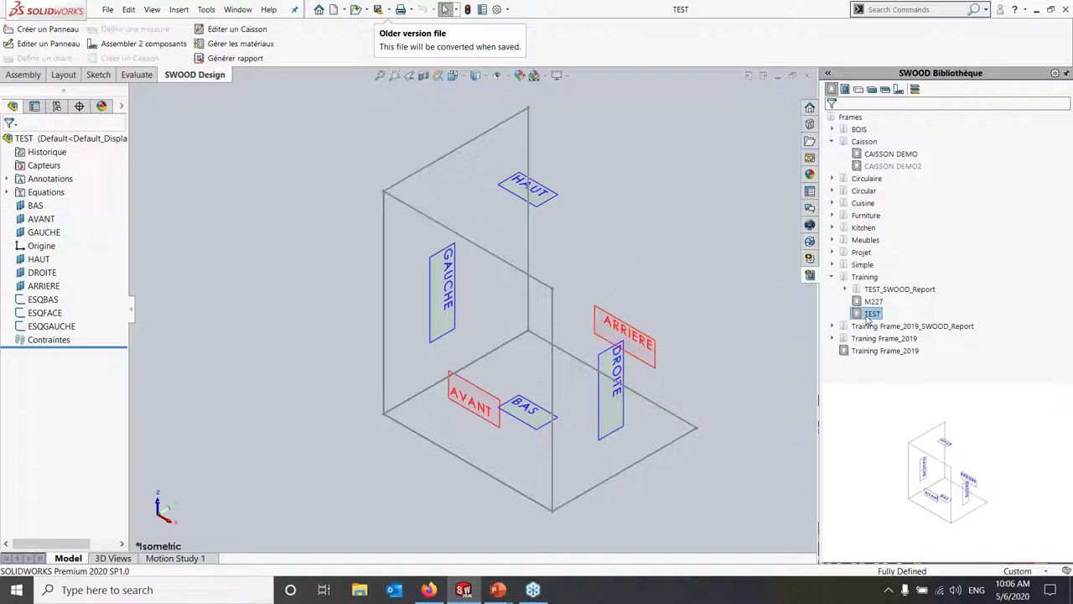
# - Switch the SWOOD library to the Panels catalogue listing Panel Internal Training
pyautogui.scroll(2, 597, 309)
pyautogui.scroll(-2, 597, 308)
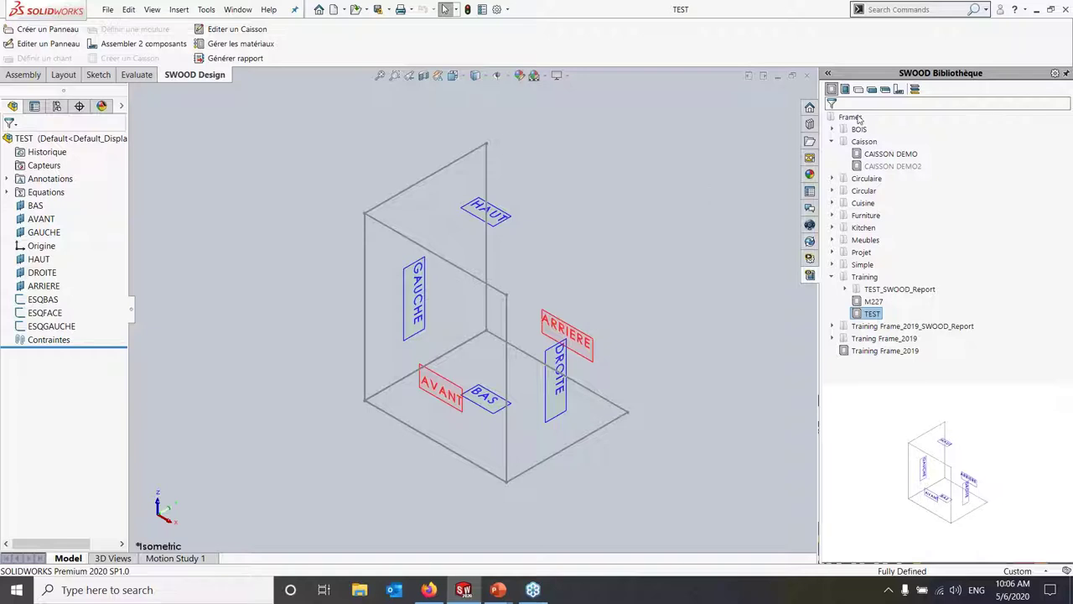
pyautogui.click(859, 93)
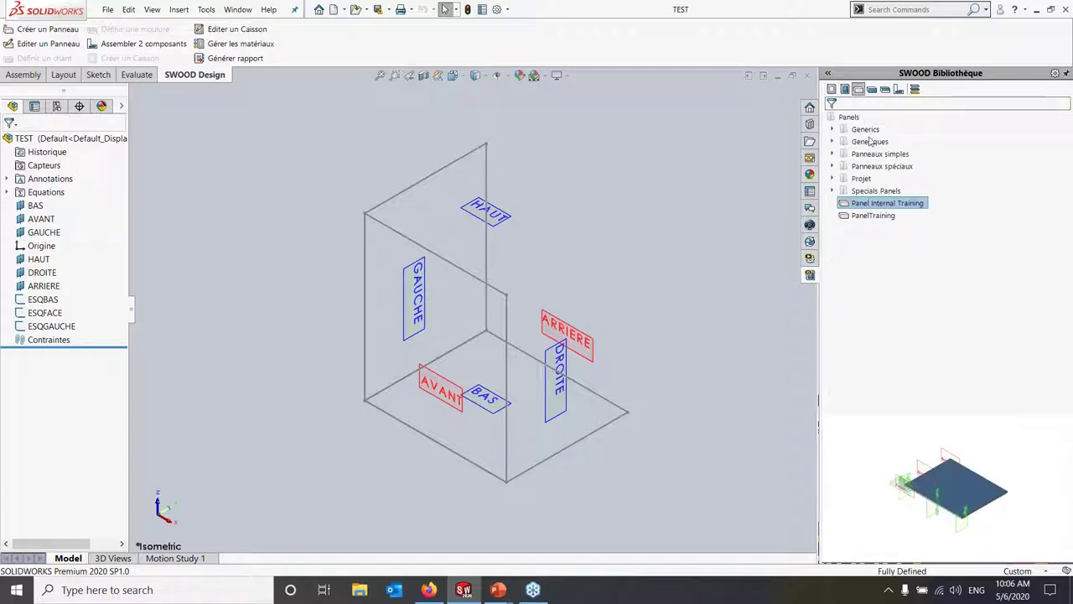
# - Start Créer un Panneau with Panel Internal Training via Insérer
pyautogui.click(874, 216)
pyautogui.rightClick(864, 208)
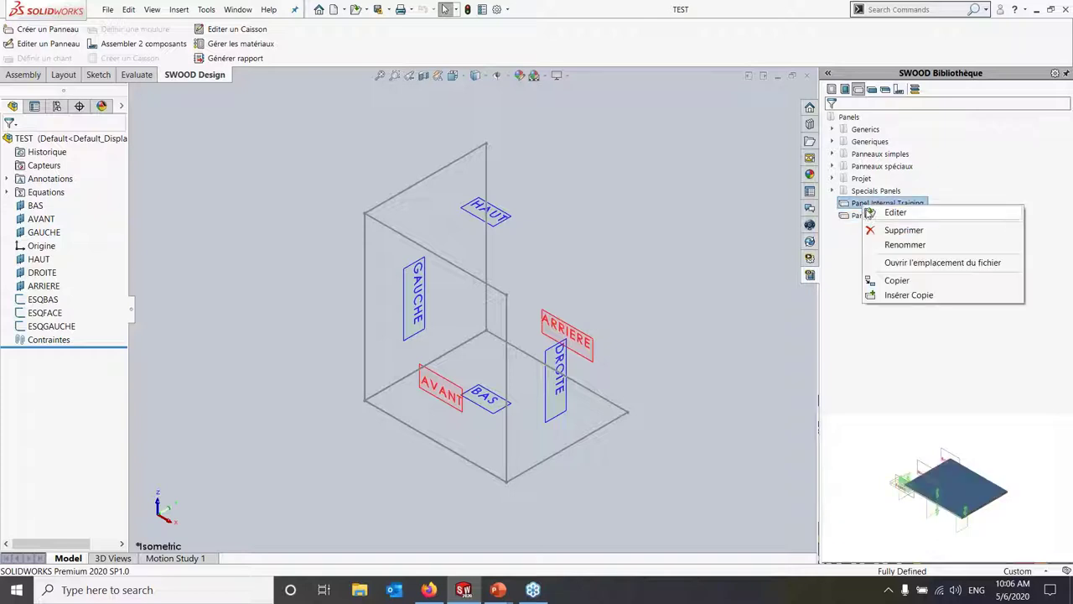
pyautogui.click(910, 294)
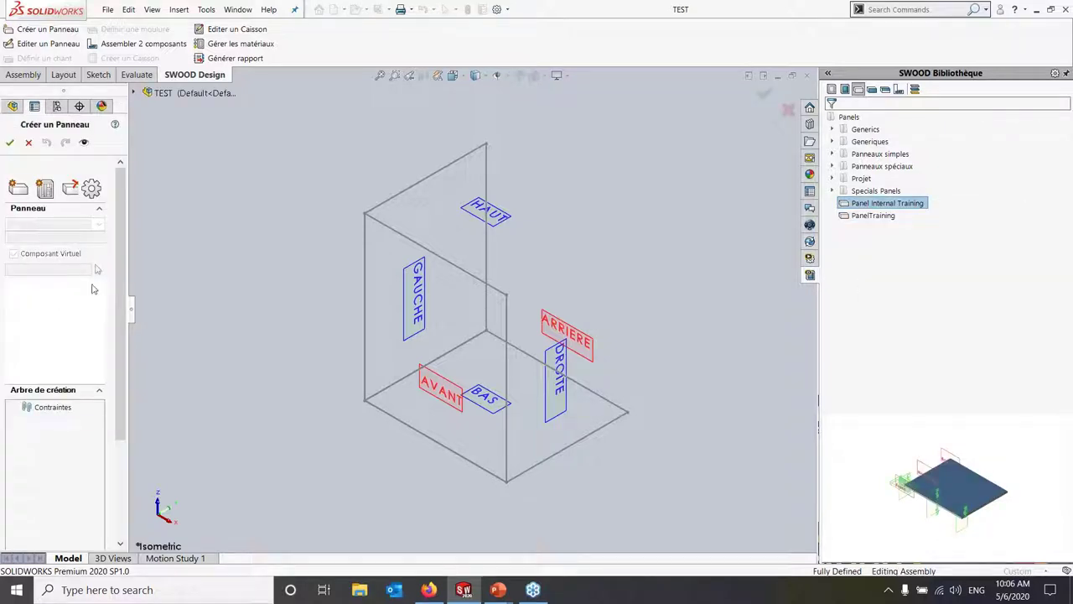
pyautogui.moveTo(131, 317); pyautogui.dragTo(165, 319)
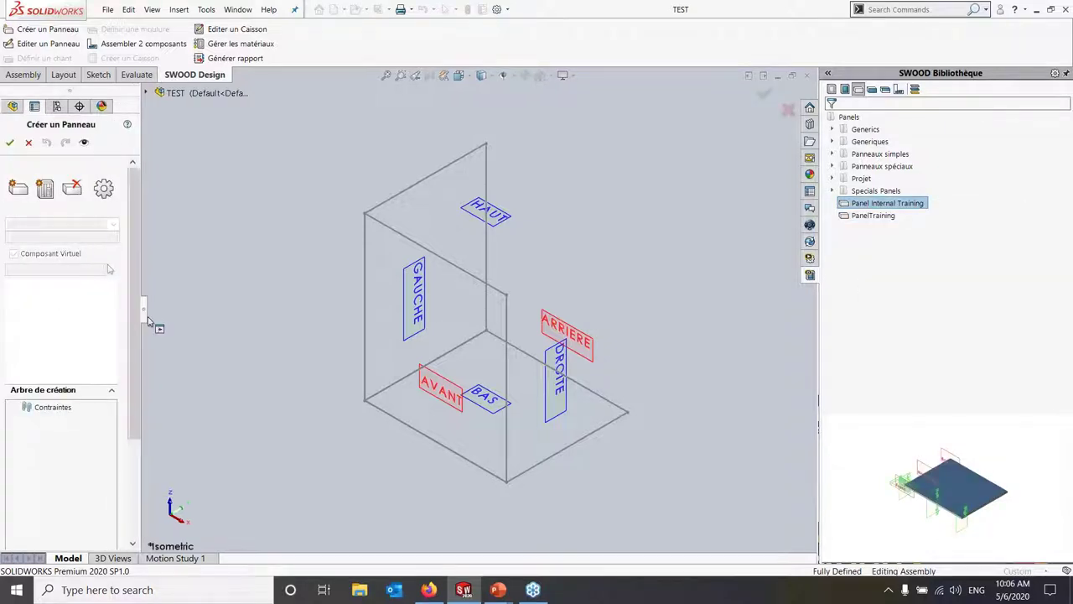
# - Add positioned side panels L at GAUCHE and R at DROITE
pyautogui.click(48, 194)
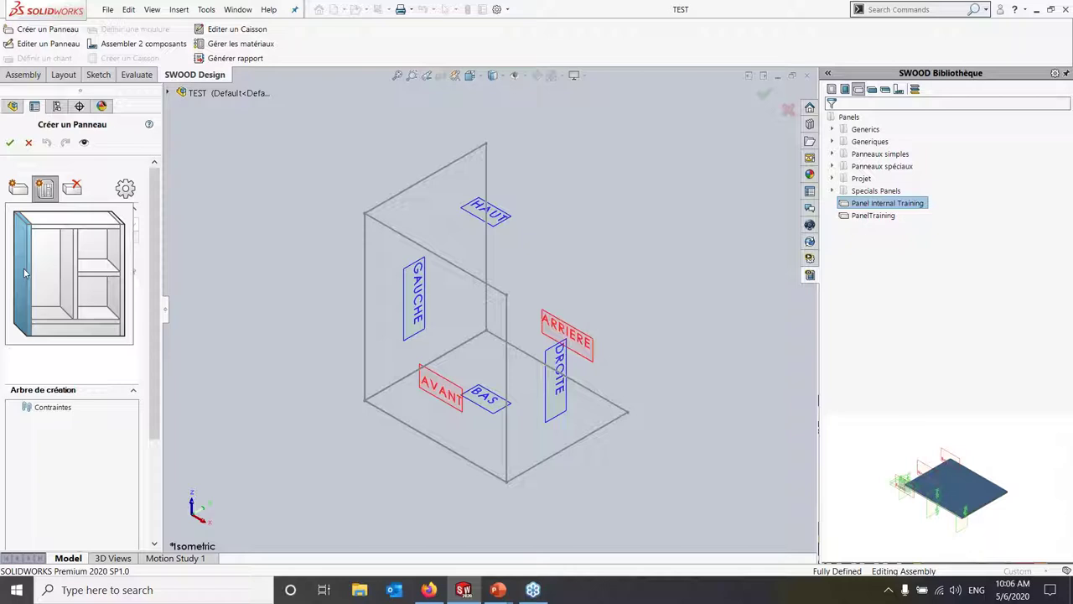
pyautogui.click(24, 273)
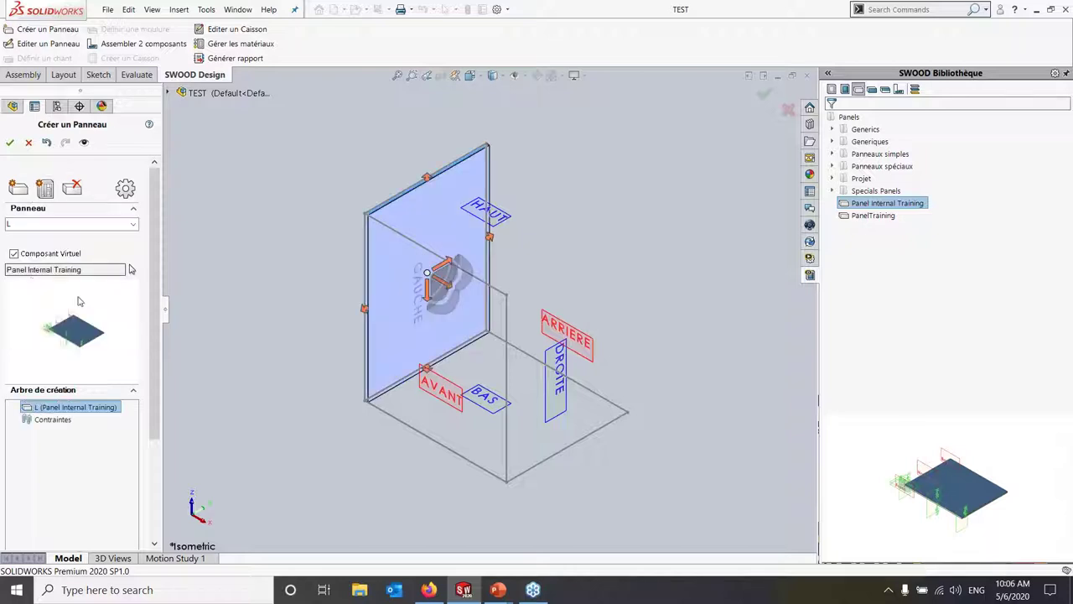
pyautogui.click(428, 219)
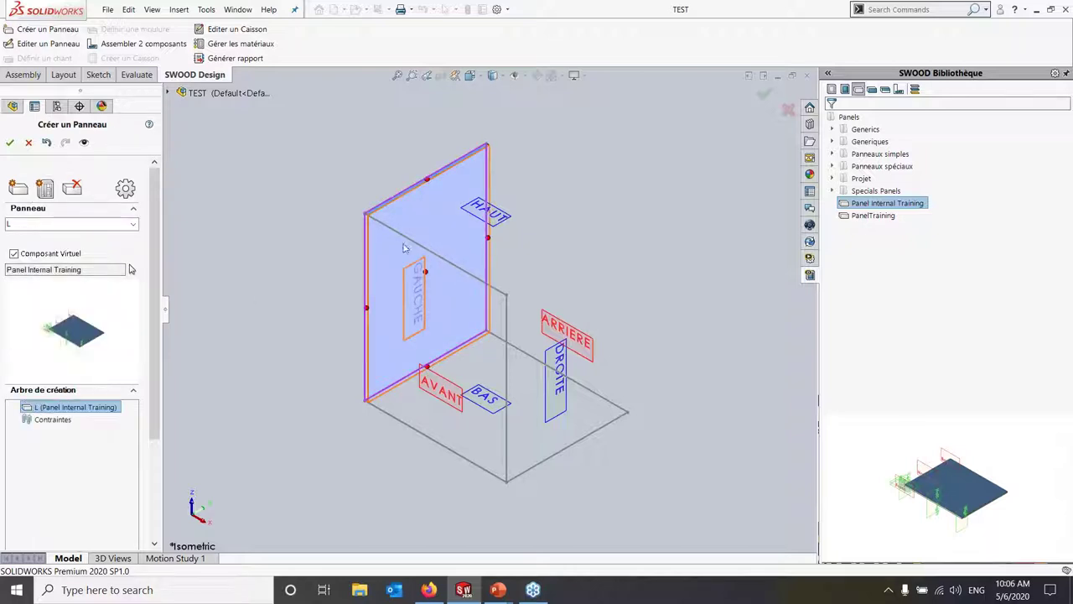
pyautogui.click(47, 189)
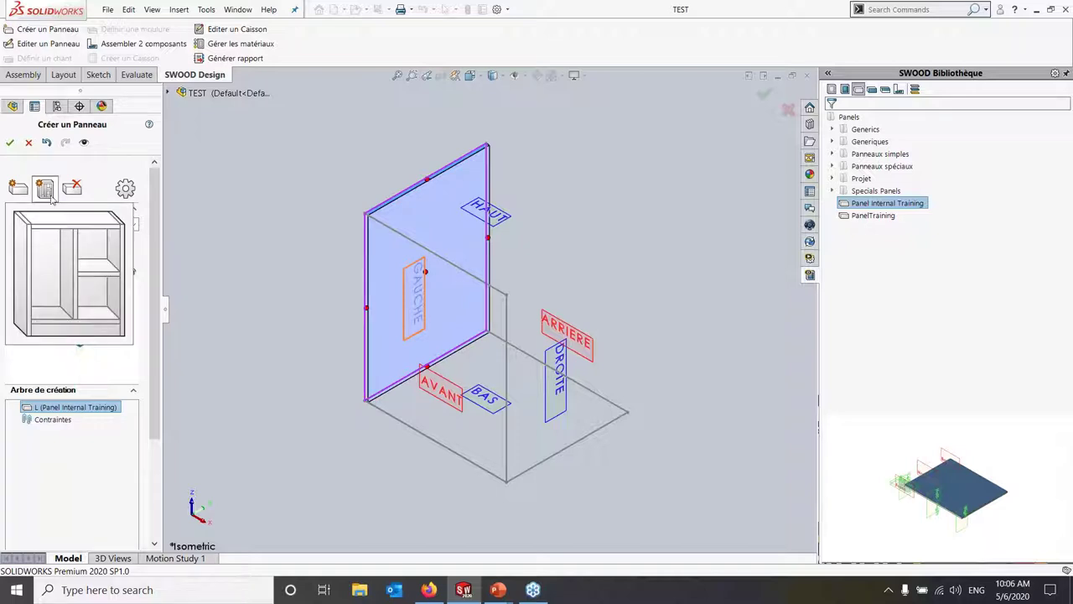
pyautogui.click(112, 252)
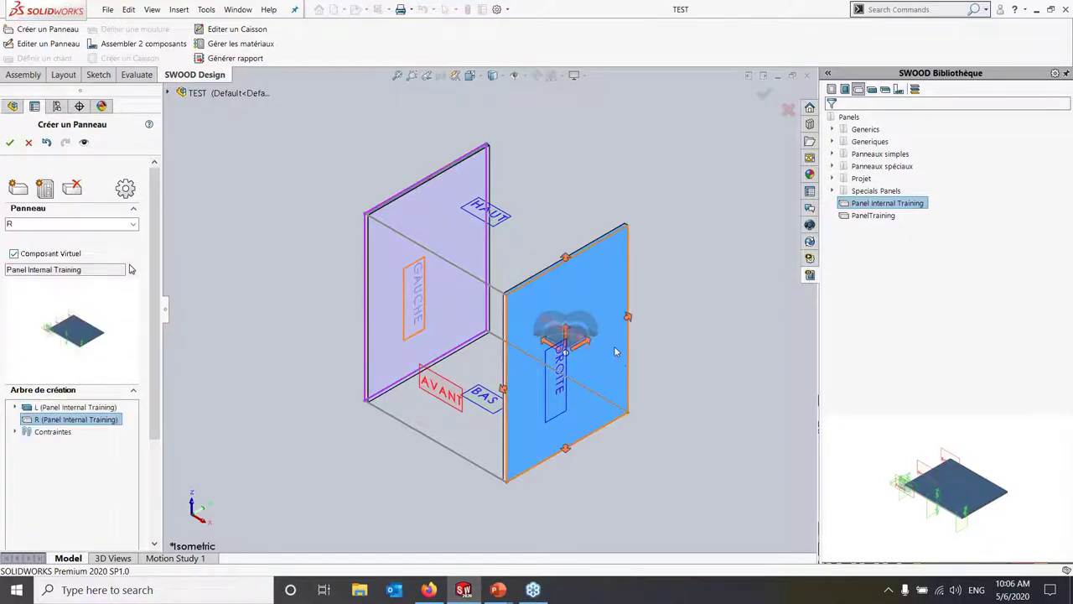
# - Add top panel T at the HAUT position
pyautogui.click(52, 193)
pyautogui.click(55, 221)
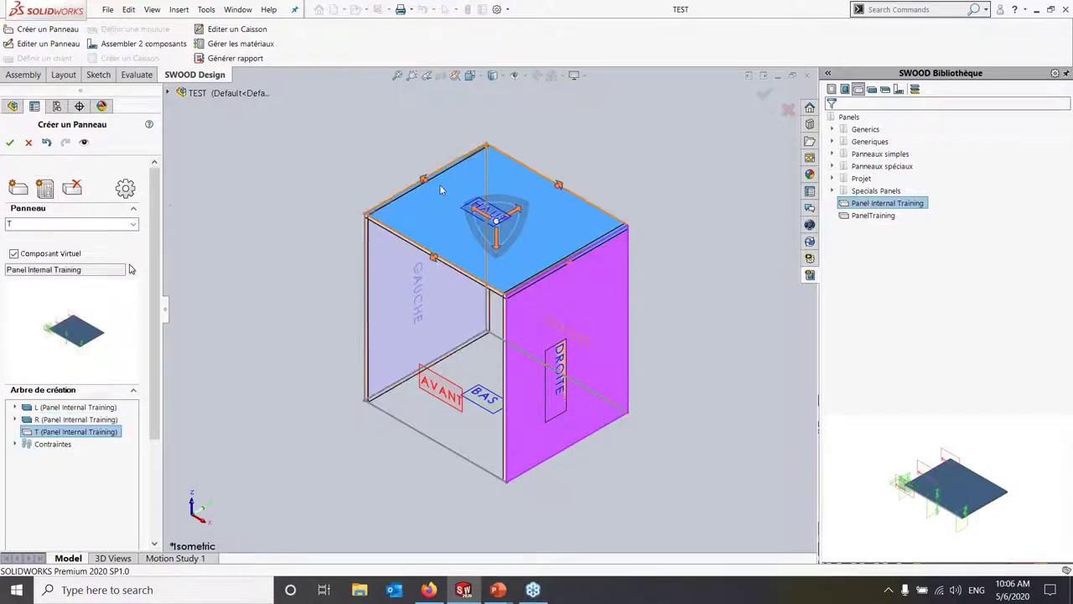
pyautogui.scroll(-1, 439, 190)
pyautogui.scroll(-1, 439, 189)
pyautogui.scroll(-1, 439, 190)
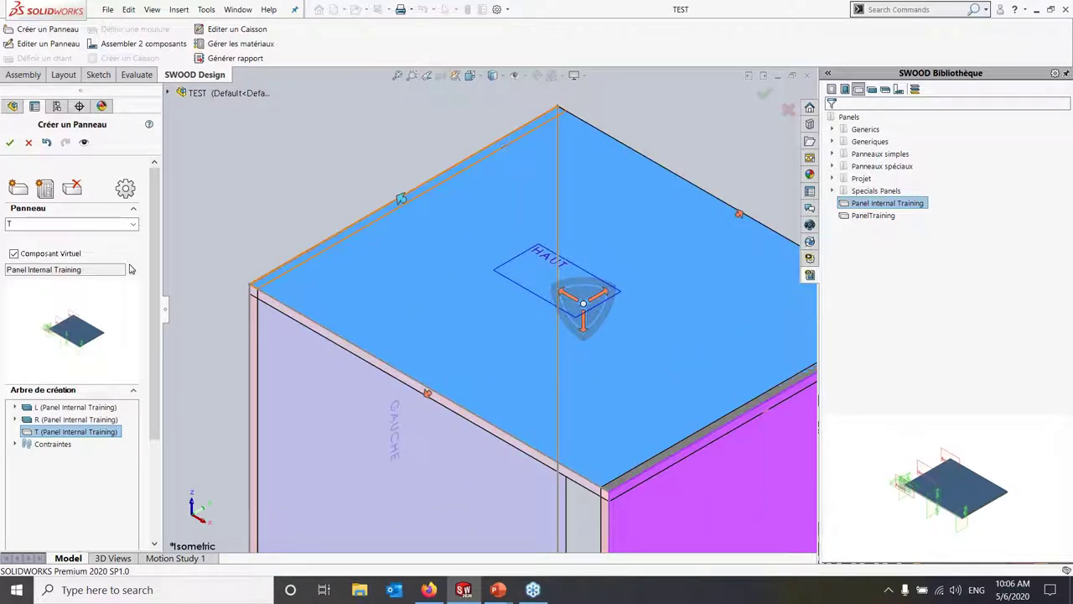
pyautogui.click(402, 200)
# - Orbit around the cabinet to inspect the new top panel from several angles
pyautogui.scroll(3, 423, 221)
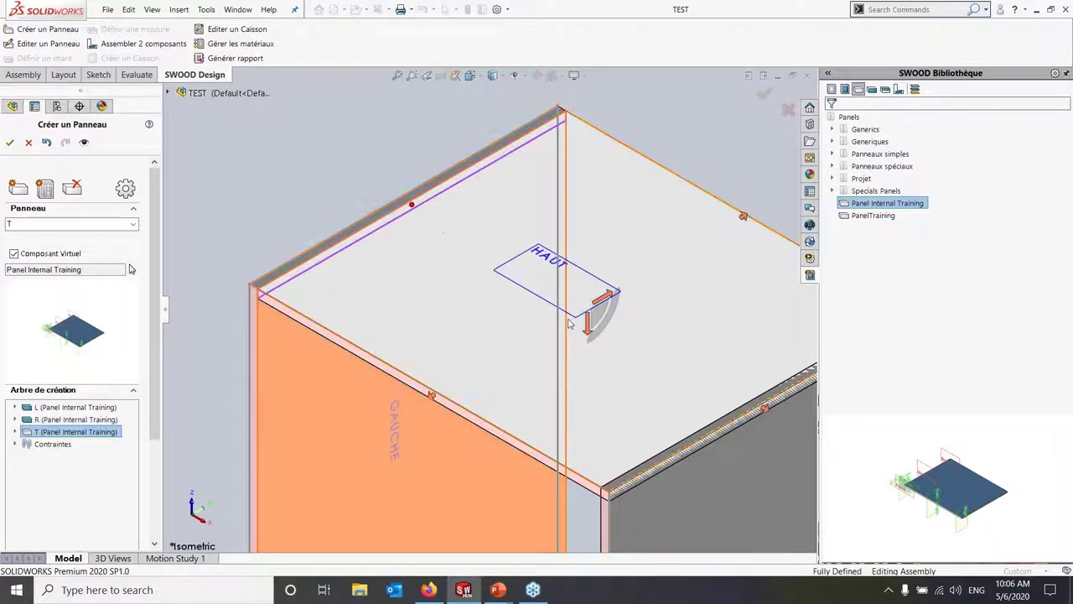
pyautogui.moveTo(423, 221)
pyautogui.mouseDown(button='middle')
pyautogui.moveTo(706, 391)
pyautogui.moveTo(582, 281)
pyautogui.moveTo(493, 238)
pyautogui.moveTo(377, 339)
pyautogui.mouseUp(button='middle')
pyautogui.scroll(-2, 583, 281)
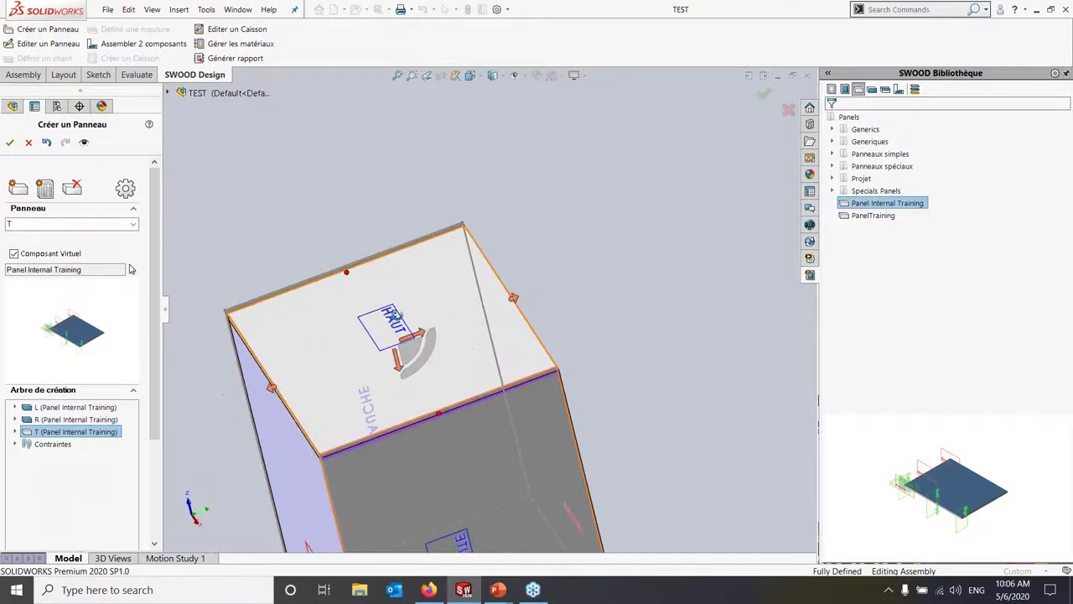
pyautogui.click(376, 330)
pyautogui.scroll(4, 377, 330)
pyautogui.moveTo(388, 307)
pyautogui.mouseDown(button='middle')
pyautogui.moveTo(542, 448)
pyautogui.moveTo(570, 446)
pyautogui.mouseUp(button='middle')
pyautogui.scroll(3, 410, 333)
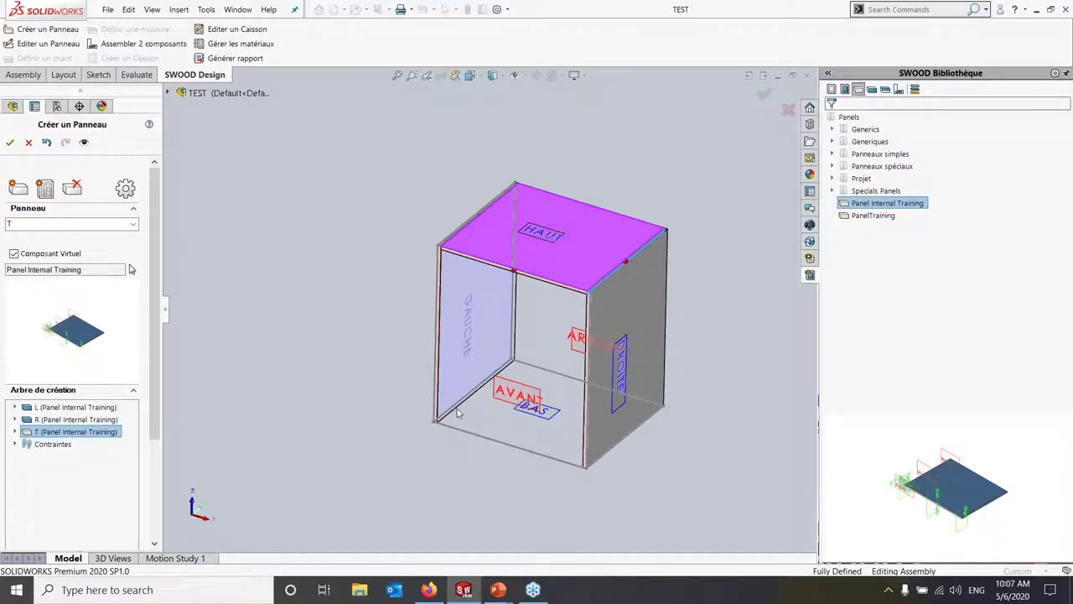
pyautogui.moveTo(537, 424); pyautogui.dragTo(516, 407, button='middle')
pyautogui.scroll(5, 511, 402)
pyautogui.scroll(3, 492, 376)
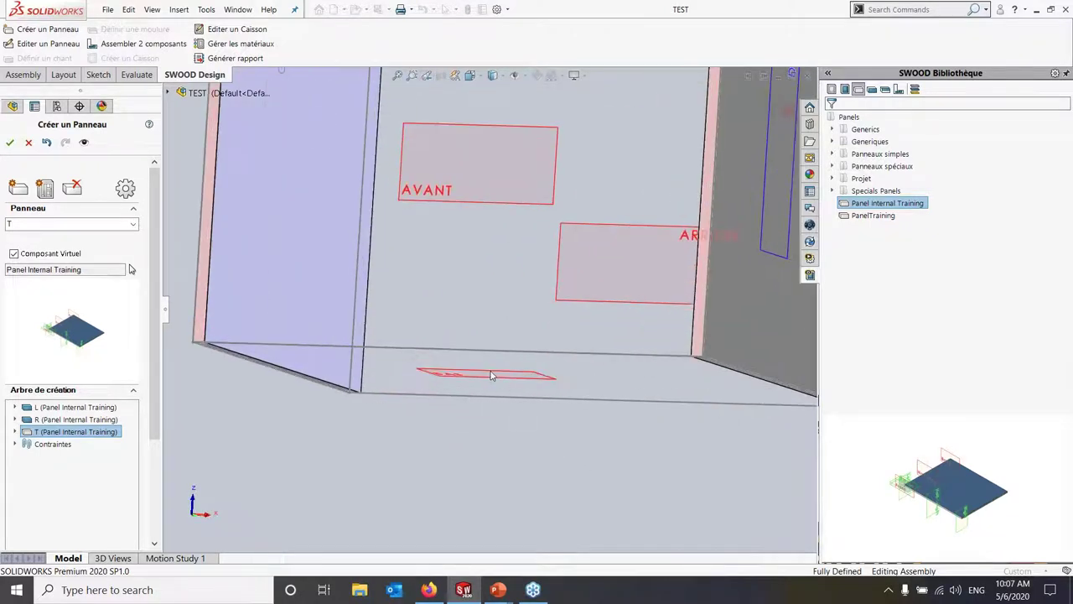
pyautogui.scroll(-4, 487, 338)
pyautogui.moveTo(486, 338); pyautogui.dragTo(499, 330, button='middle')
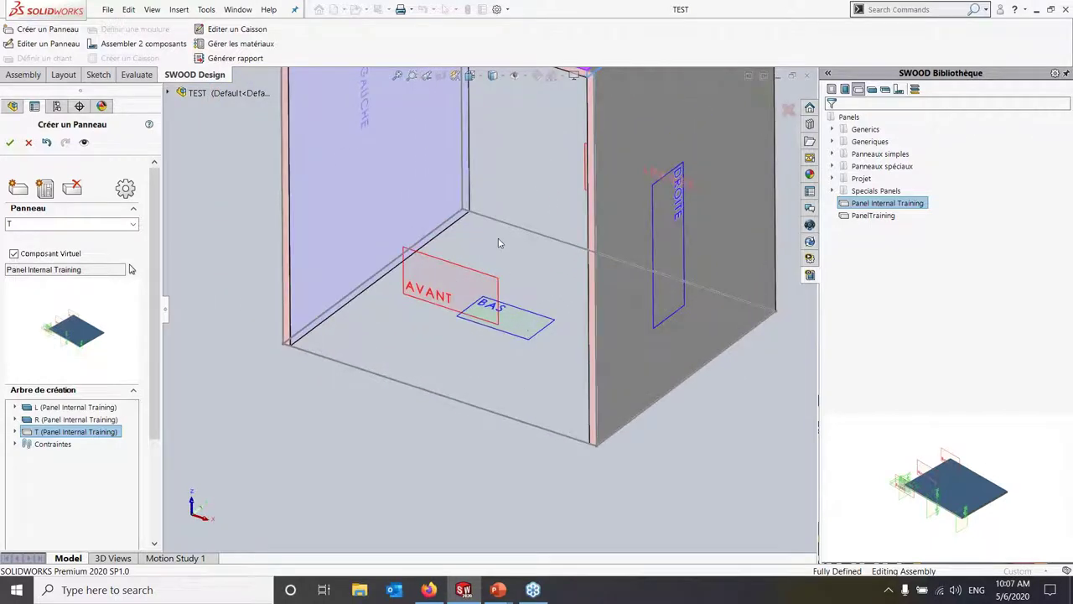
# - Add bottom panel B at BAS and rotate the view to see the cabinet floor
pyautogui.click(44, 189)
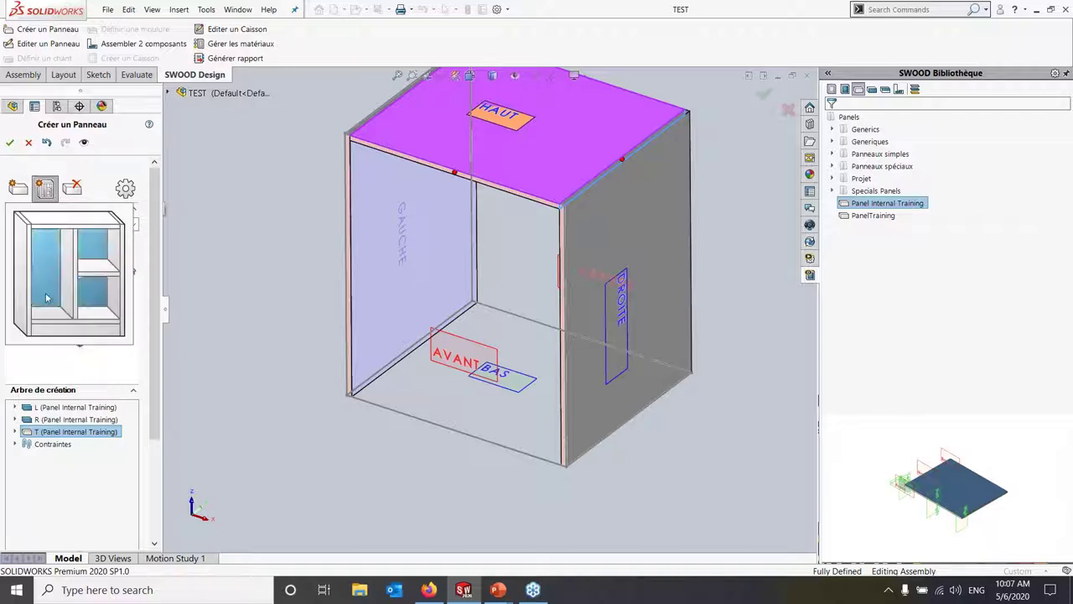
pyautogui.click(54, 321)
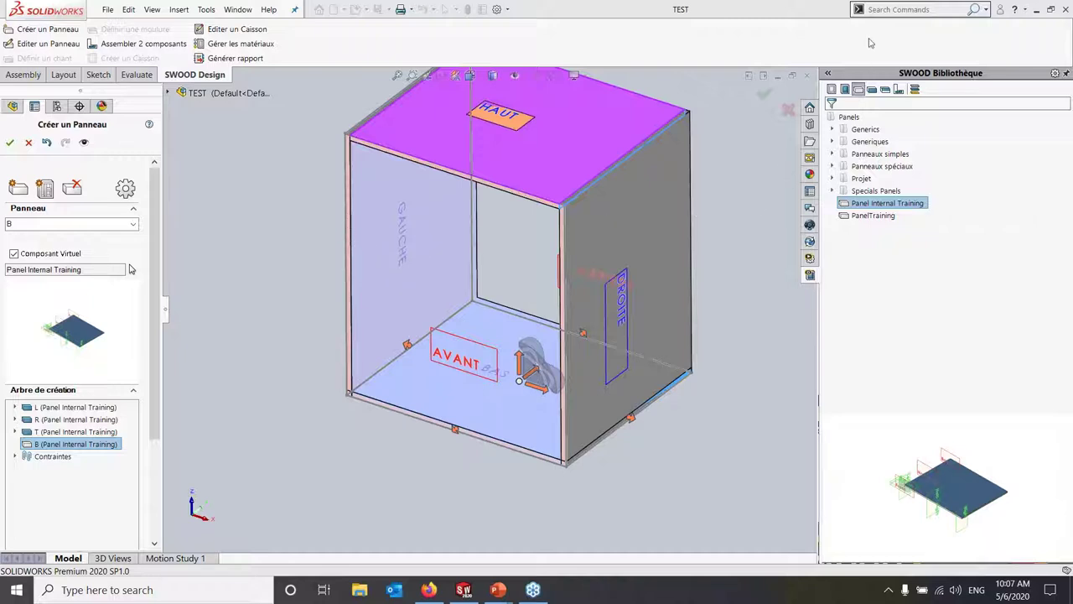
pyautogui.click(402, 329)
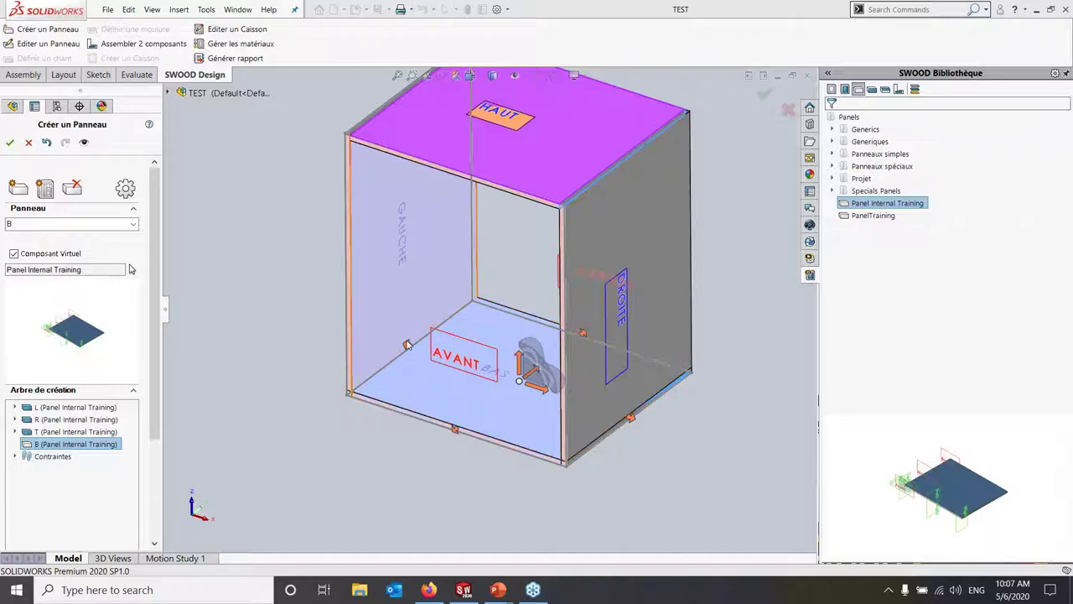
pyautogui.scroll(-3, 409, 345)
pyautogui.click(438, 342)
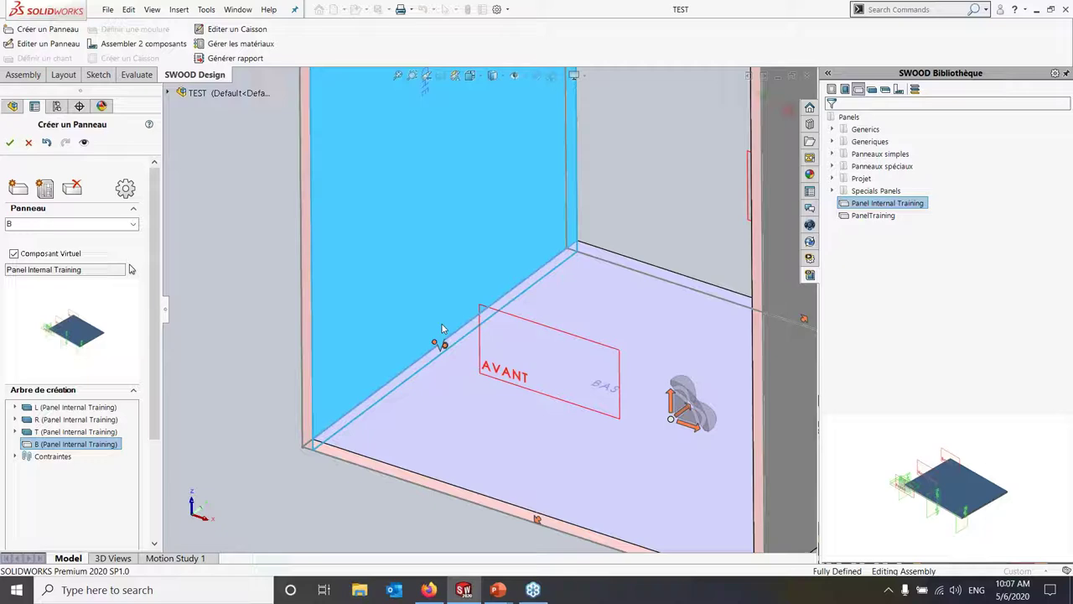
pyautogui.scroll(5, 653, 480)
pyautogui.moveTo(652, 480); pyautogui.dragTo(772, 492, button='middle')
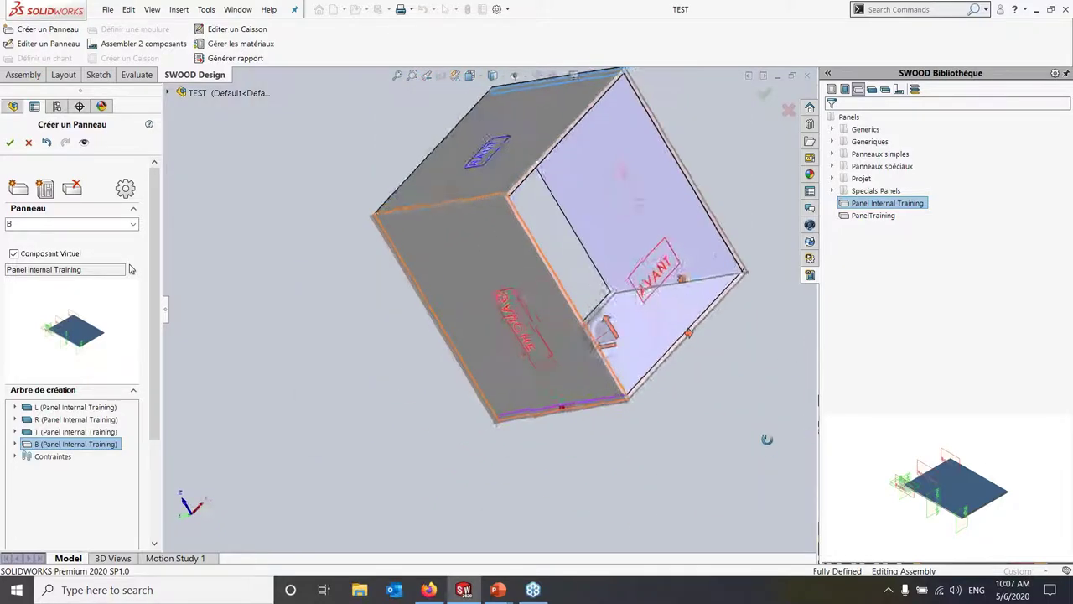
pyautogui.scroll(-3, 643, 242)
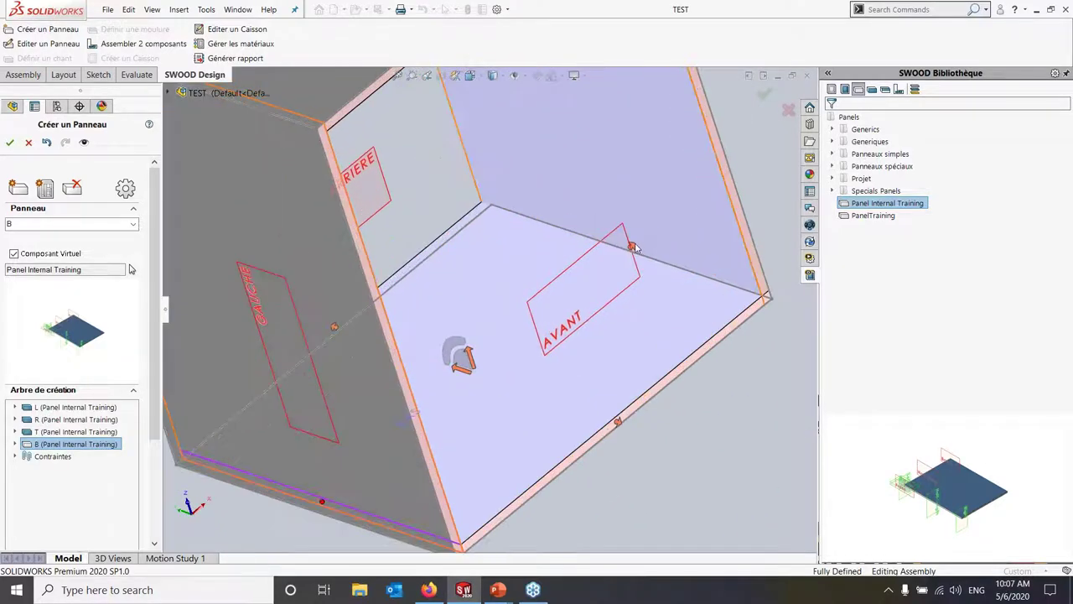
pyautogui.click(631, 245)
pyautogui.moveTo(631, 245)
pyautogui.mouseDown(button='middle')
pyautogui.moveTo(483, 254)
pyautogui.moveTo(419, 409)
pyautogui.mouseUp(button='middle')
pyautogui.scroll(-4, 436, 401)
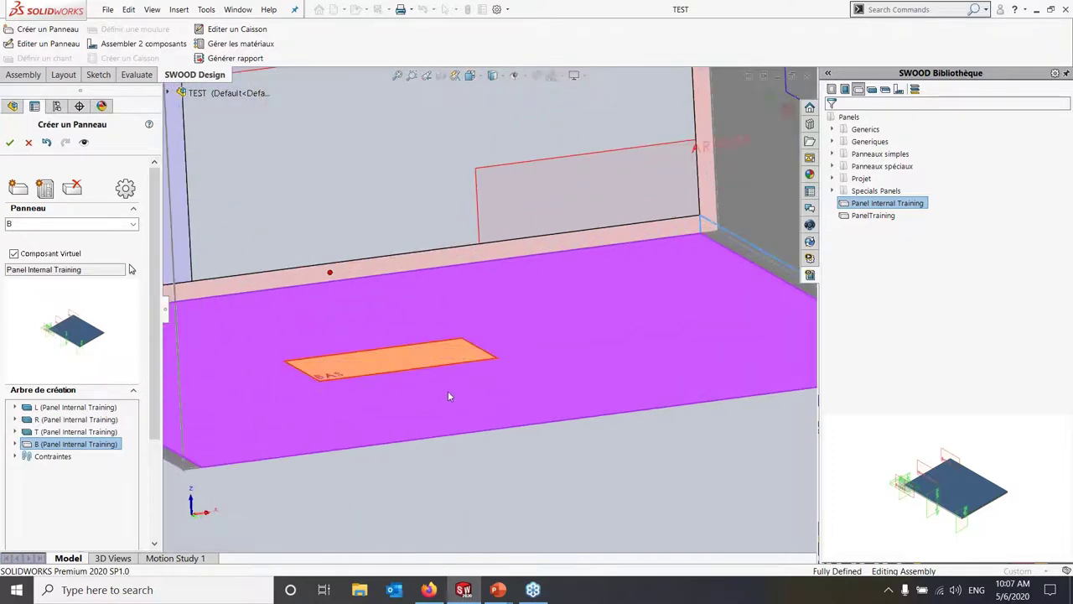
# - Offset panel B 150 mm upward from the BAS plane and confirm
pyautogui.click(448, 395)
pyautogui.click(451, 353)
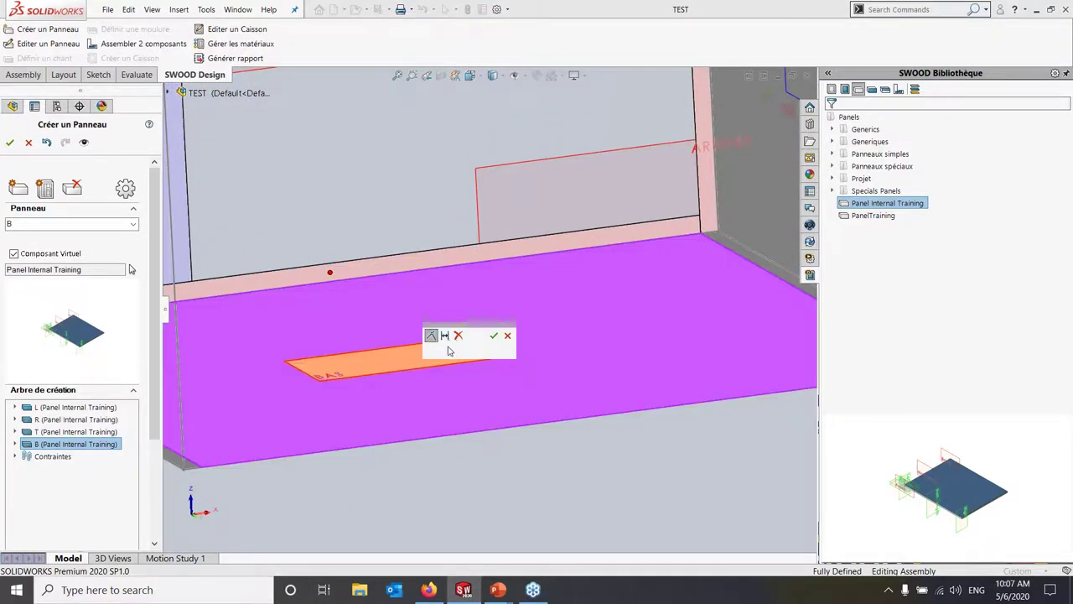
pyautogui.click(445, 336)
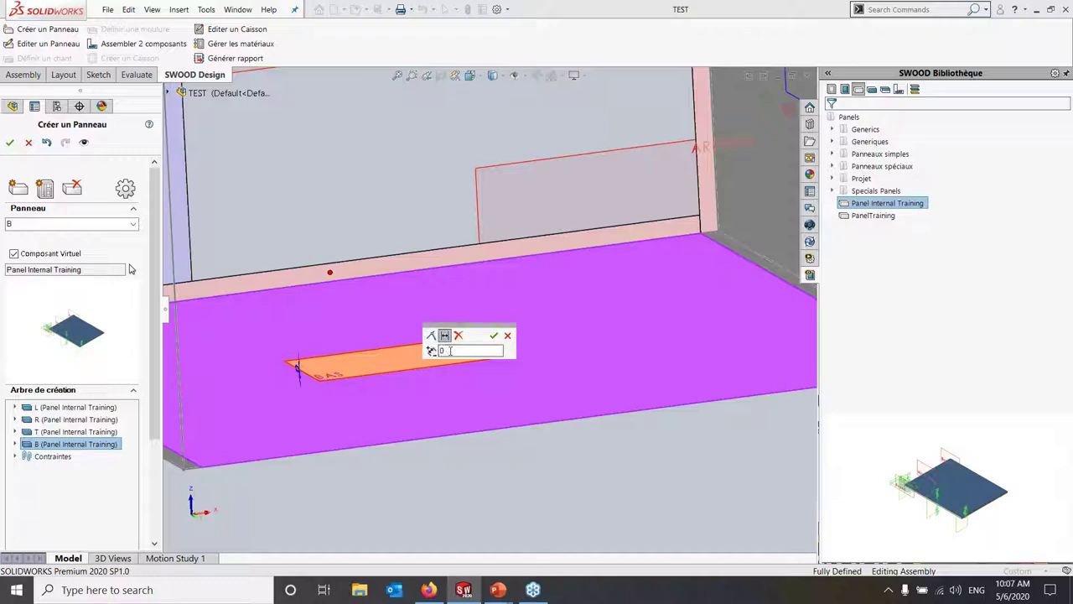
pyautogui.write('150')
pyautogui.press('Return')
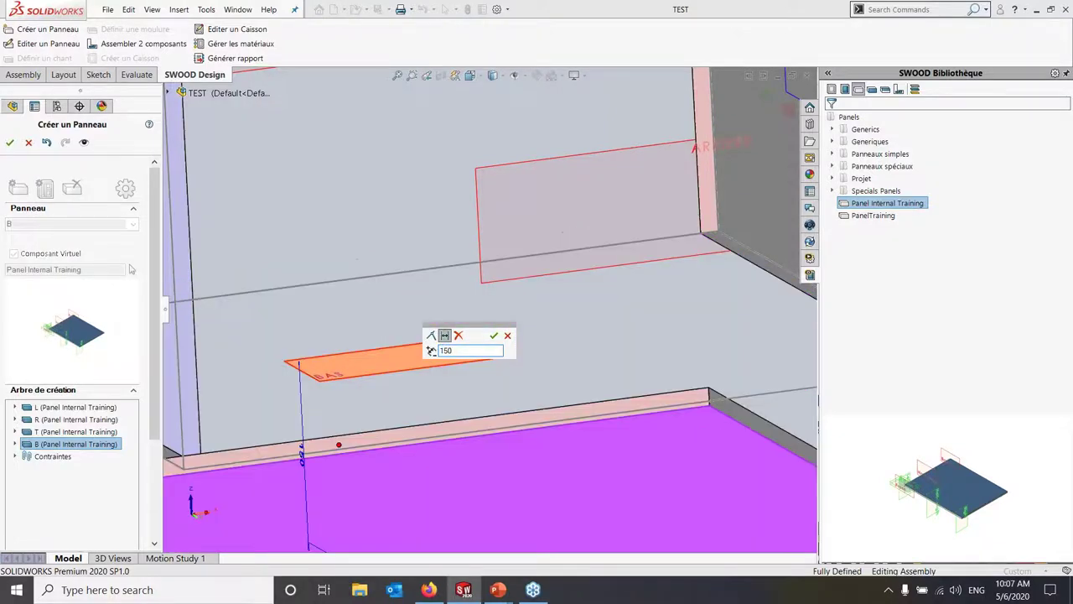
pyautogui.click(431, 350)
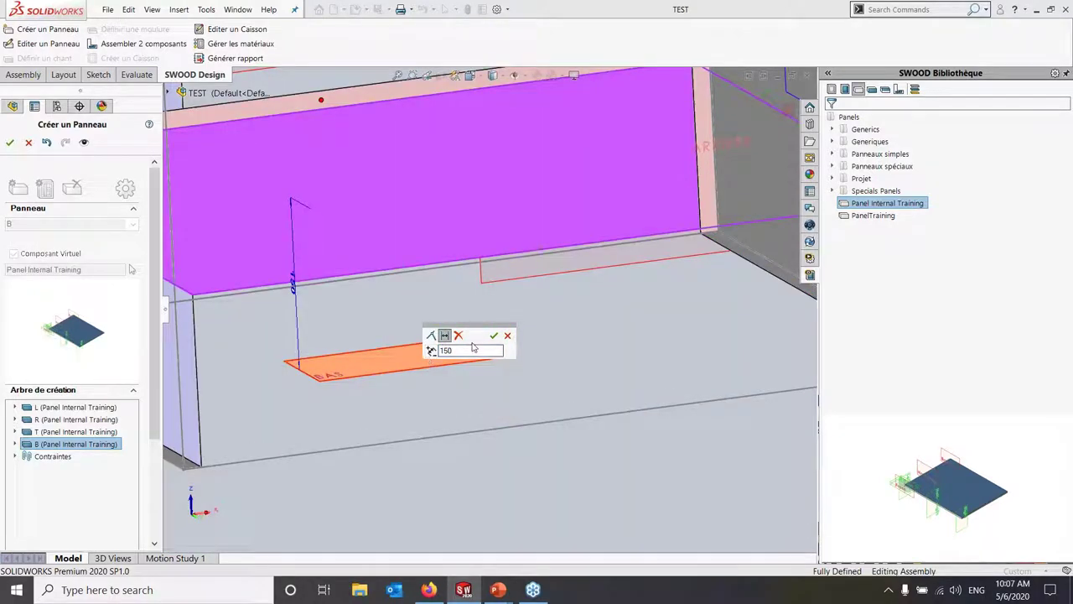
pyautogui.click(495, 337)
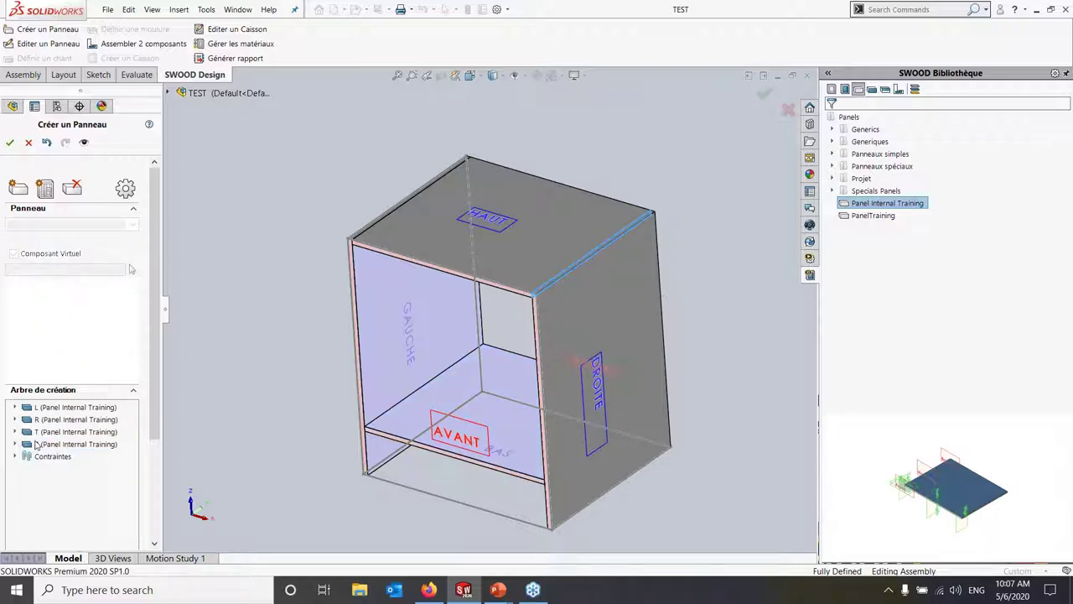
# - Validate the four cabinet panels, dismiss the build summary and open the 700×800×600 mm cabinet editor
pyautogui.click(10, 141)
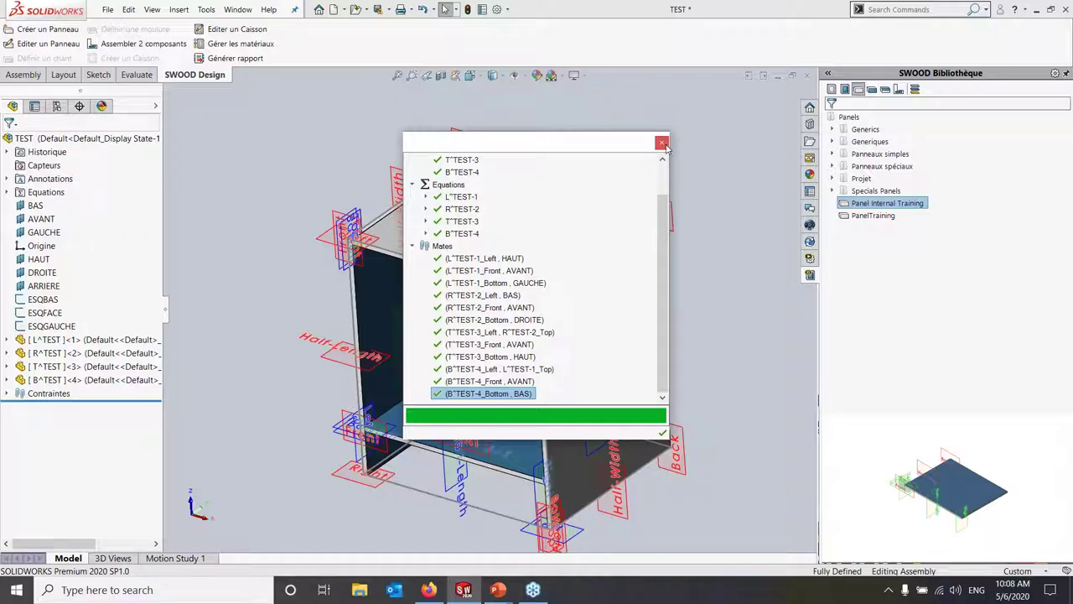
pyautogui.click(664, 431)
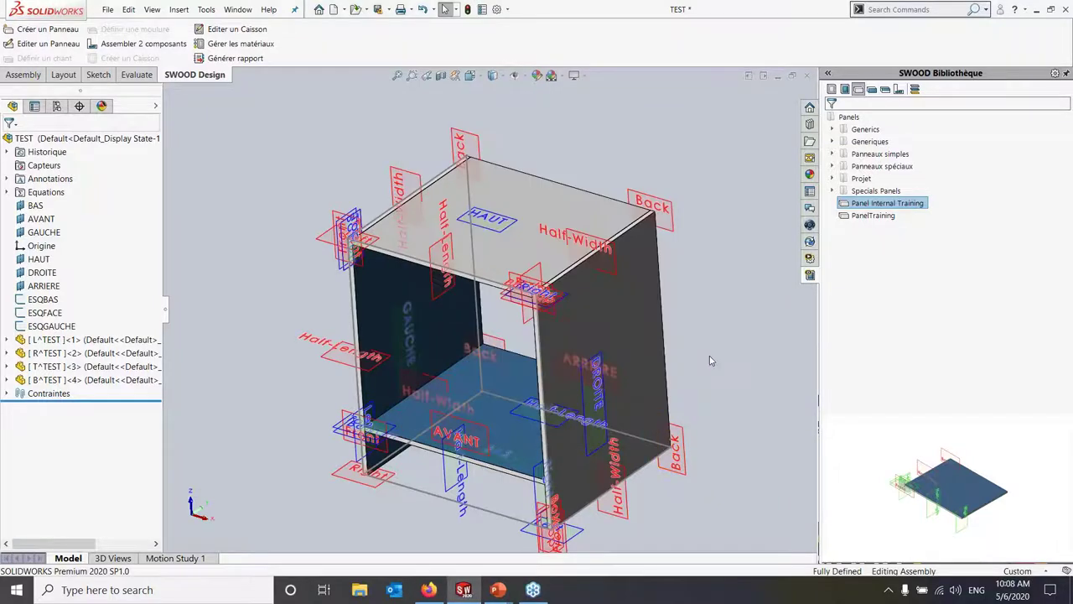
pyautogui.click(515, 76)
pyautogui.click(237, 30)
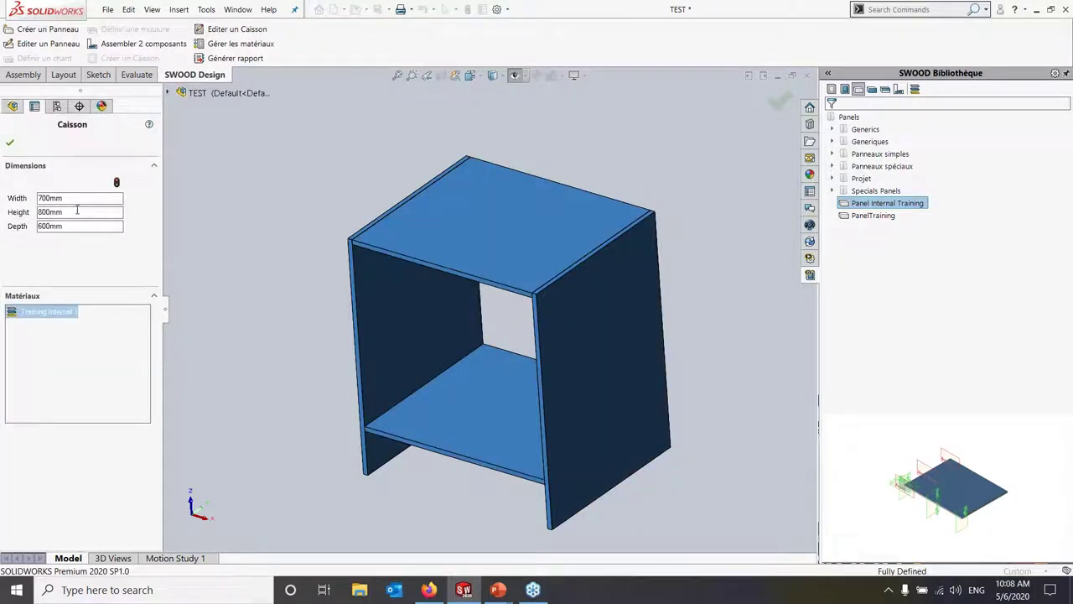
# - Change the TEST cabinet's height to 1200 mm and orbit around the rebuilt cabinet
pyautogui.click(77, 211)
pyautogui.write('1200')
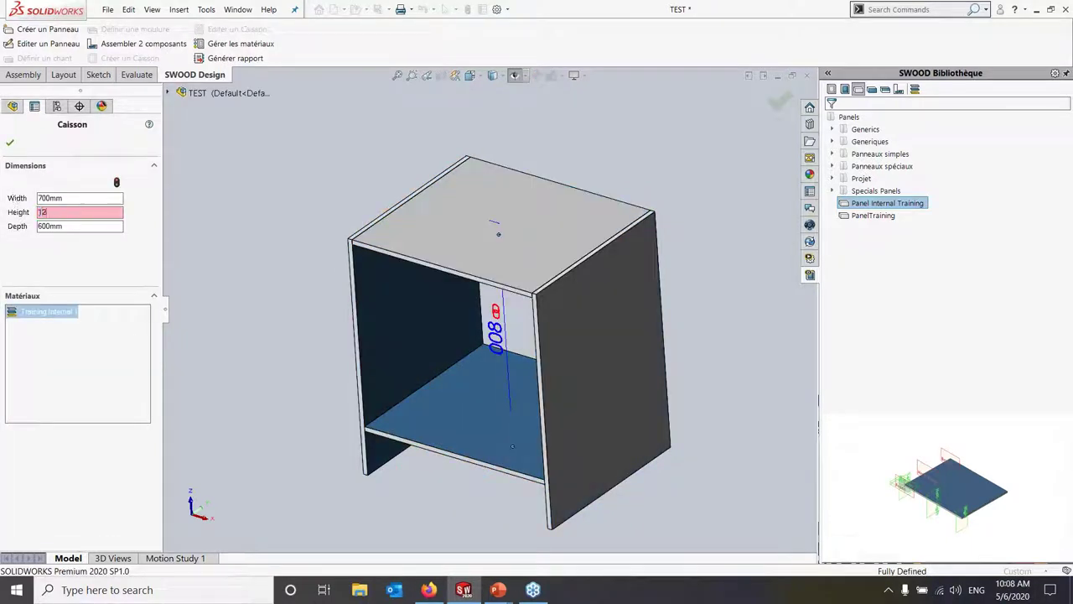
pyautogui.press('Return')
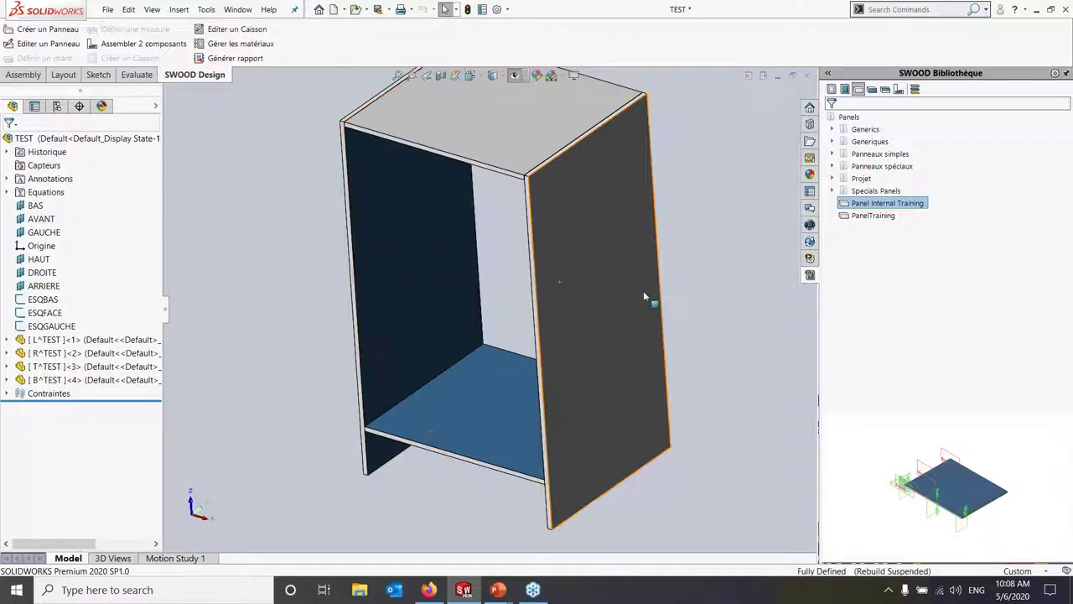
pyautogui.moveTo(692, 340)
pyautogui.mouseDown(button='middle')
pyautogui.moveTo(589, 293)
pyautogui.moveTo(457, 266)
pyautogui.moveTo(507, 275)
pyautogui.moveTo(488, 295)
pyautogui.mouseUp(button='middle')
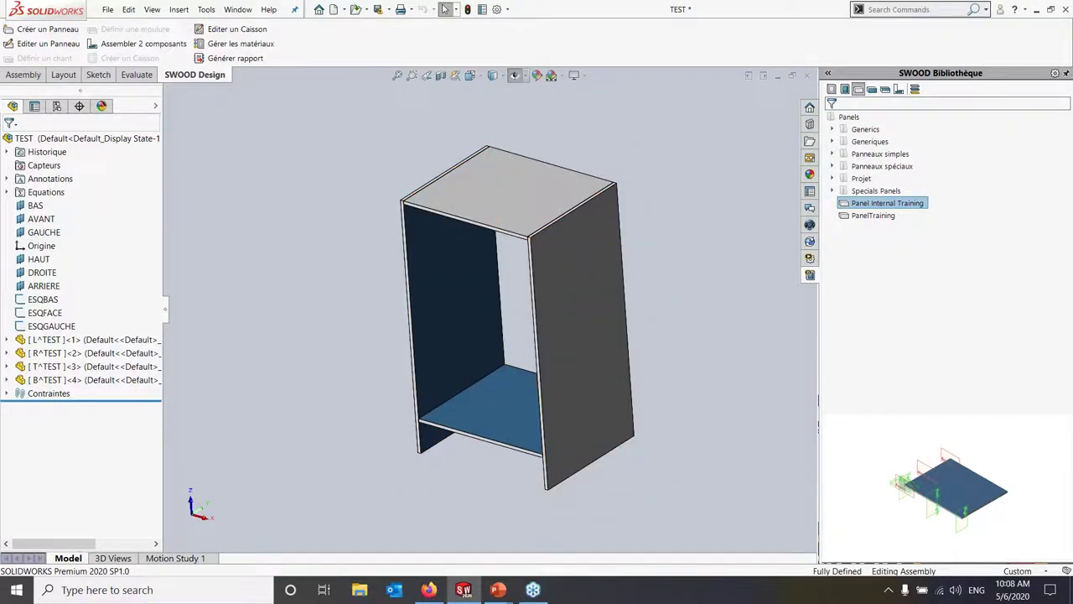
pyautogui.scroll(-2, 497, 302)
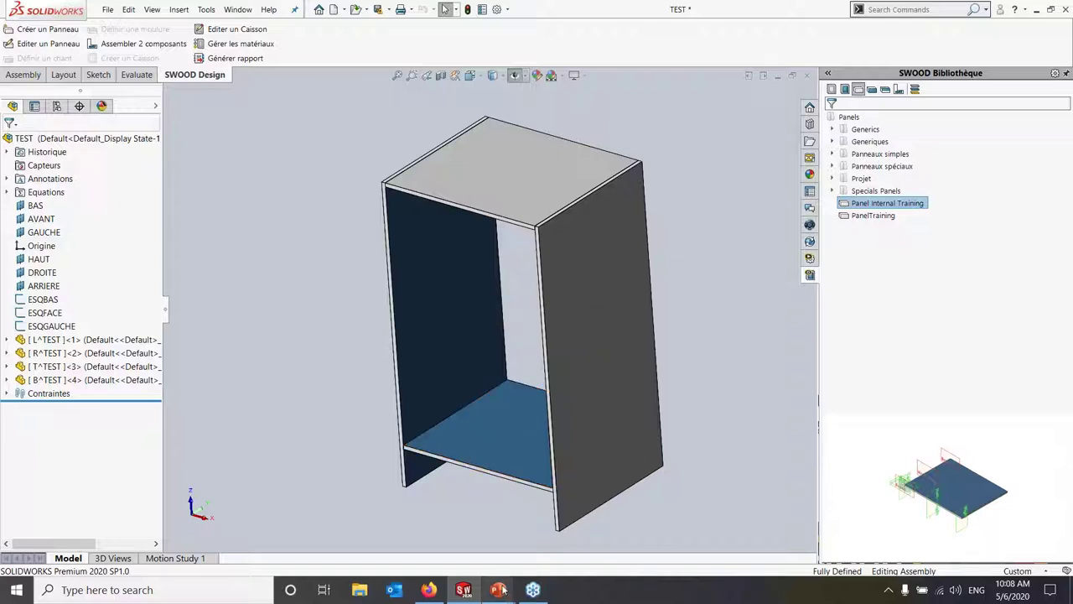
pyautogui.moveTo(498, 590)
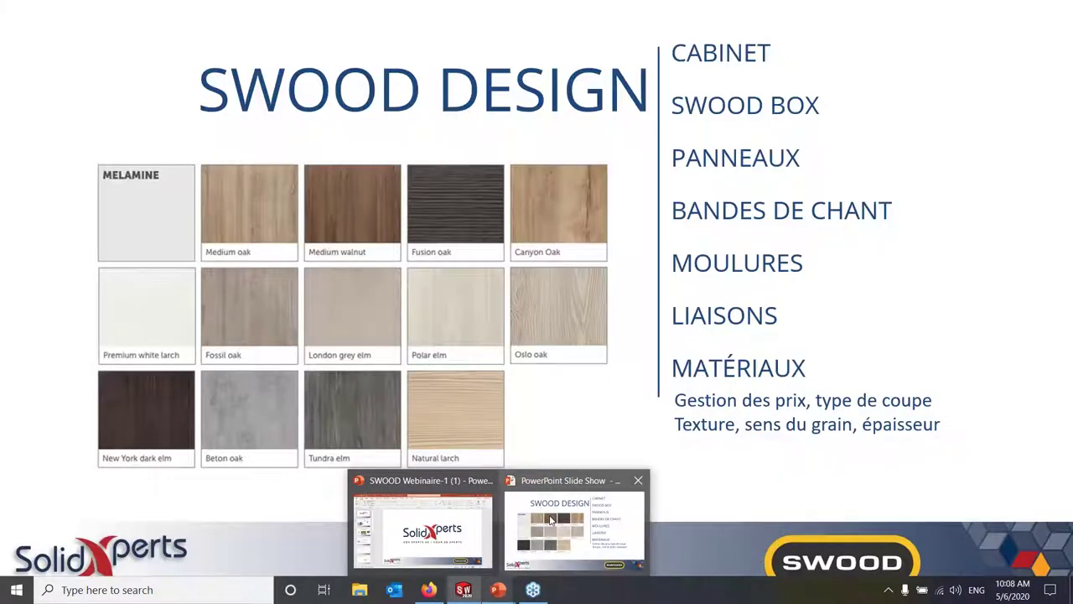
pyautogui.click(551, 520)
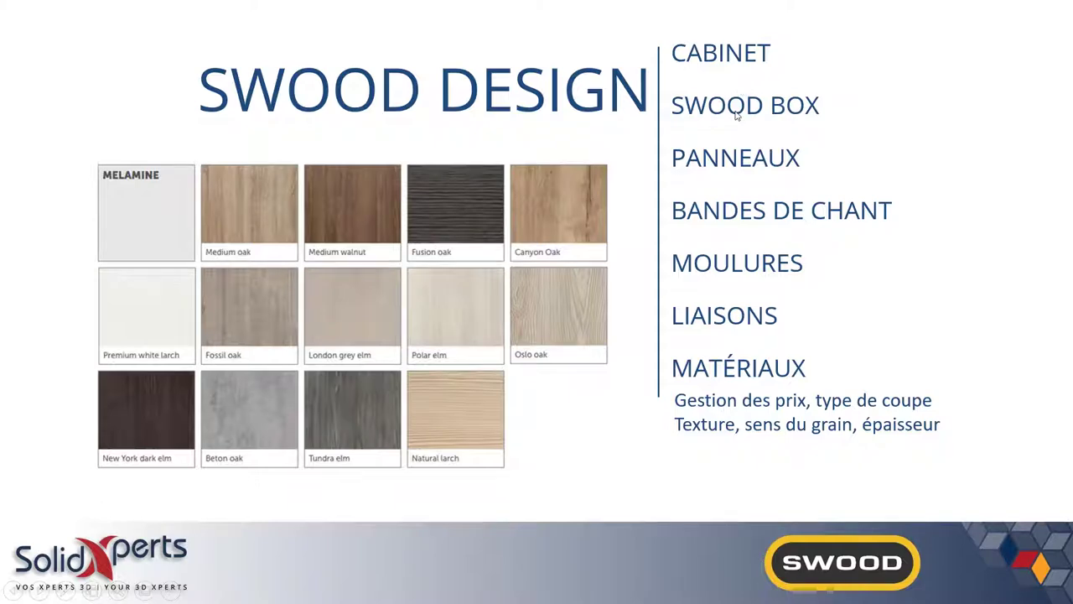
pyautogui.hotkey('alt', 'Tab')
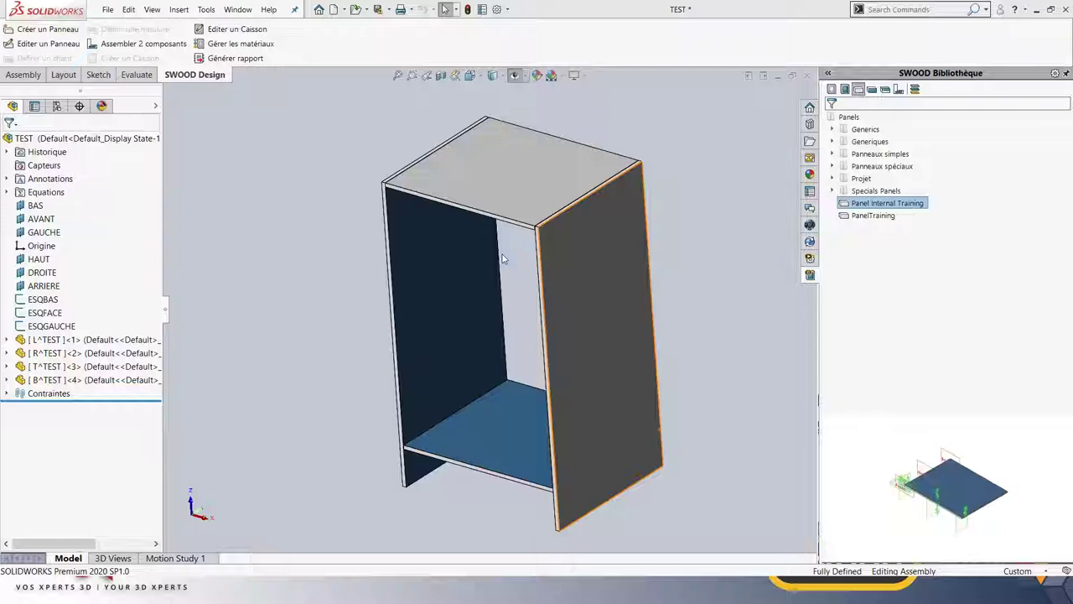
# - Show the SWOODBox component library beside the cabinet view
pyautogui.click(845, 89)
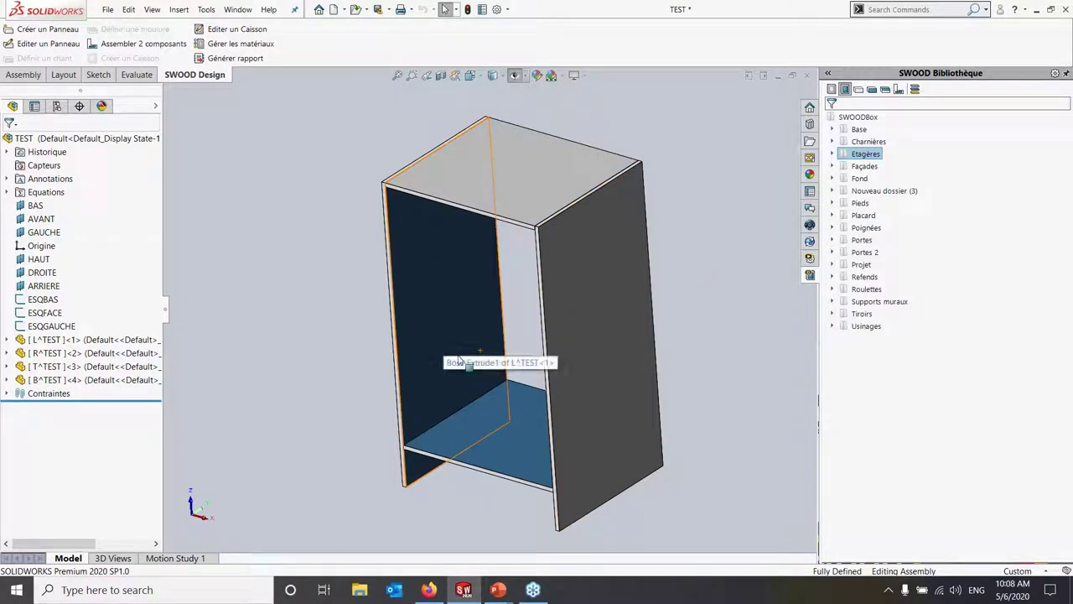
pyautogui.moveTo(456, 360); pyautogui.dragTo(473, 428, button='middle')
pyautogui.scroll(-1, 489, 249)
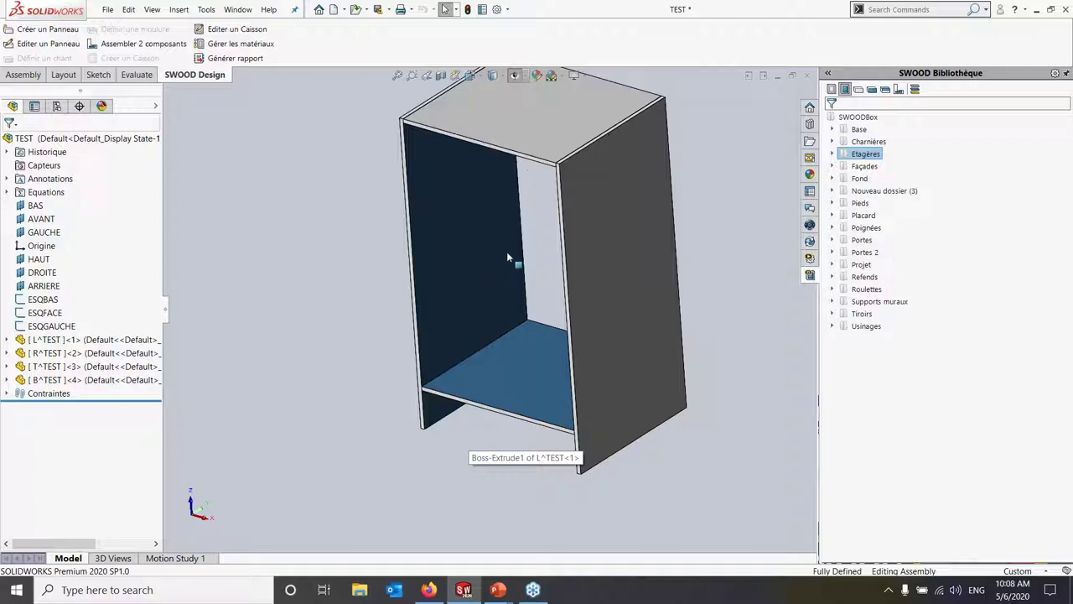
pyautogui.scroll(-1, 520, 265)
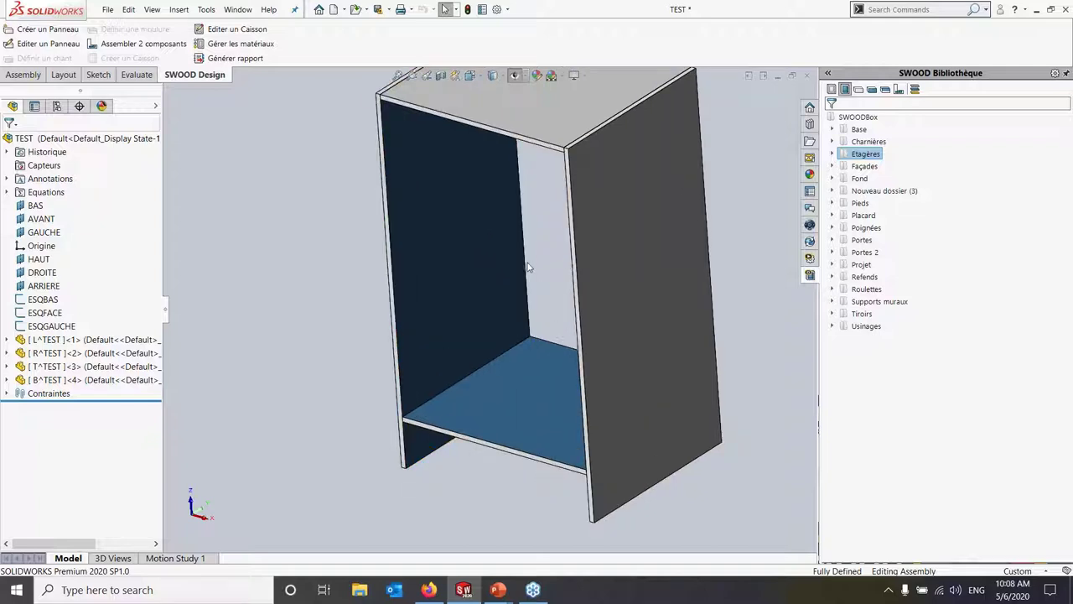
pyautogui.scroll(2, 487, 281)
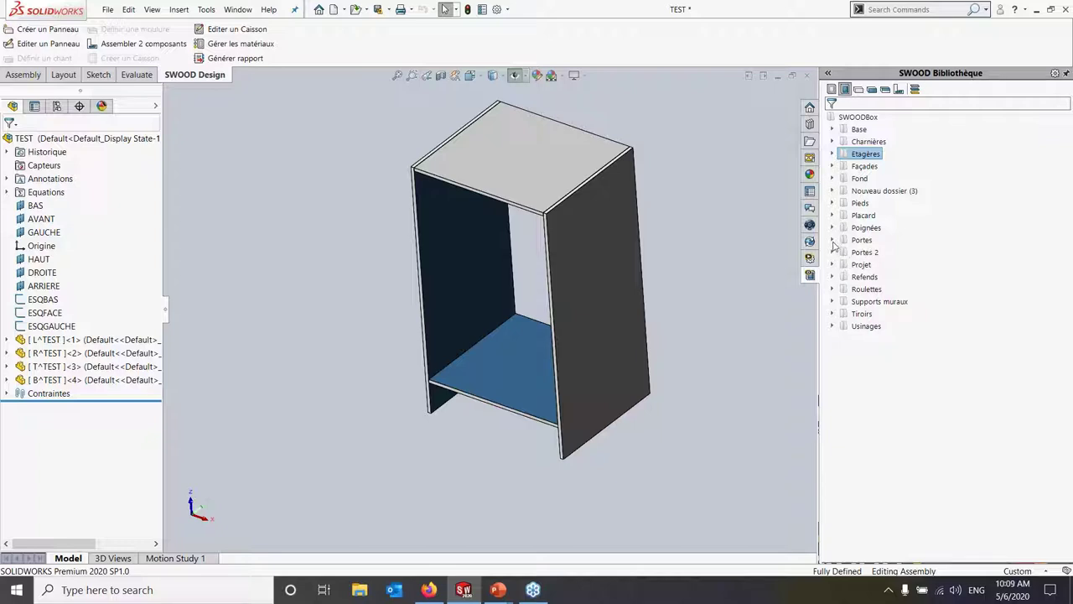
# - Browse Portes to the PRAMETA folder and preview the Flat Hinge_Single door
pyautogui.click(833, 241)
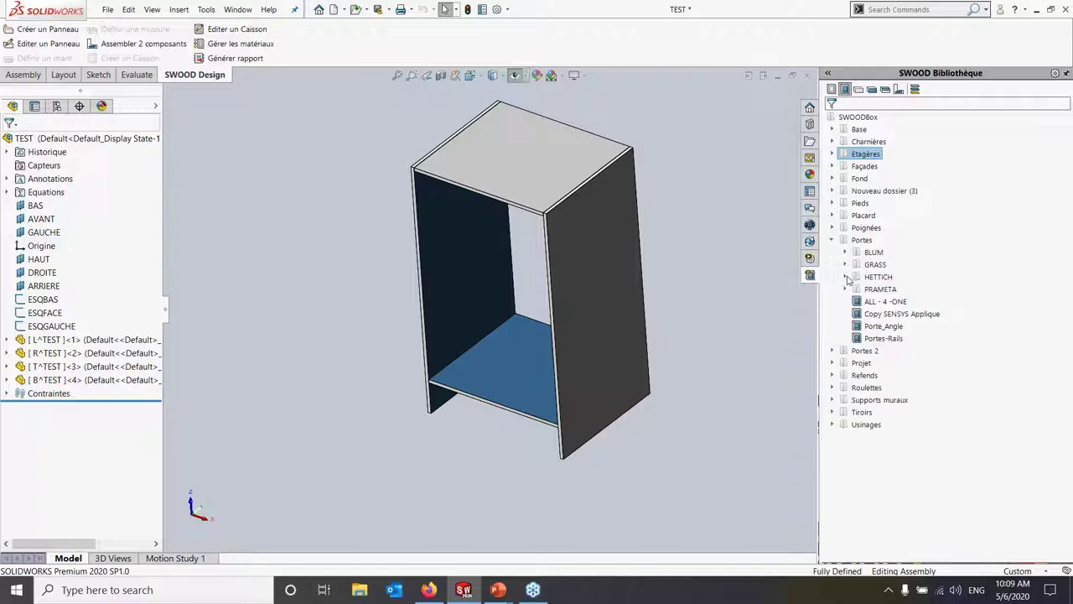
pyautogui.click(846, 278)
pyautogui.click(845, 253)
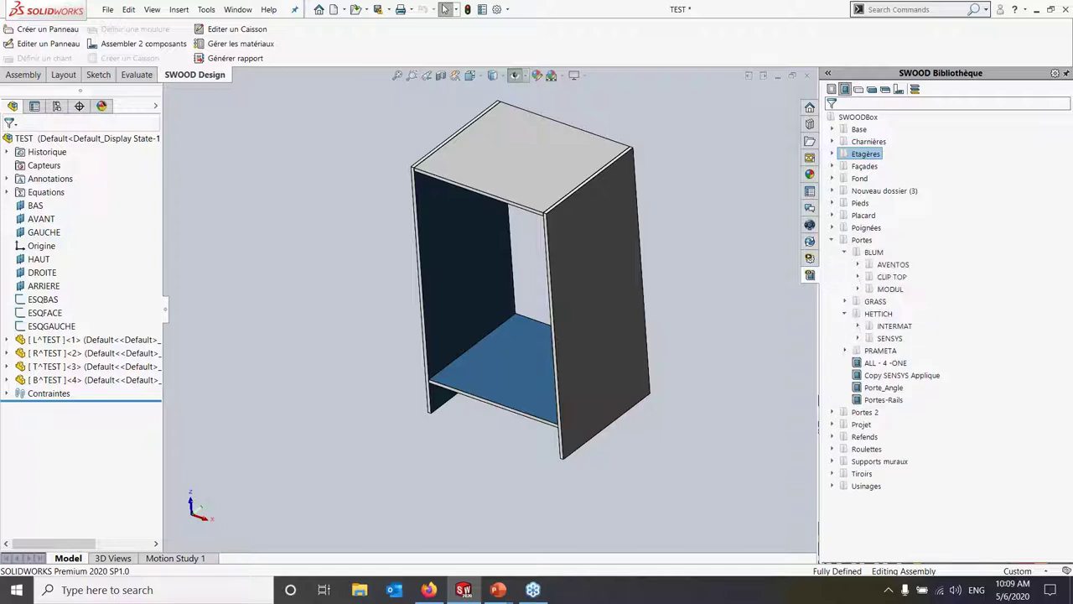
pyautogui.click(858, 327)
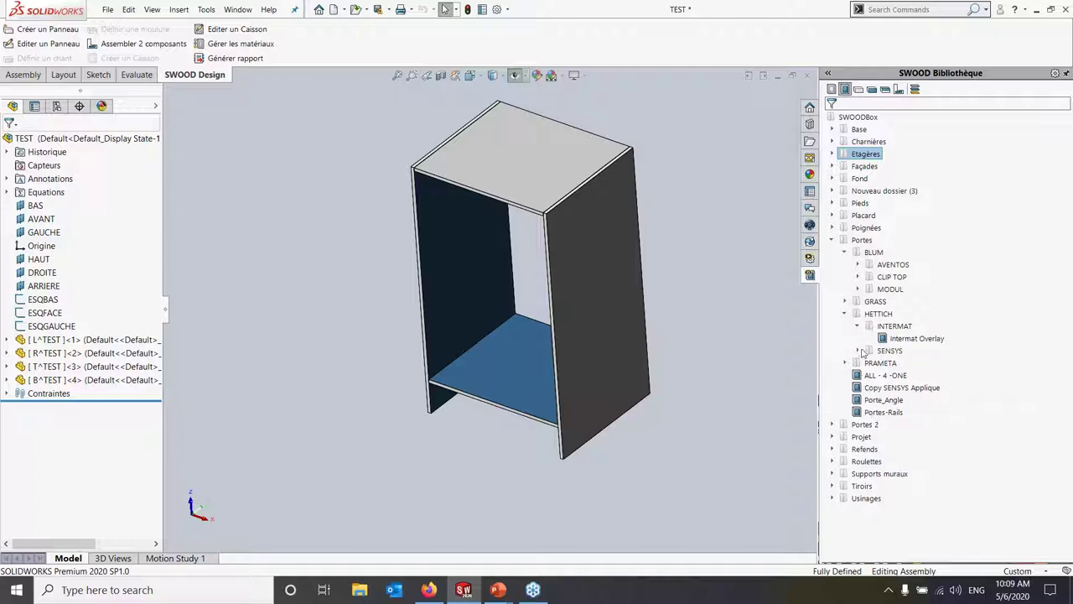
pyautogui.click(847, 314)
pyautogui.click(853, 317)
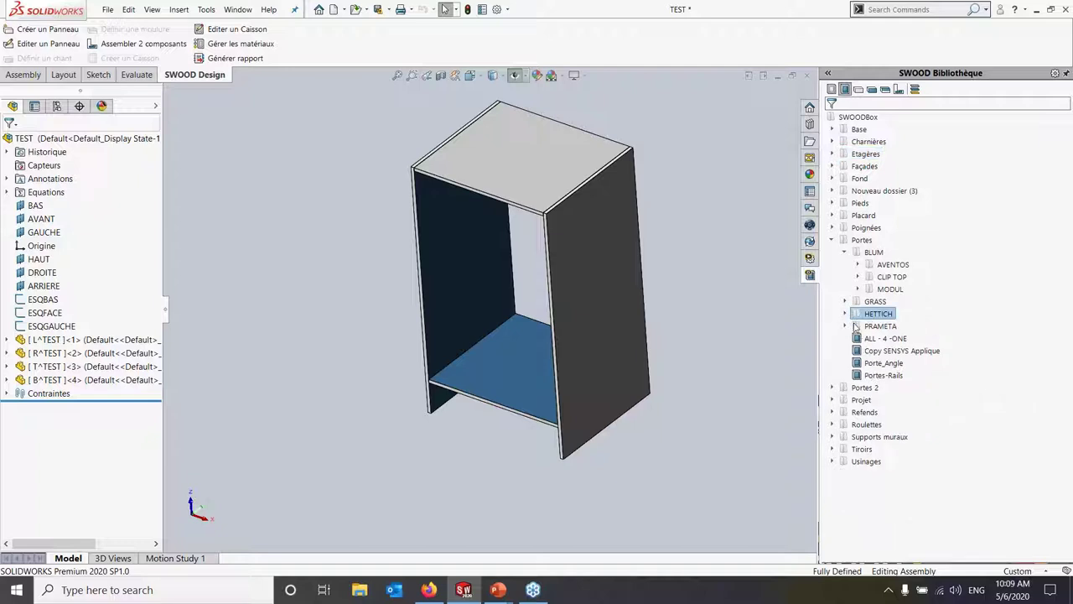
pyautogui.doubleClick(856, 327)
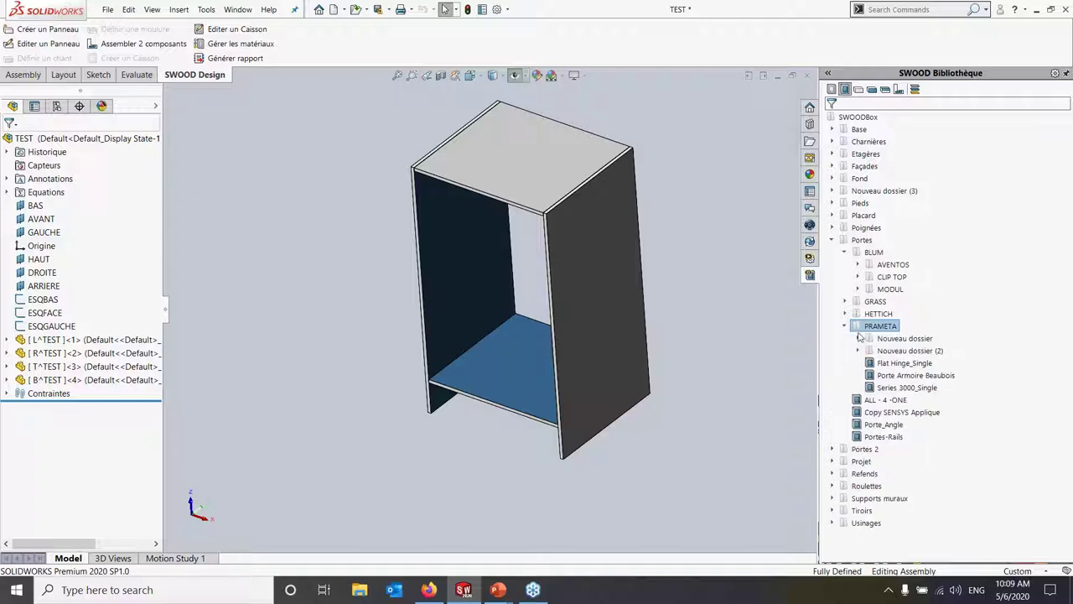
pyautogui.click(895, 363)
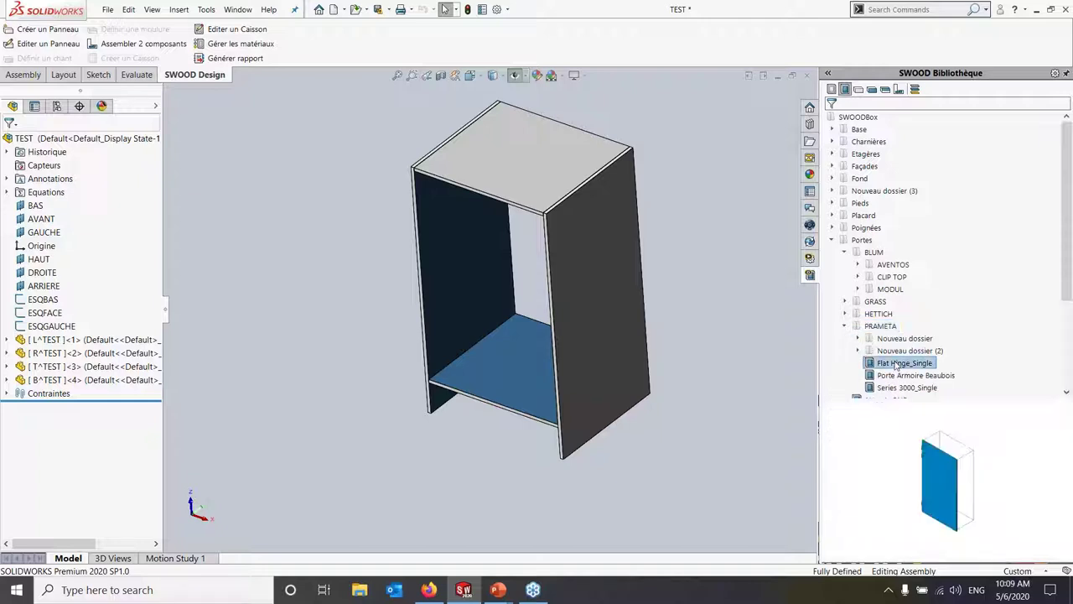
# - Insert Flat Hinge_Single as SWOODBox1, fitted to the cabinet's 668 × 1018 mm front opening
pyautogui.rightClick(898, 365)
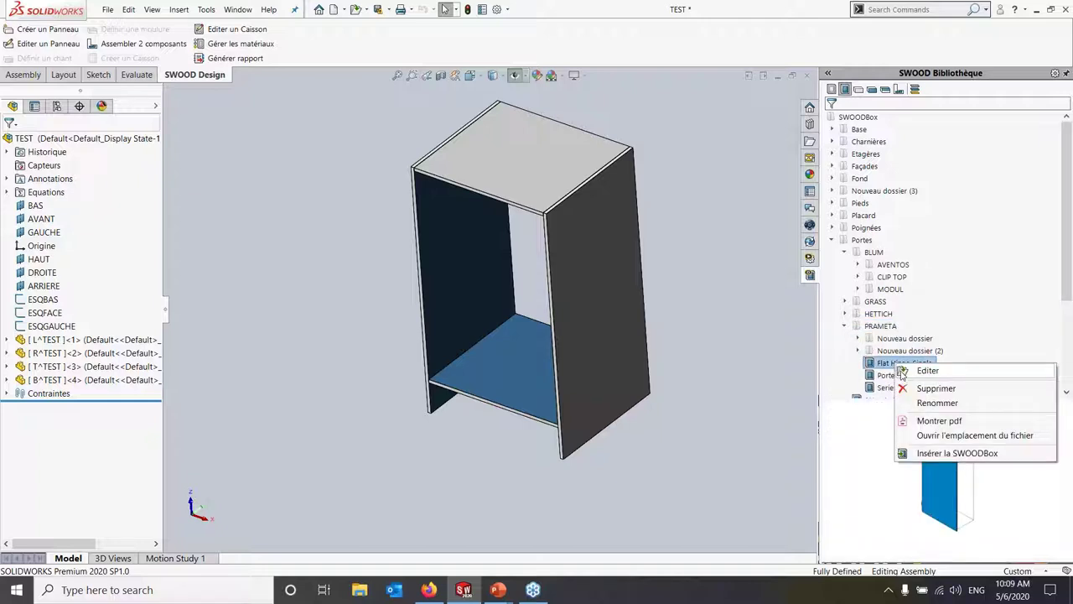
pyautogui.click(933, 454)
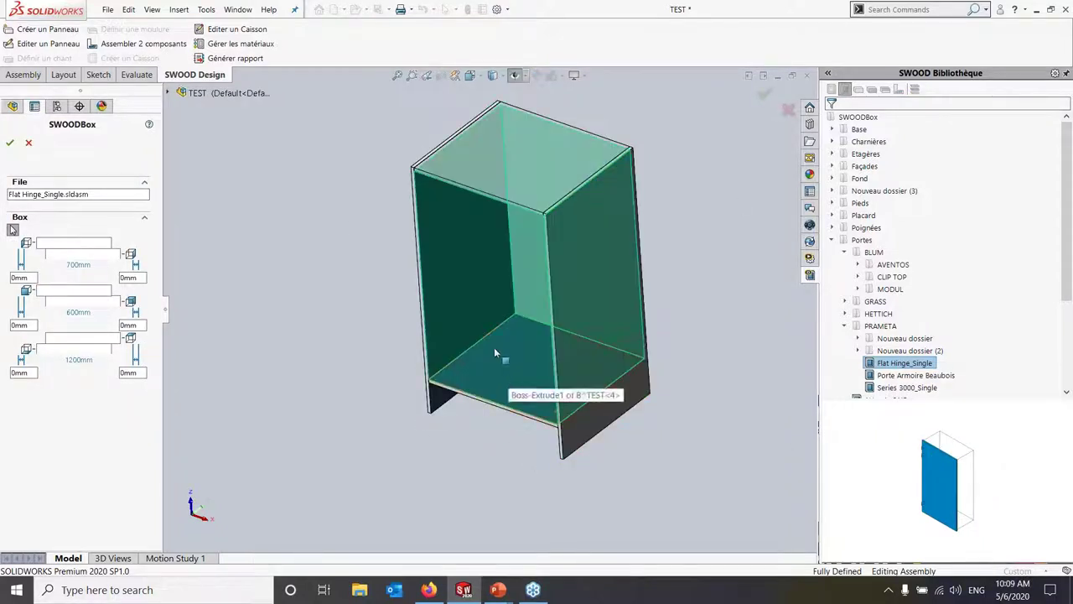
pyautogui.scroll(-3, 507, 338)
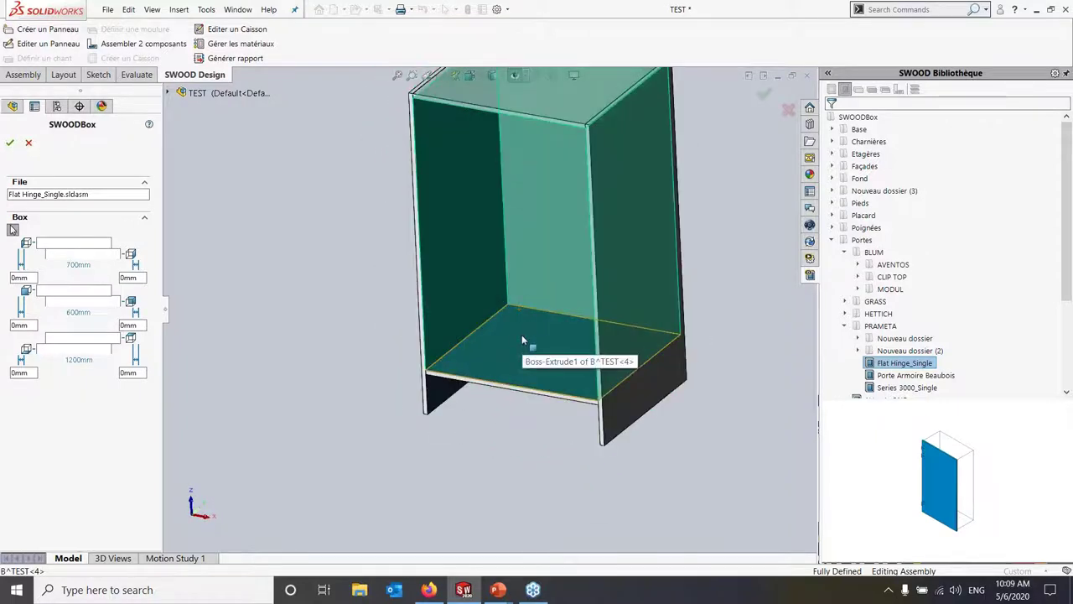
pyautogui.click(522, 334)
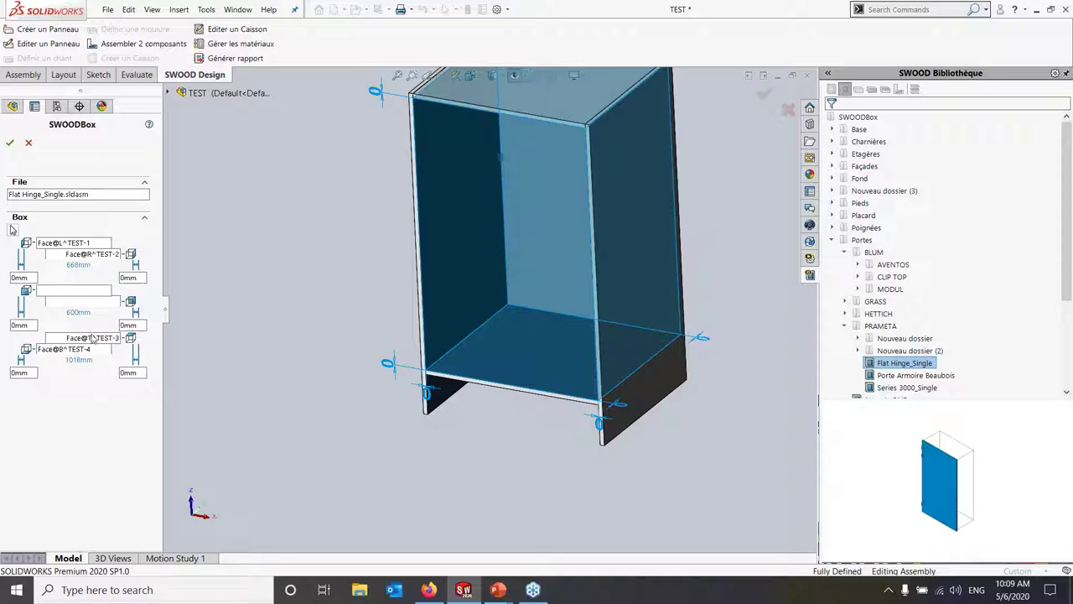
pyautogui.click(65, 351)
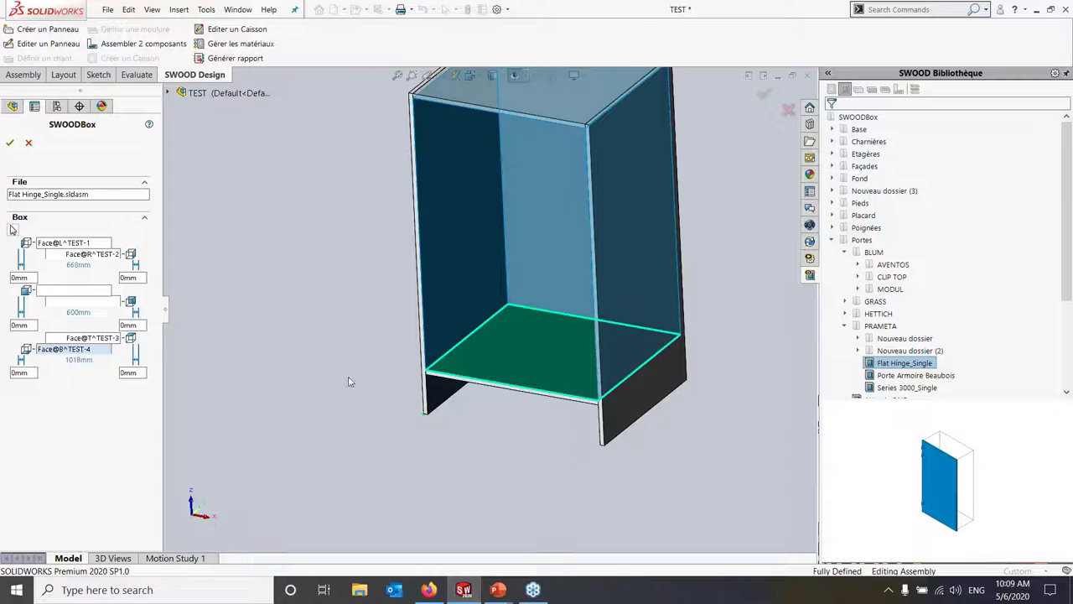
pyautogui.moveTo(508, 204); pyautogui.dragTo(558, 161, button='middle')
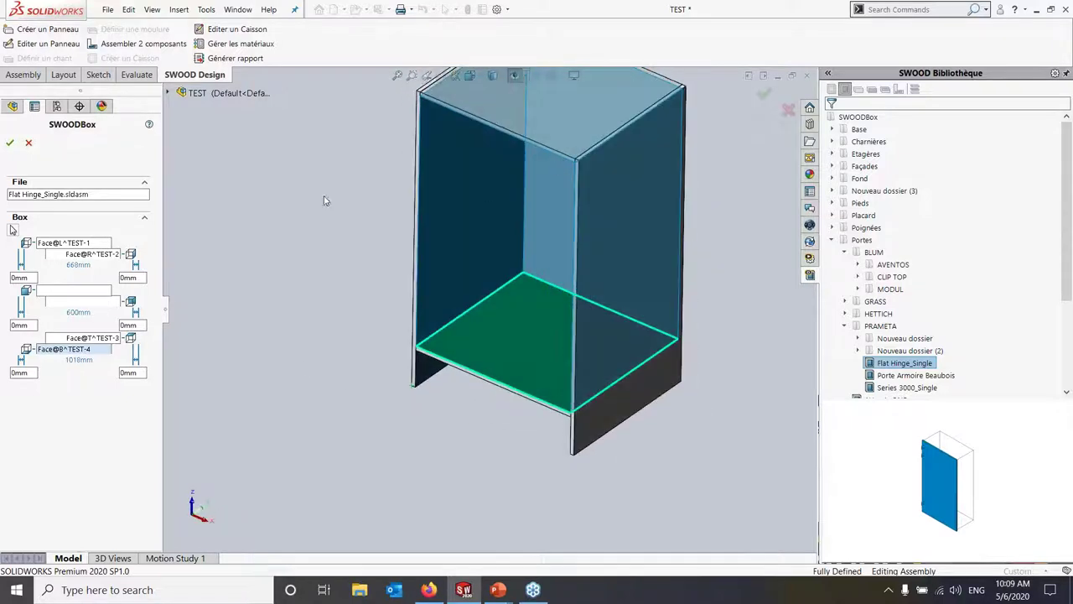
pyautogui.click(10, 144)
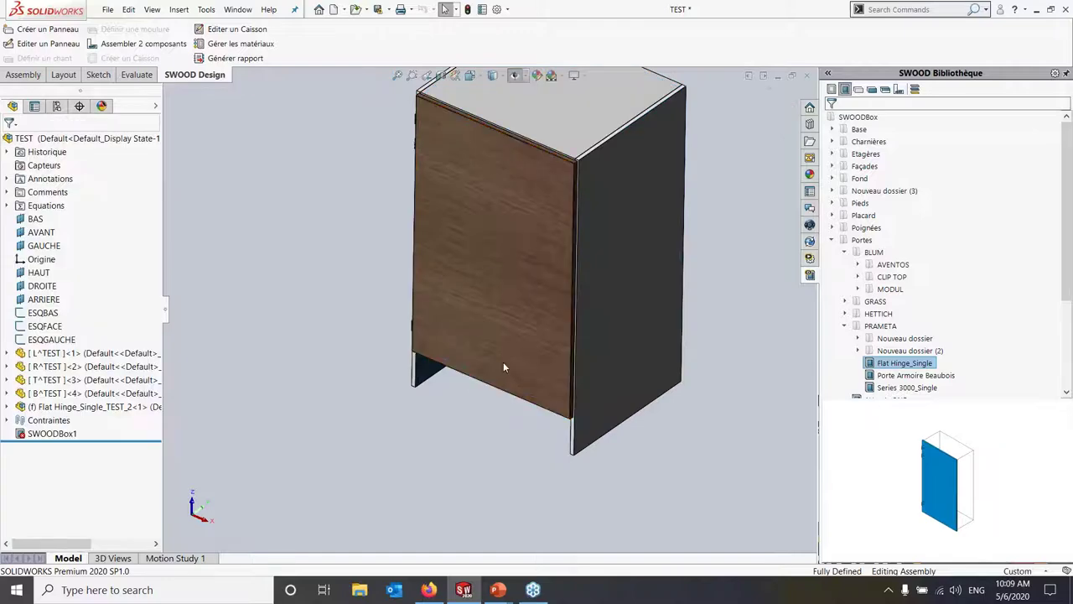
# - Zoom to the door's upper-left corner and make the right side panel transparent
pyautogui.scroll(-4, 524, 182)
pyautogui.moveTo(514, 208)
pyautogui.mouseDown(button='middle')
pyautogui.moveTo(451, 202)
pyautogui.moveTo(484, 255)
pyautogui.moveTo(477, 246)
pyautogui.moveTo(466, 279)
pyautogui.moveTo(597, 338)
pyautogui.moveTo(633, 335)
pyautogui.mouseUp(button='middle')
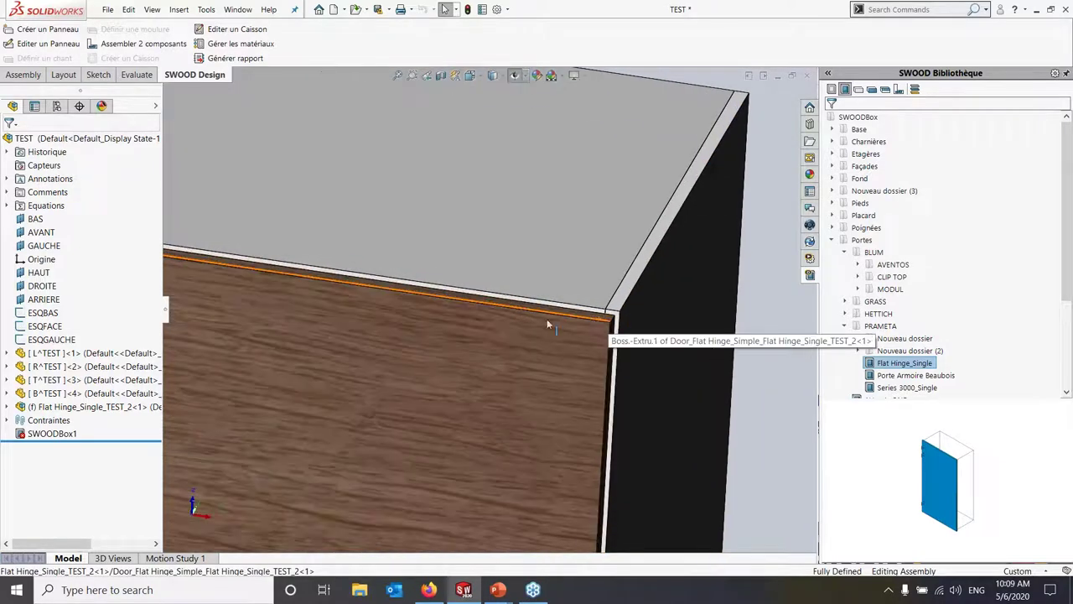
pyautogui.scroll(5, 547, 318)
pyautogui.scroll(-3, 327, 281)
pyautogui.scroll(-1, 285, 276)
pyautogui.scroll(-2, 286, 276)
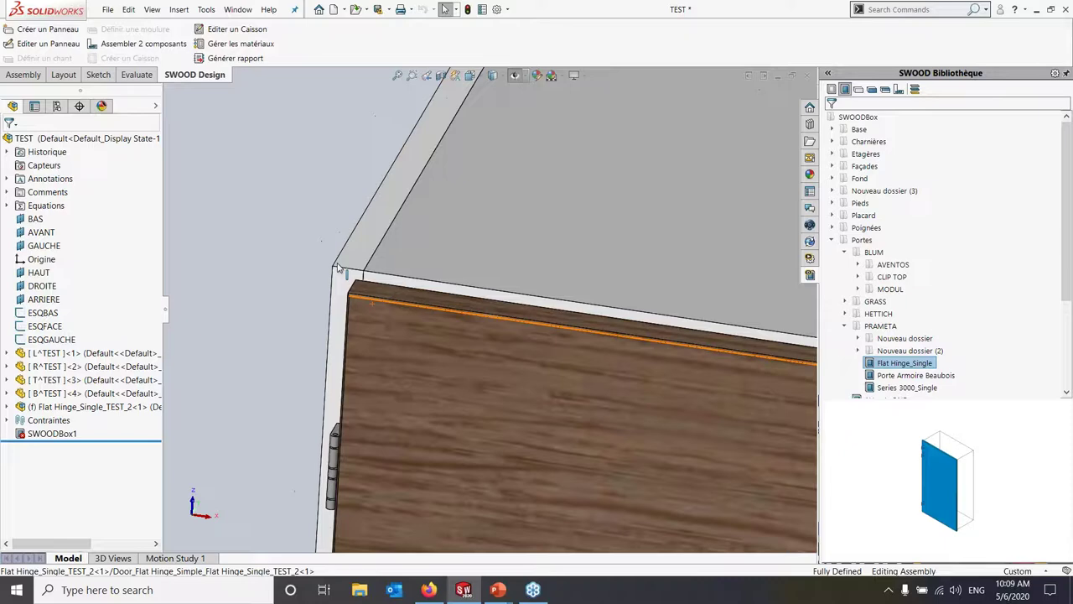
pyautogui.moveTo(286, 276); pyautogui.dragTo(467, 329, button='middle')
pyautogui.scroll(-2, 468, 330)
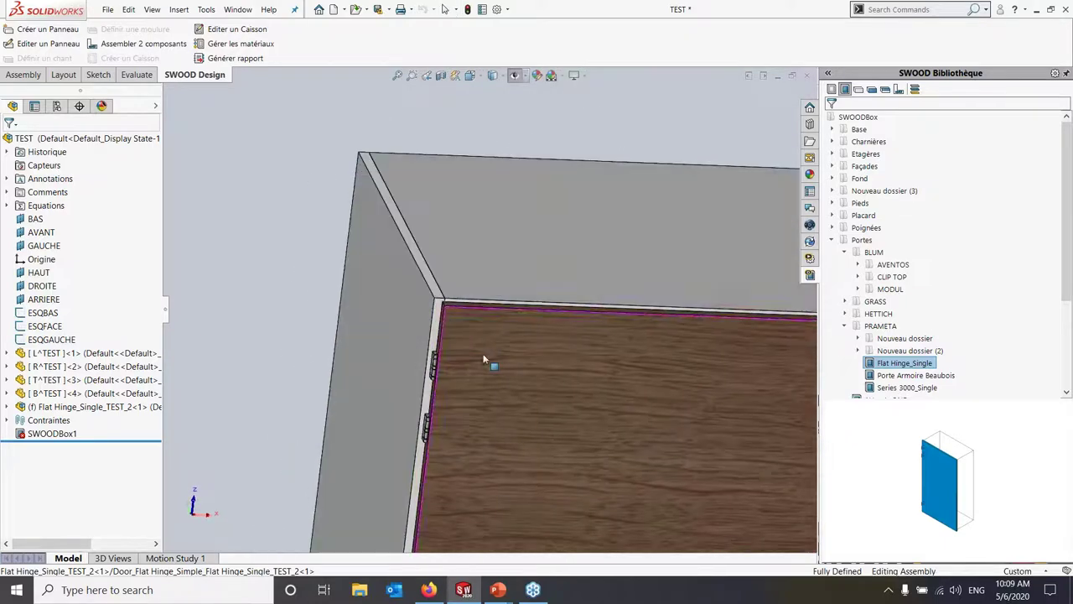
pyautogui.scroll(-2, 461, 327)
pyautogui.scroll(-2, 449, 321)
pyautogui.scroll(-1, 442, 316)
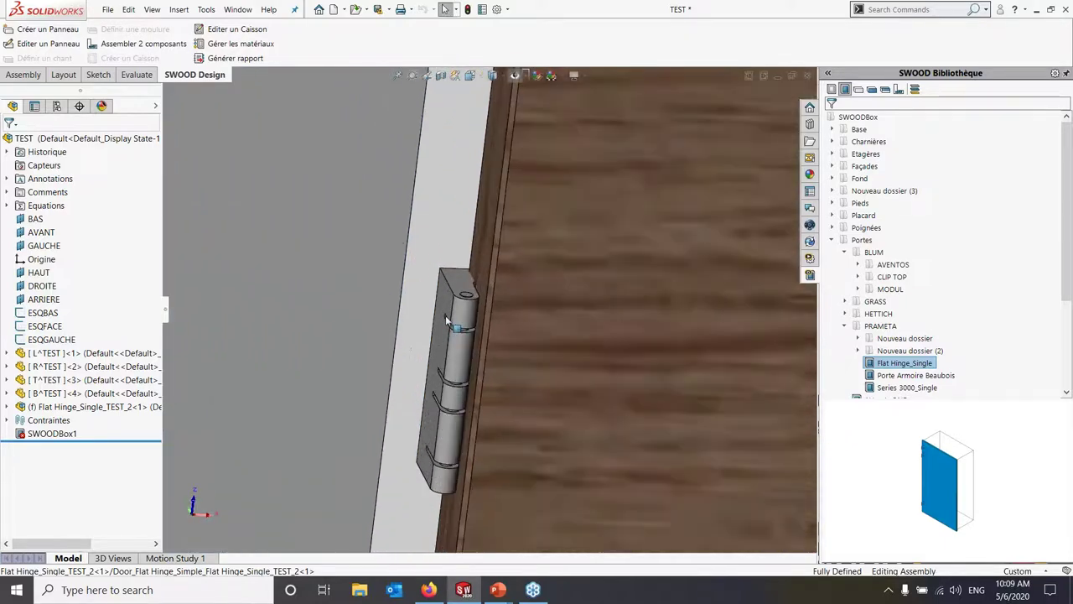
pyautogui.scroll(2, 445, 315)
pyautogui.scroll(3, 457, 352)
pyautogui.scroll(1, 486, 369)
pyautogui.scroll(2, 540, 387)
pyautogui.moveTo(540, 387)
pyautogui.mouseDown(button='middle')
pyautogui.moveTo(498, 323)
pyautogui.moveTo(424, 367)
pyautogui.moveTo(568, 374)
pyautogui.mouseUp(button='middle')
pyautogui.click(562, 374)
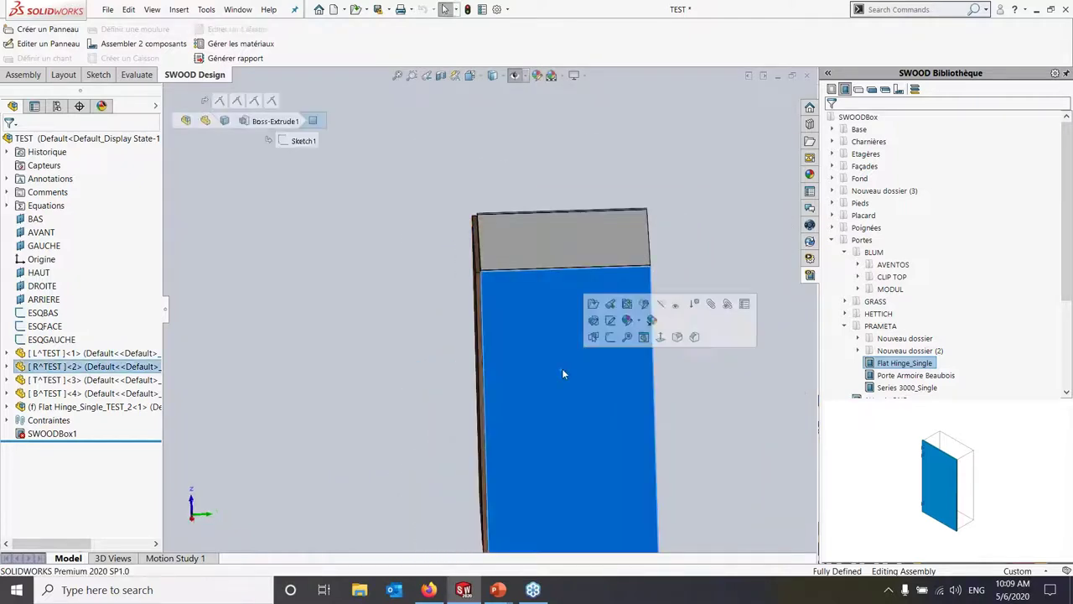
pyautogui.click(676, 303)
# - Close in on a door hinge and select the left side panel
pyautogui.scroll(-3, 584, 276)
pyautogui.moveTo(443, 304); pyautogui.dragTo(431, 236, button='middle')
pyautogui.scroll(-3, 549, 207)
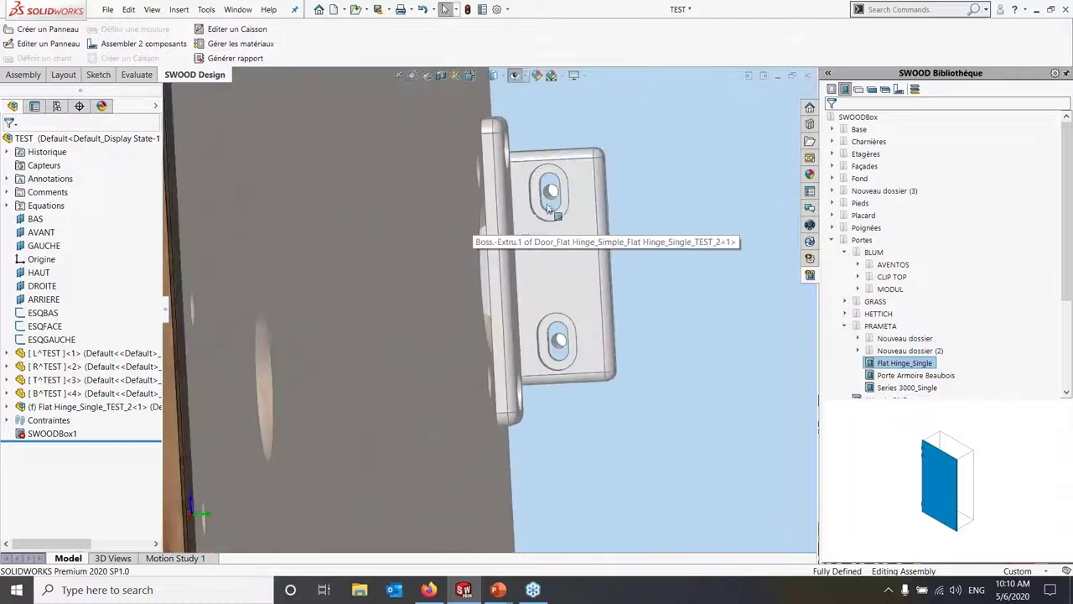
pyautogui.scroll(-2, 549, 207)
pyautogui.scroll(3, 537, 214)
pyautogui.scroll(5, 543, 337)
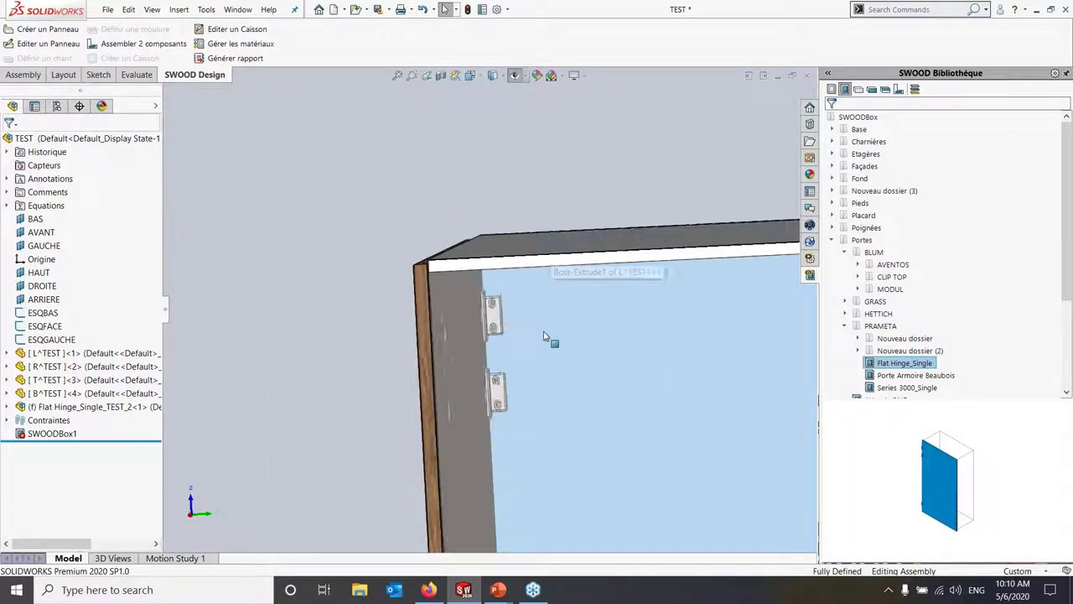
pyautogui.moveTo(544, 336); pyautogui.dragTo(487, 332, button='middle')
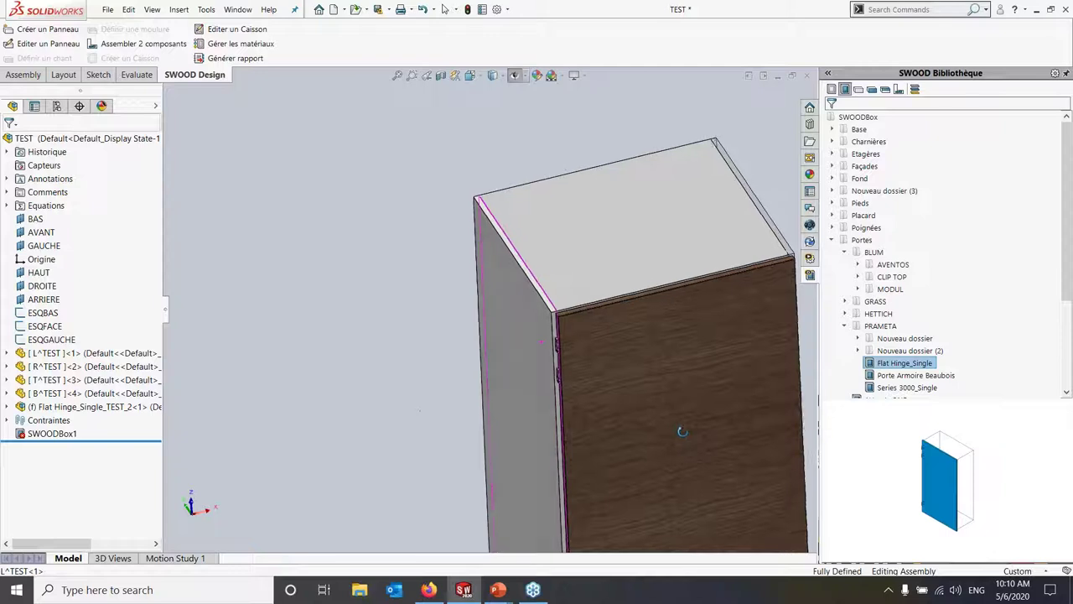
pyautogui.click(487, 336)
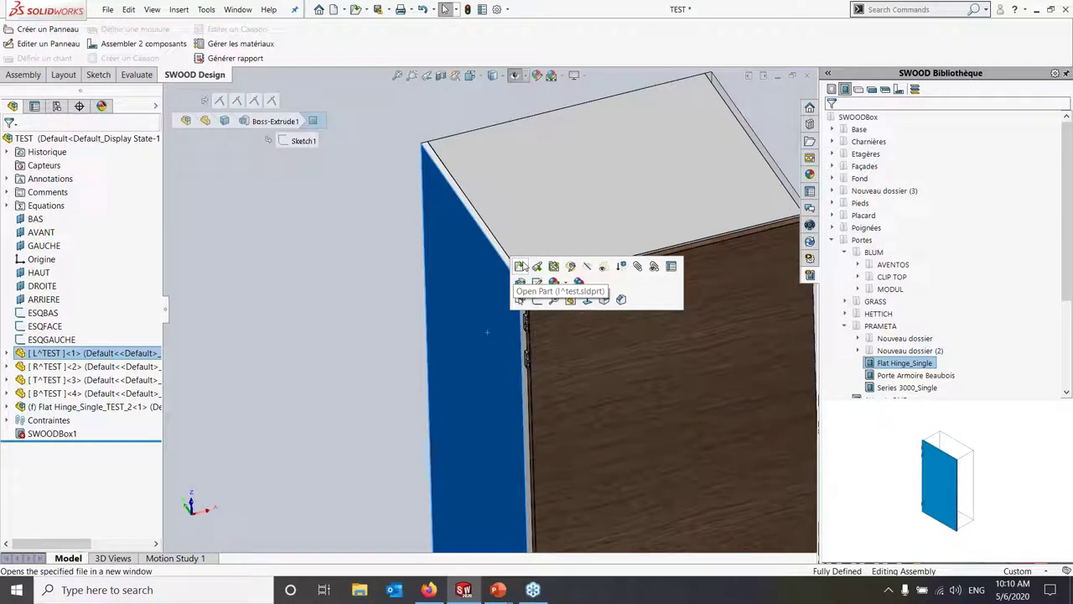
pyautogui.click(521, 266)
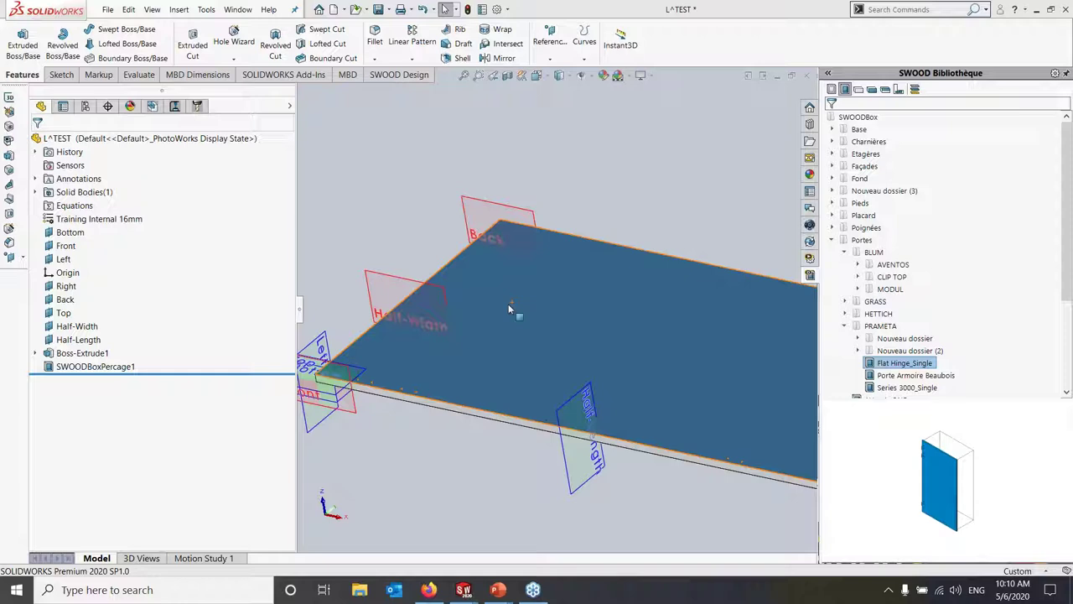
pyautogui.scroll(3, 646, 342)
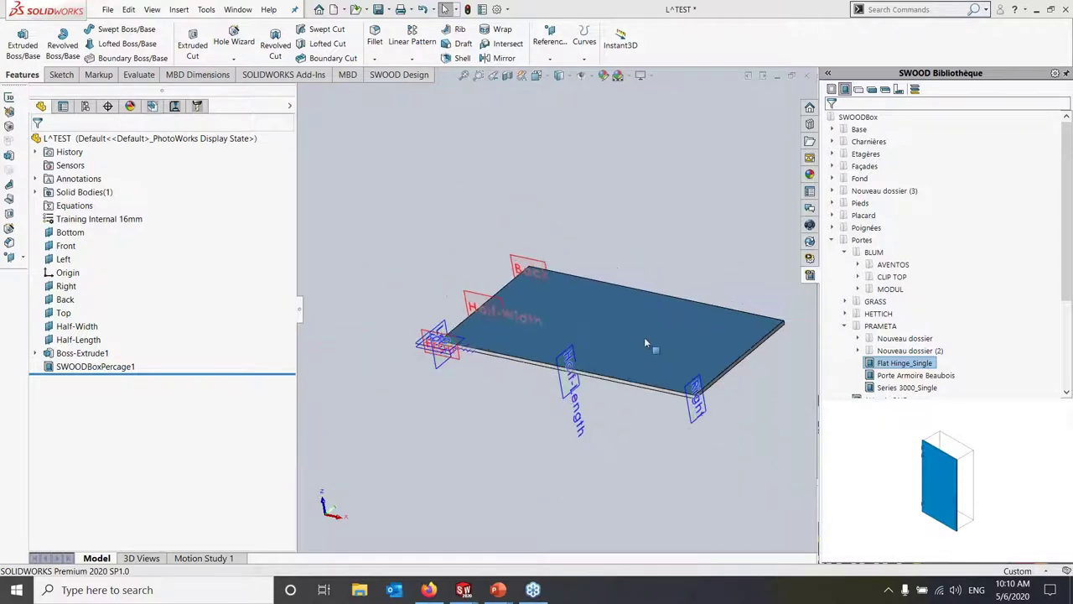
pyautogui.scroll(-2, 571, 324)
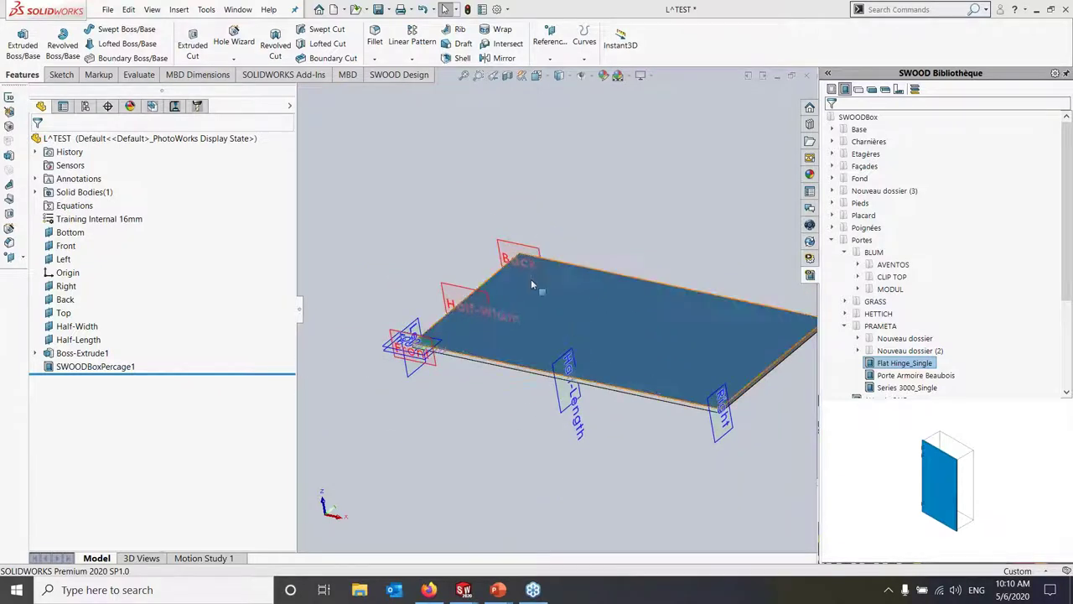
pyautogui.scroll(-1, 448, 363)
pyautogui.scroll(-2, 448, 363)
pyautogui.scroll(-1, 481, 382)
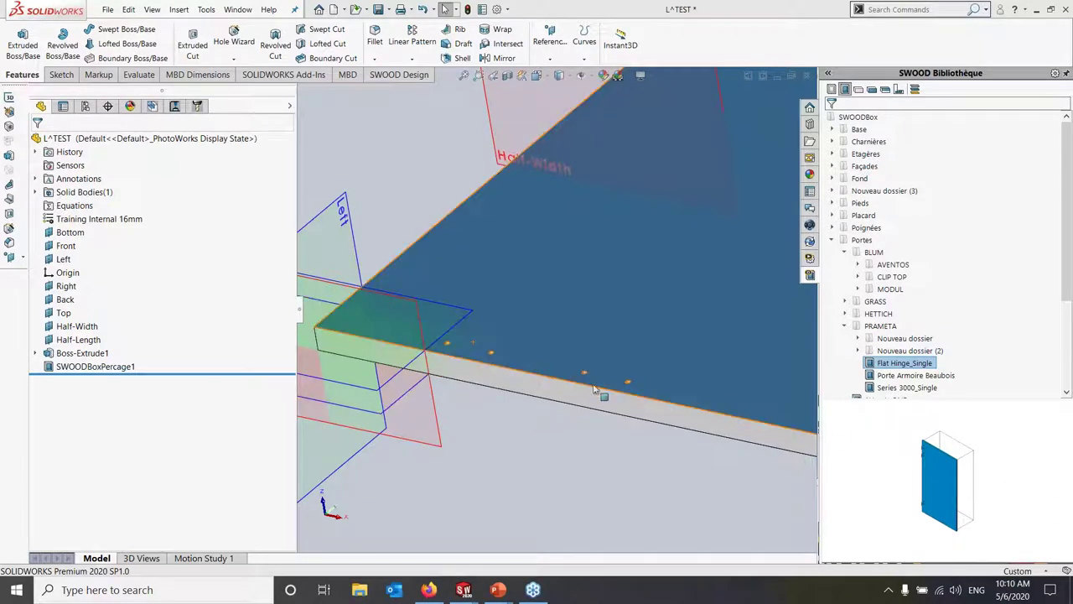
pyautogui.scroll(5, 595, 322)
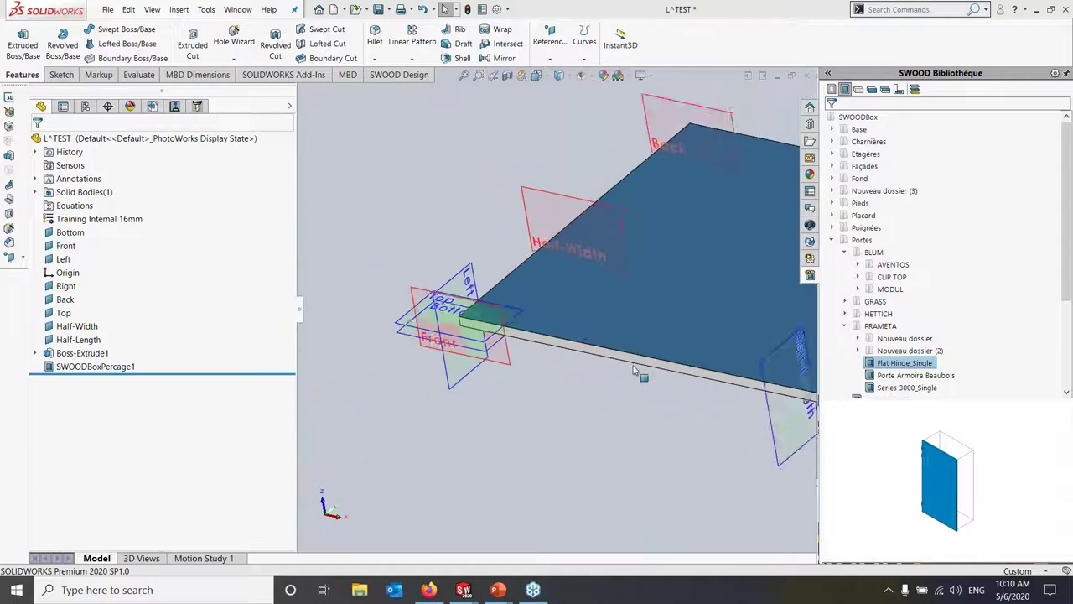
pyautogui.click(806, 77)
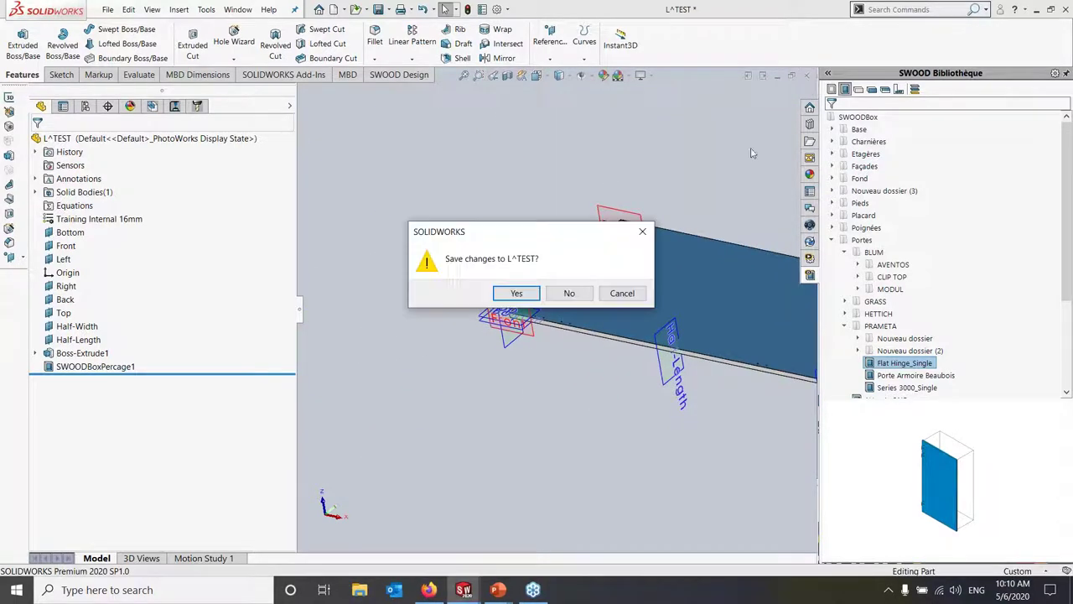
pyautogui.click(568, 295)
pyautogui.click(568, 326)
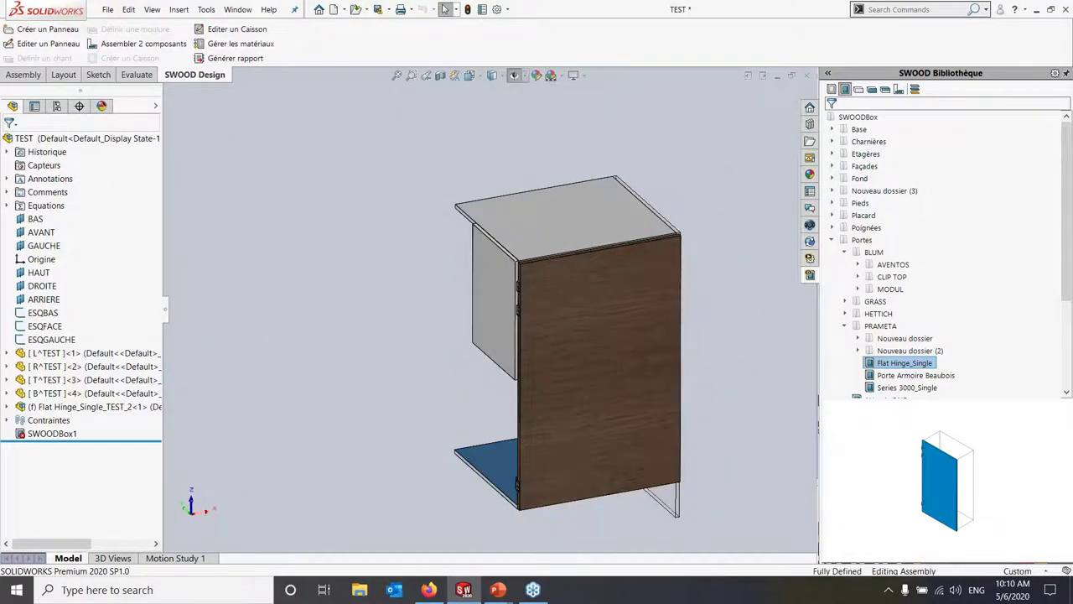
# - Delete the left side panel L^TEST from the TEST assembly and return to isometric view
pyautogui.click(497, 318)
pyautogui.moveTo(496, 318)
pyautogui.mouseDown(button='middle')
pyautogui.moveTo(297, 333)
pyautogui.moveTo(506, 389)
pyautogui.moveTo(545, 385)
pyautogui.mouseUp(button='middle')
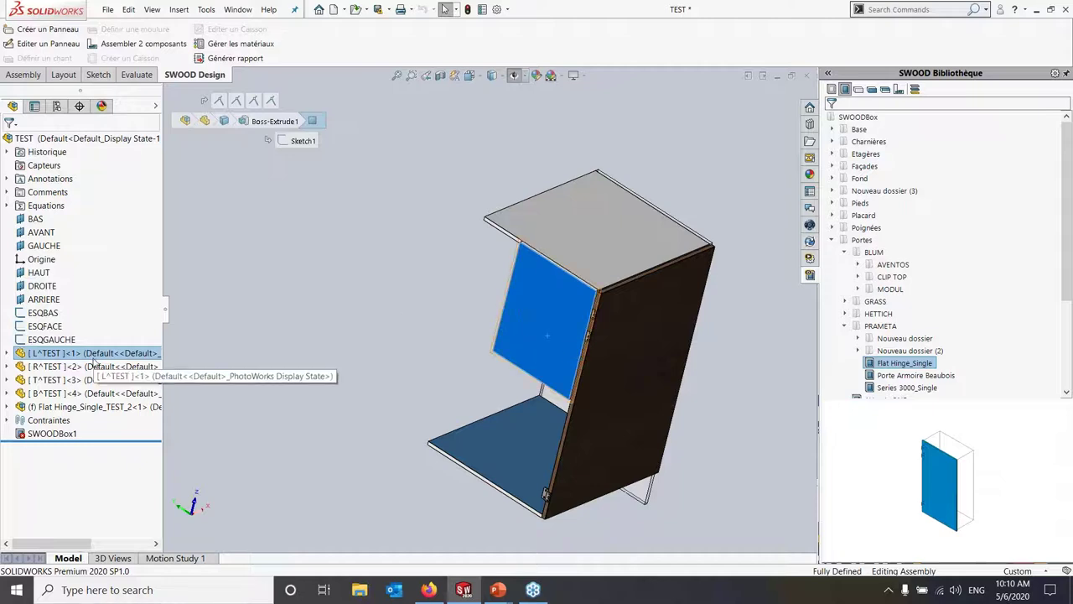
pyautogui.press('Delete')
pyautogui.click(617, 222)
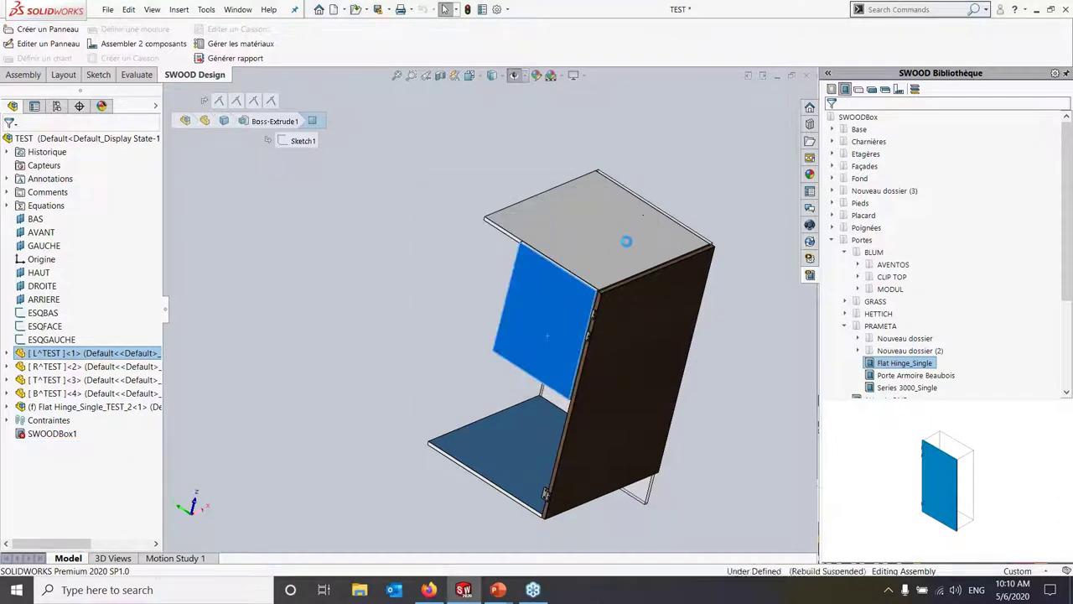
pyautogui.hotkey('ctrl', '7')
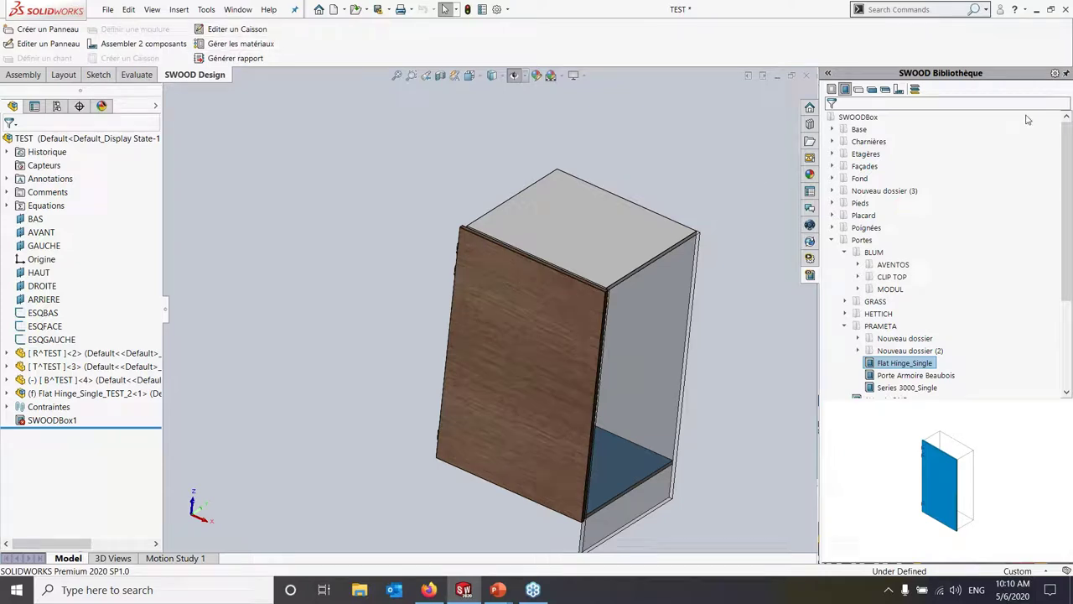
# - Insert a copy of Panel Internal Training as the new left panel L^TEST
pyautogui.click(838, 92)
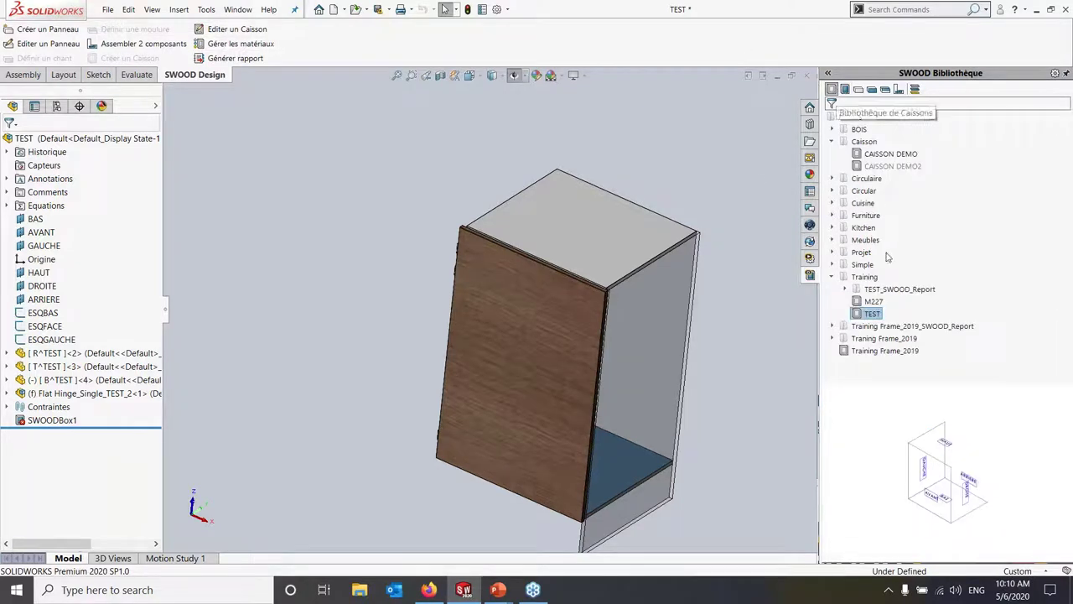
pyautogui.click(858, 88)
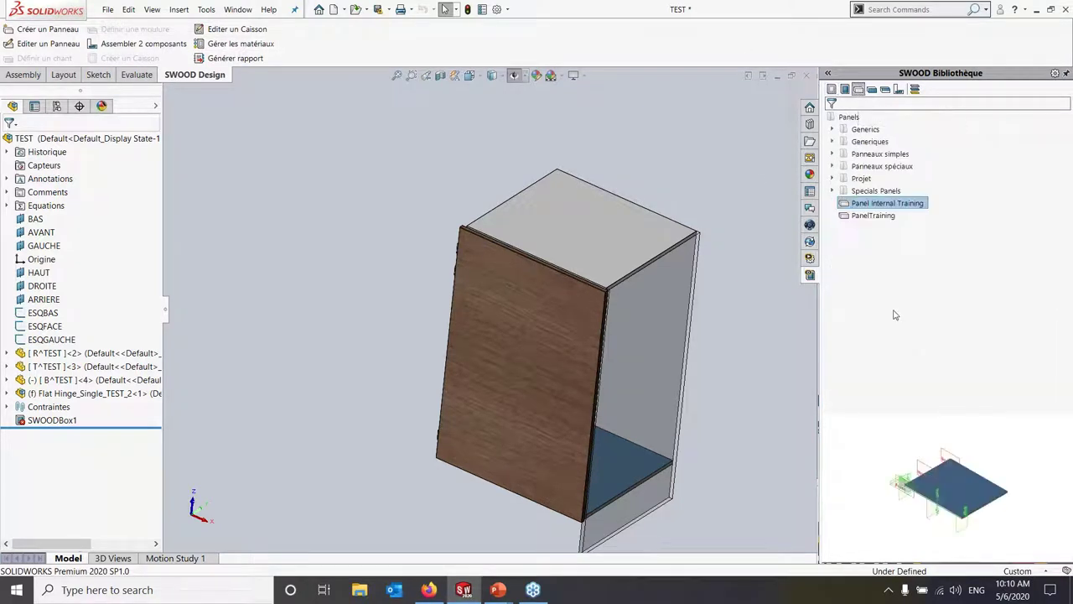
pyautogui.rightClick(889, 207)
pyautogui.click(865, 293)
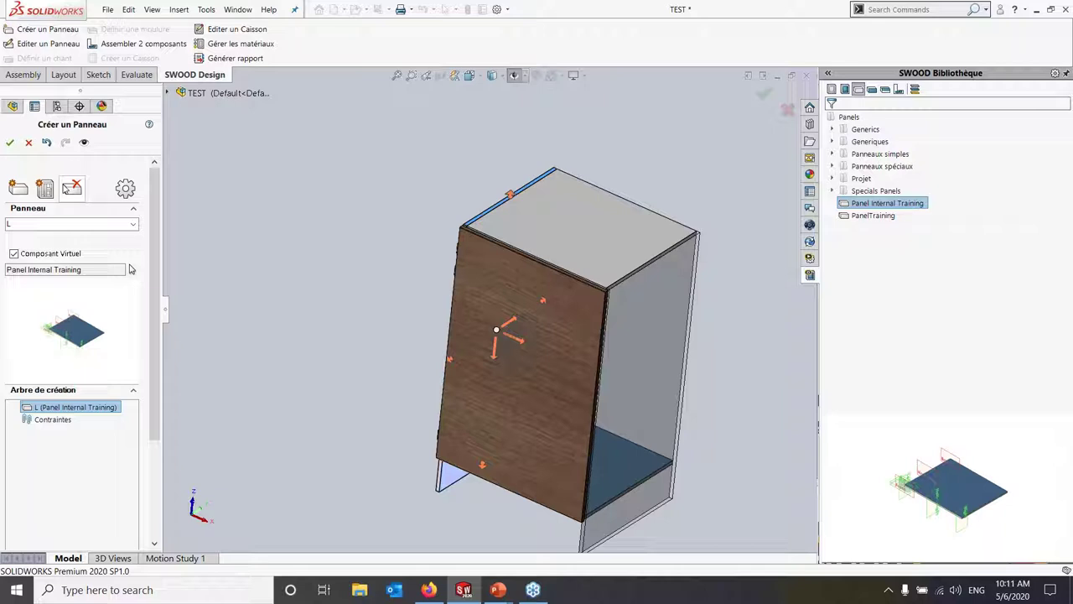
pyautogui.click(12, 143)
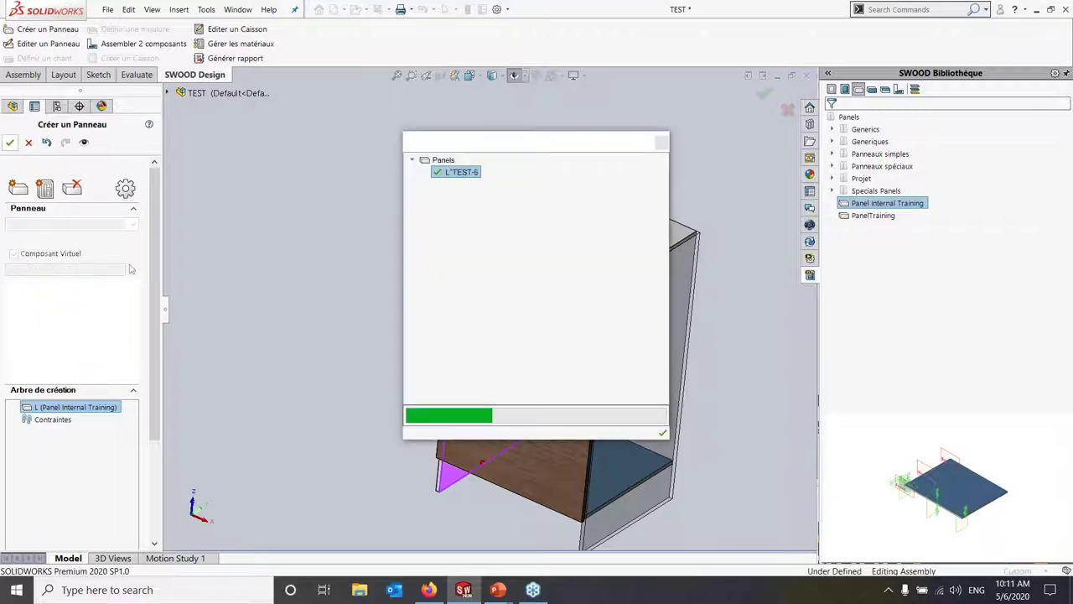
pyautogui.click(661, 434)
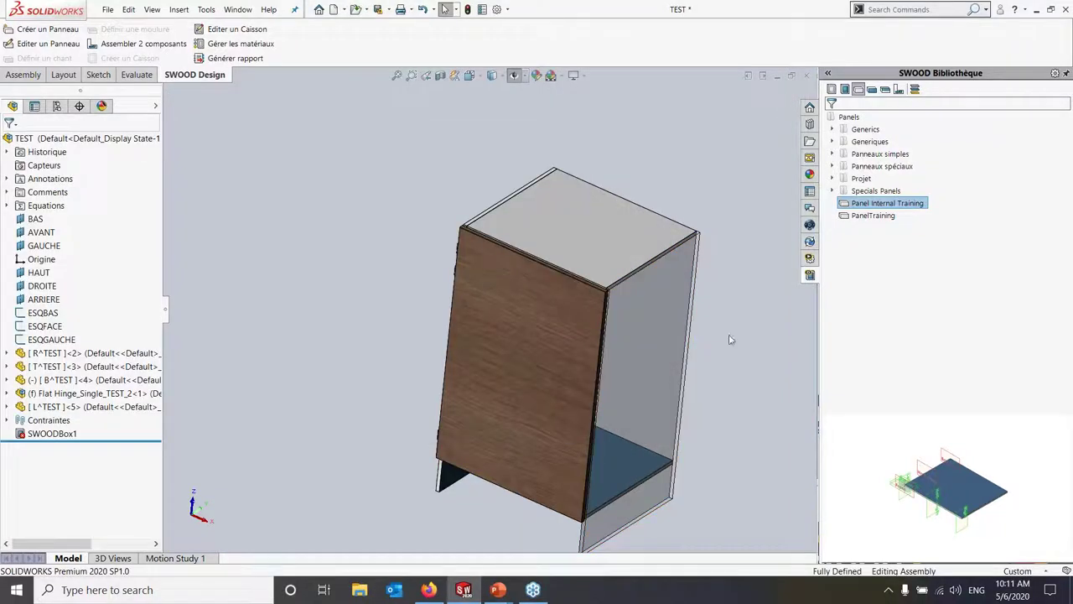
pyautogui.moveTo(699, 307)
pyautogui.mouseDown(button='middle')
pyautogui.moveTo(552, 313)
pyautogui.moveTo(755, 310)
pyautogui.mouseUp(button='middle')
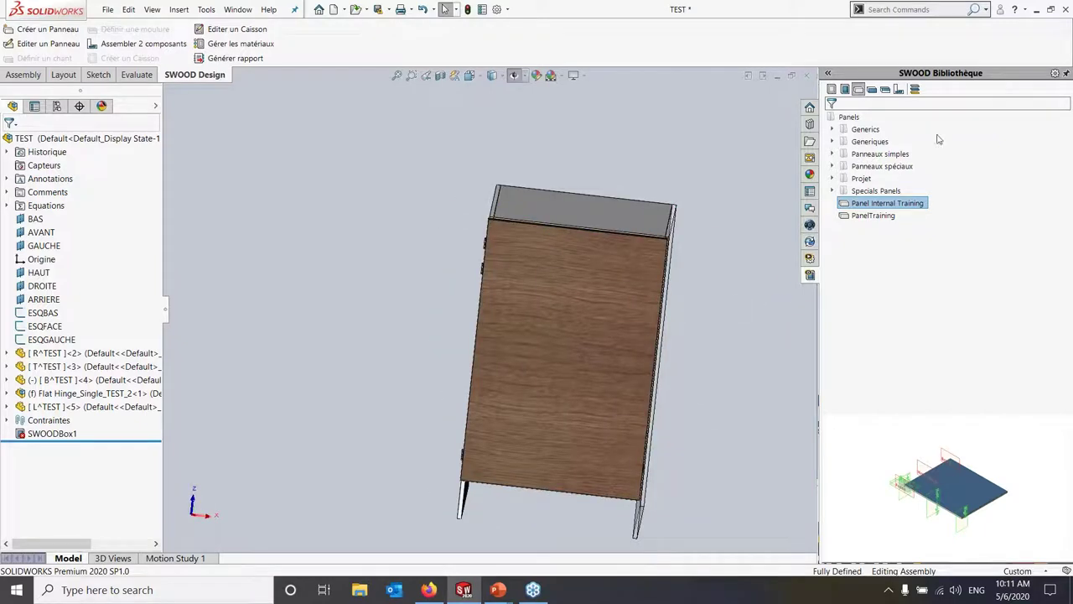
# - Open the edge band library and make the cabinet's right side panel transparent
pyautogui.click(831, 89)
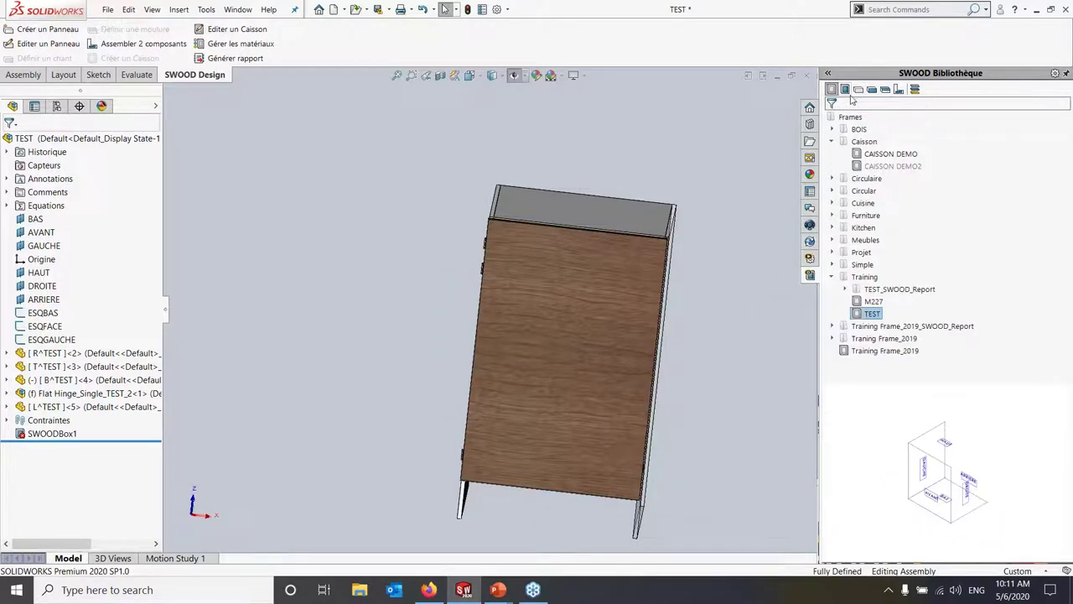
pyautogui.click(845, 89)
pyautogui.click(859, 89)
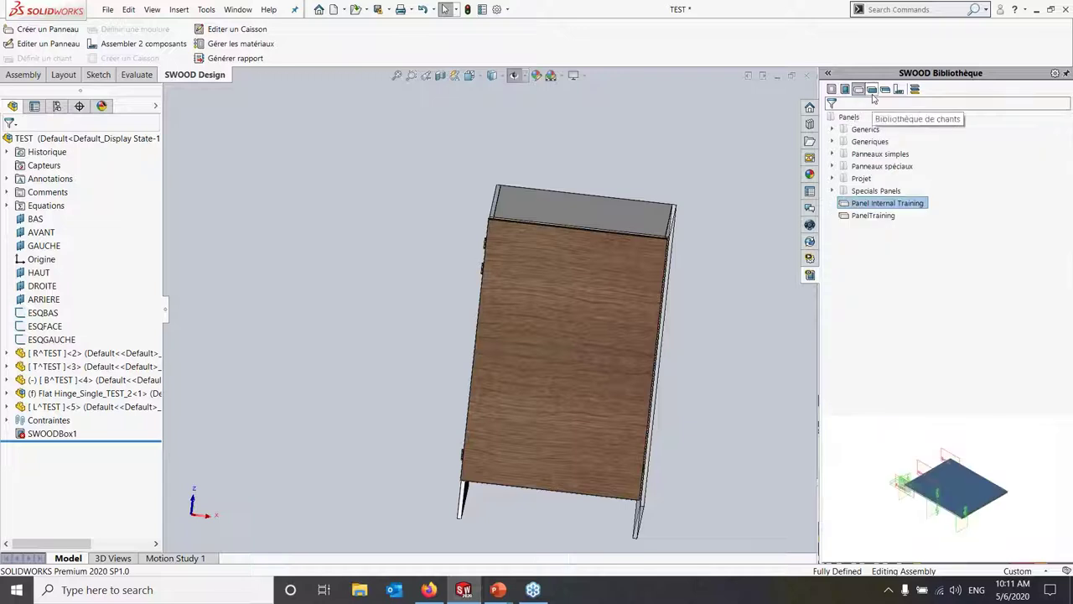
pyautogui.click(873, 94)
pyautogui.hotkey('ctrl', '7')
pyautogui.click(675, 349)
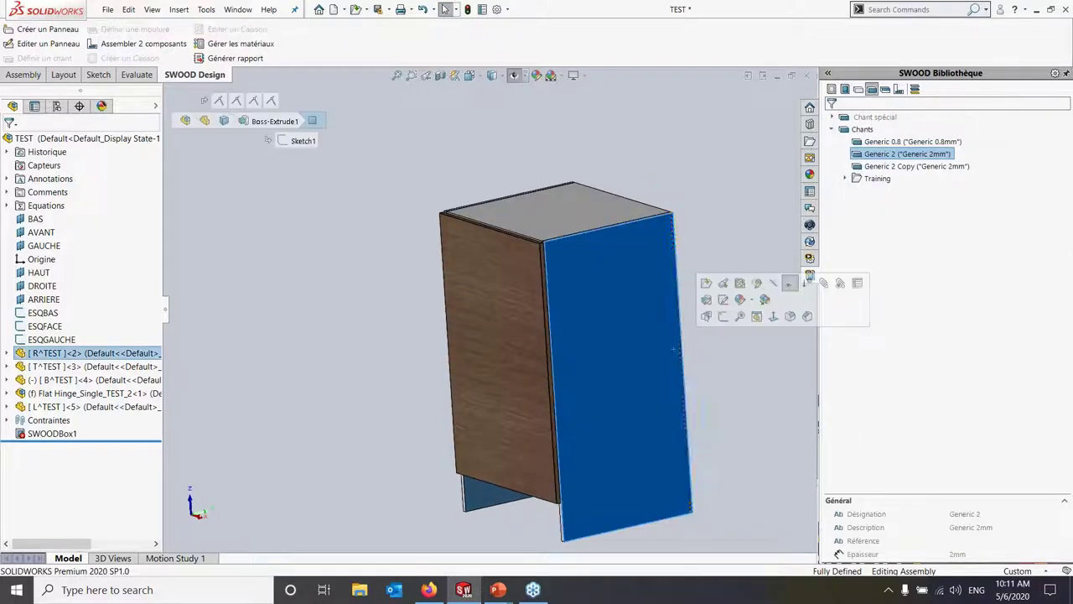
pyautogui.click(790, 283)
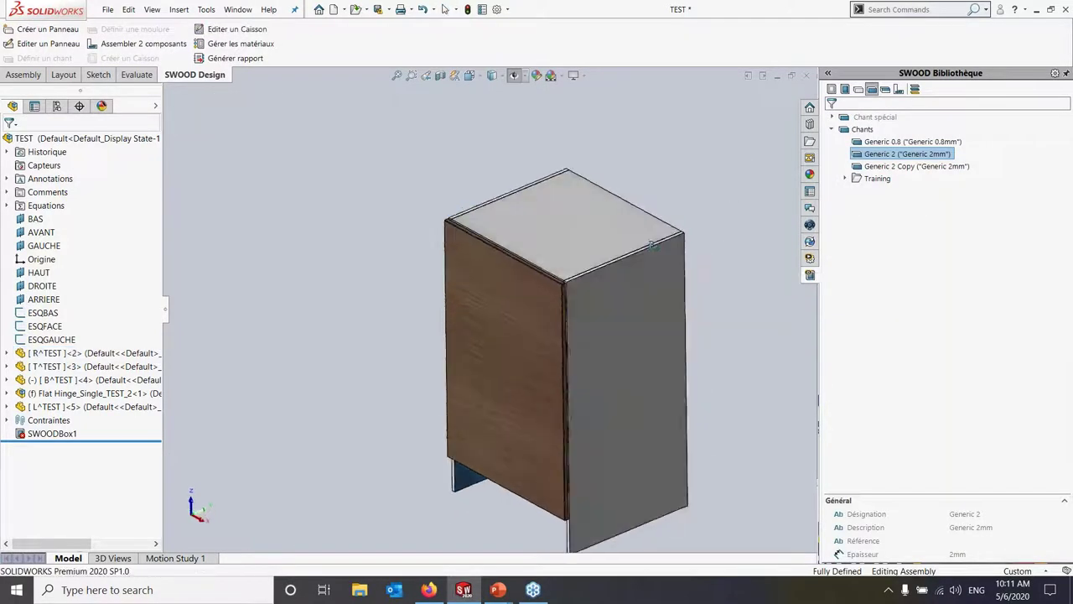
# - Apply the 2 mm Generic 2 edge band to the top panel's front edge
pyautogui.scroll(-3, 652, 244)
pyautogui.scroll(-2, 662, 264)
pyautogui.scroll(-1, 638, 273)
pyautogui.moveTo(862, 145); pyautogui.dragTo(471, 372)
pyautogui.scroll(-2, 514, 294)
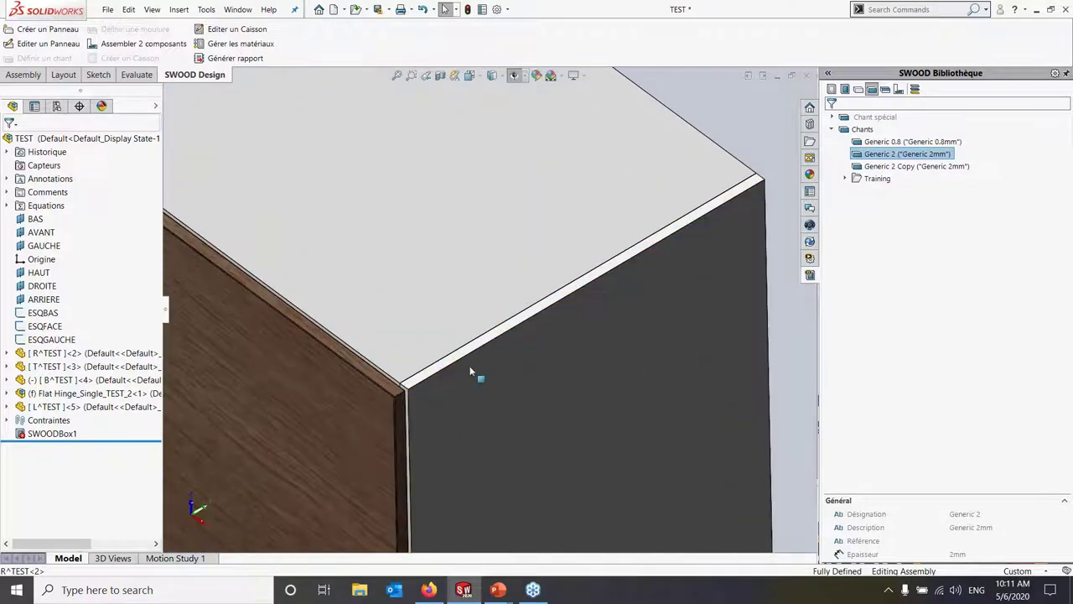
pyautogui.moveTo(471, 371)
pyautogui.mouseDown()
pyautogui.moveTo(671, 406)
pyautogui.moveTo(485, 327)
pyautogui.mouseUp()
pyautogui.scroll(2, 587, 378)
pyautogui.scroll(1, 469, 335)
pyautogui.scroll(-2, 469, 336)
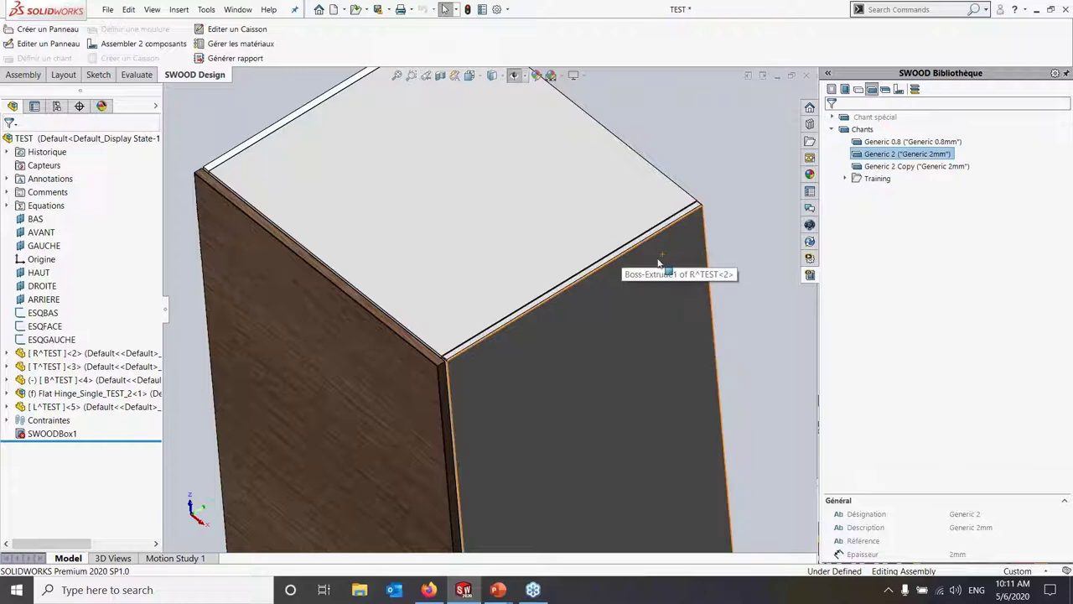
pyautogui.scroll(-3, 458, 352)
pyautogui.scroll(-2, 456, 358)
pyautogui.scroll(-2, 455, 358)
pyautogui.moveTo(896, 154); pyautogui.dragTo(381, 371)
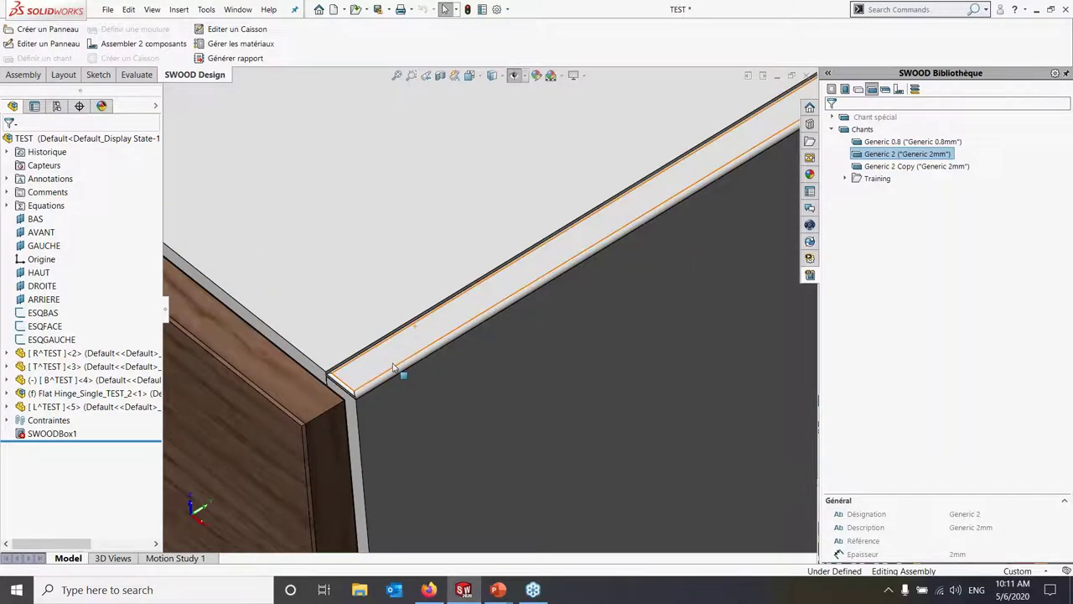
pyautogui.moveTo(685, 229)
pyautogui.mouseDown(button='middle')
pyautogui.moveTo(625, 215)
pyautogui.moveTo(587, 232)
pyautogui.moveTo(606, 252)
pyautogui.moveTo(609, 240)
pyautogui.moveTo(654, 263)
pyautogui.mouseUp(button='middle')
# - Edit the Generic 2 edge band, set Création du corps to Ajout, and save
pyautogui.rightClick(882, 158)
pyautogui.click(896, 166)
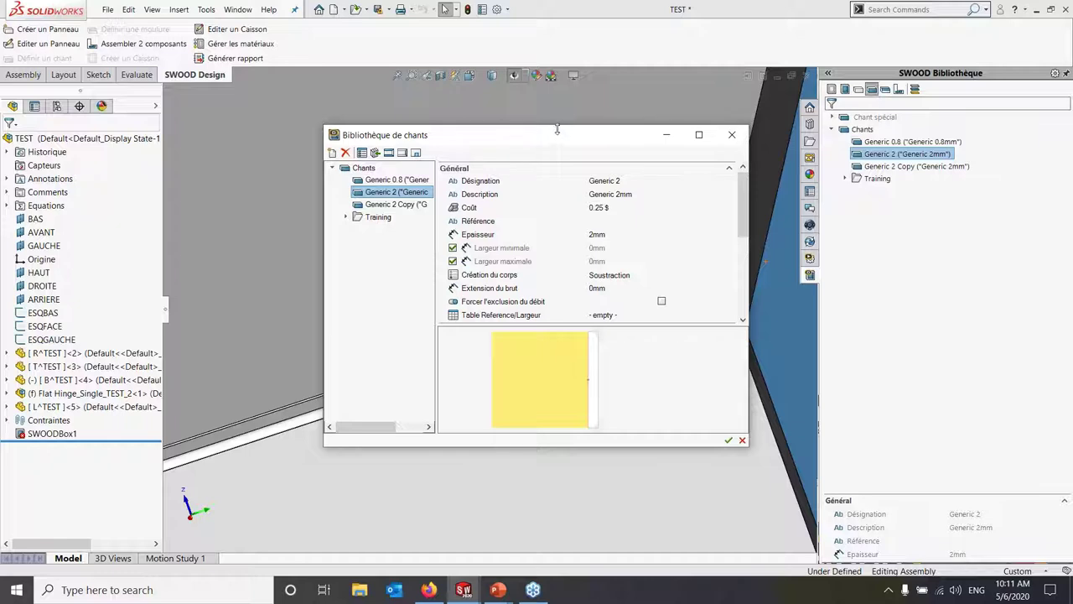
pyautogui.moveTo(557, 130); pyautogui.dragTo(825, 122)
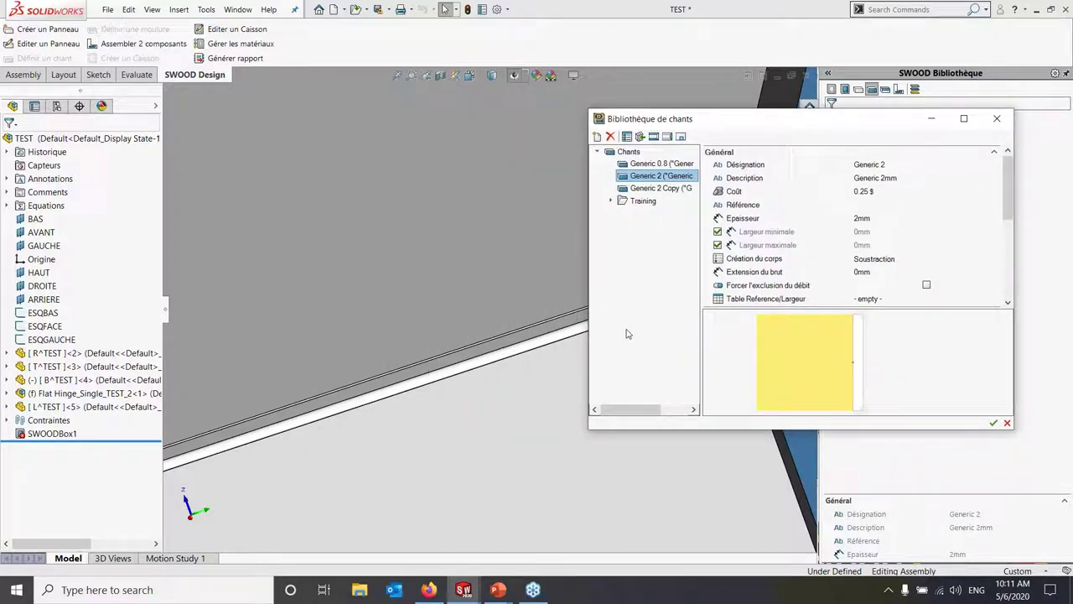
pyautogui.click(879, 261)
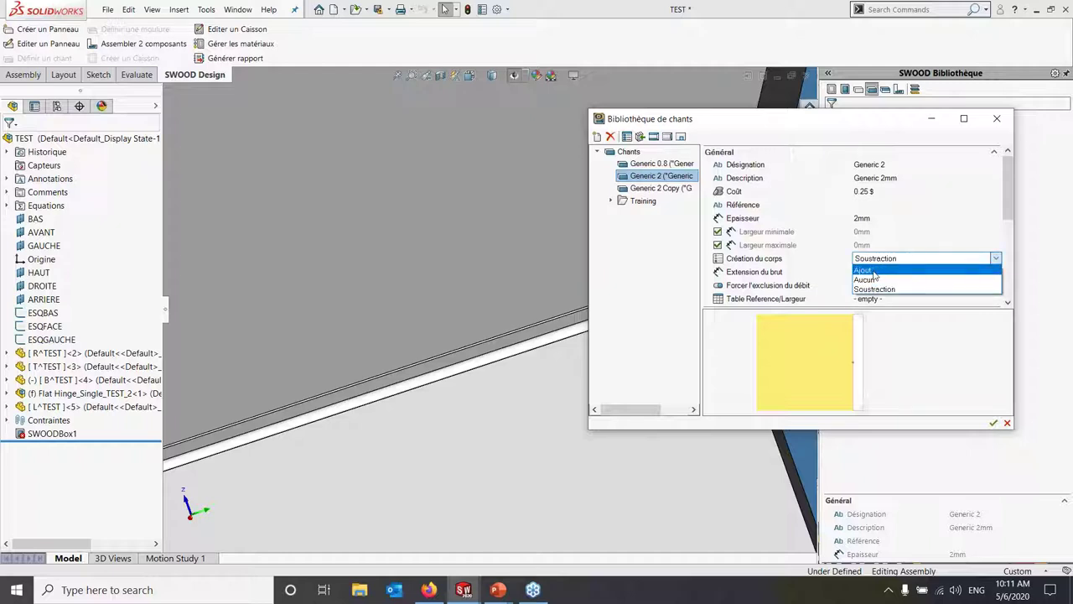
pyautogui.click(875, 274)
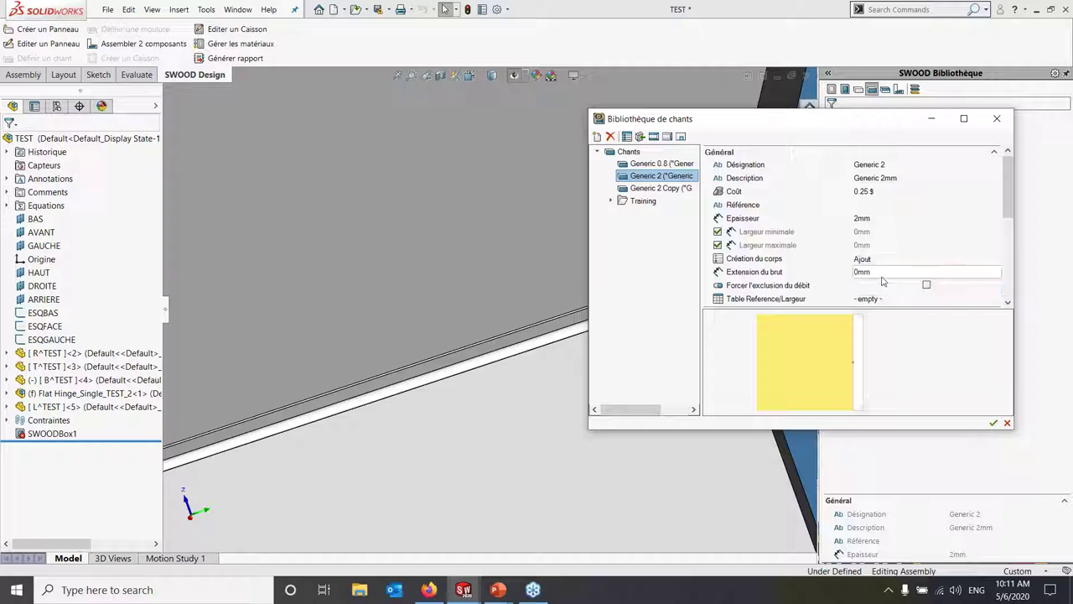
pyautogui.click(992, 425)
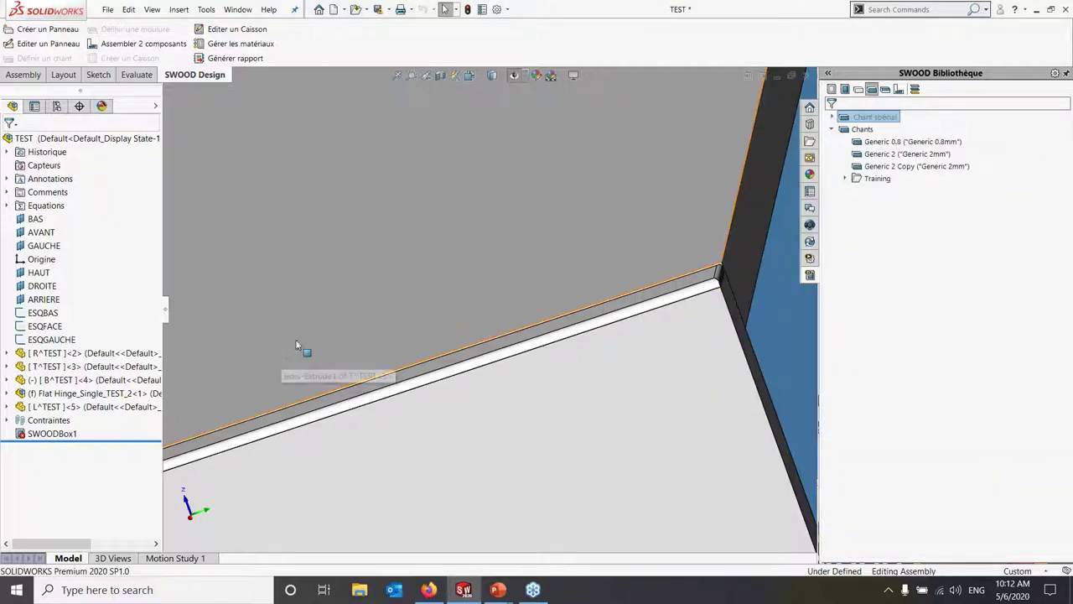
# - Apply Generic 2 to another top edge at a different cabinet corner
pyautogui.press('z')
pyautogui.press('z')
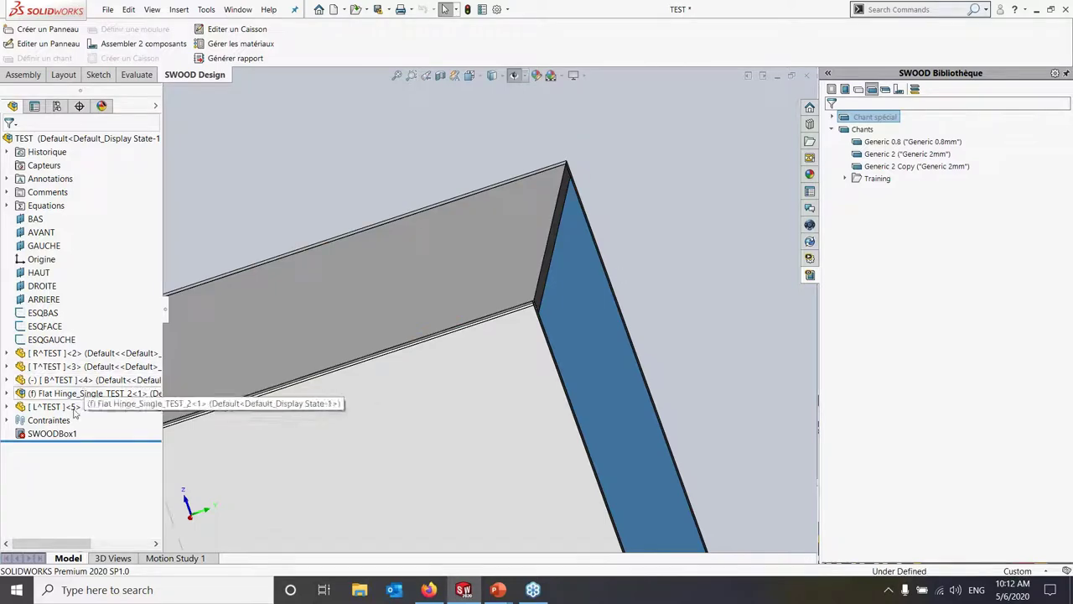
pyautogui.scroll(3, 615, 323)
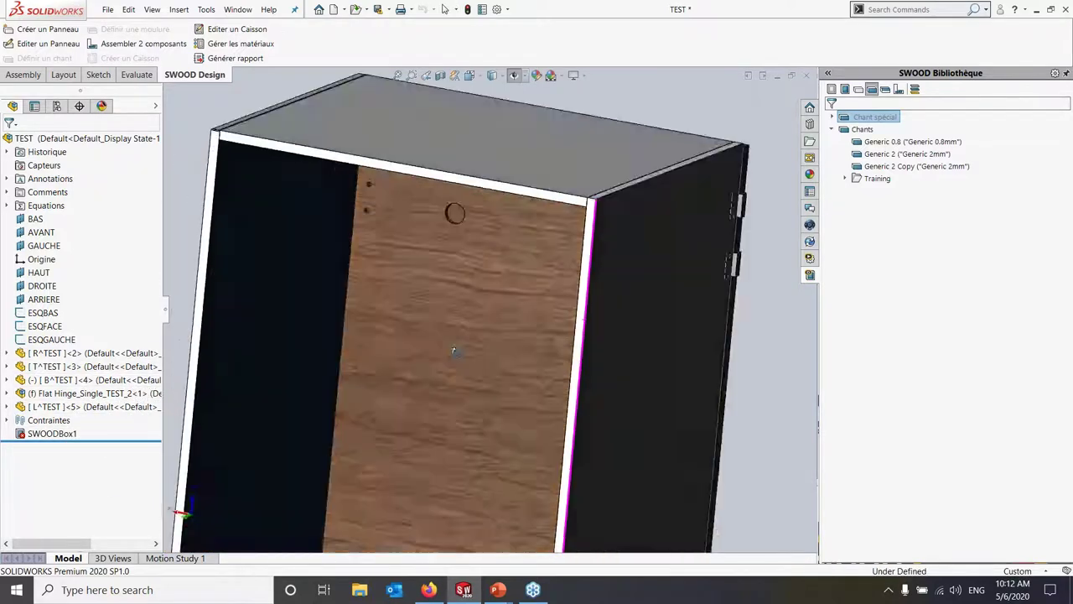
pyautogui.moveTo(616, 323); pyautogui.dragTo(626, 198, button='middle')
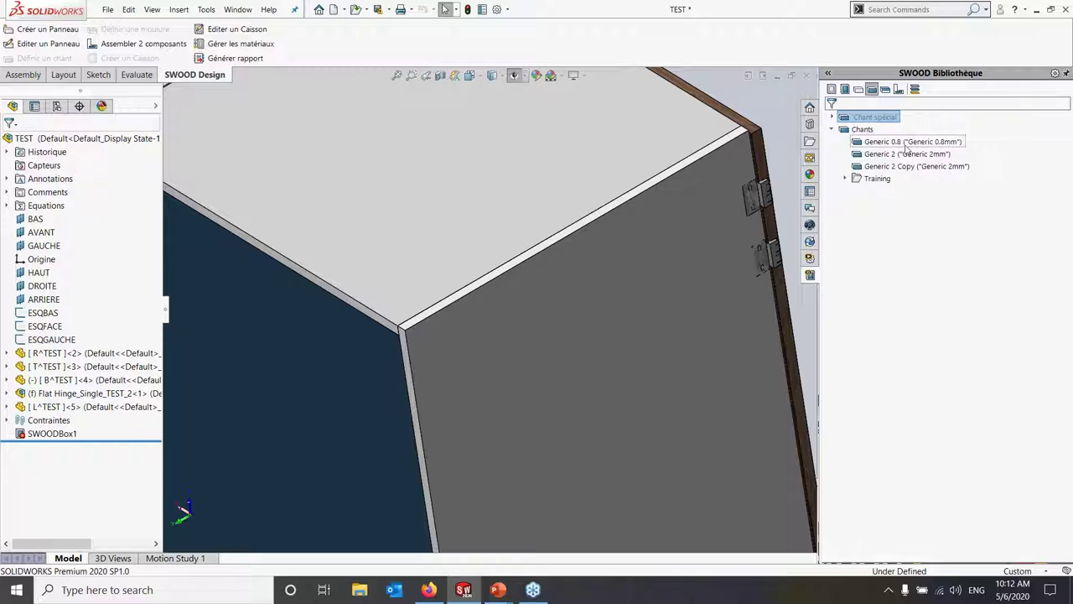
pyautogui.moveTo(907, 153); pyautogui.dragTo(681, 172)
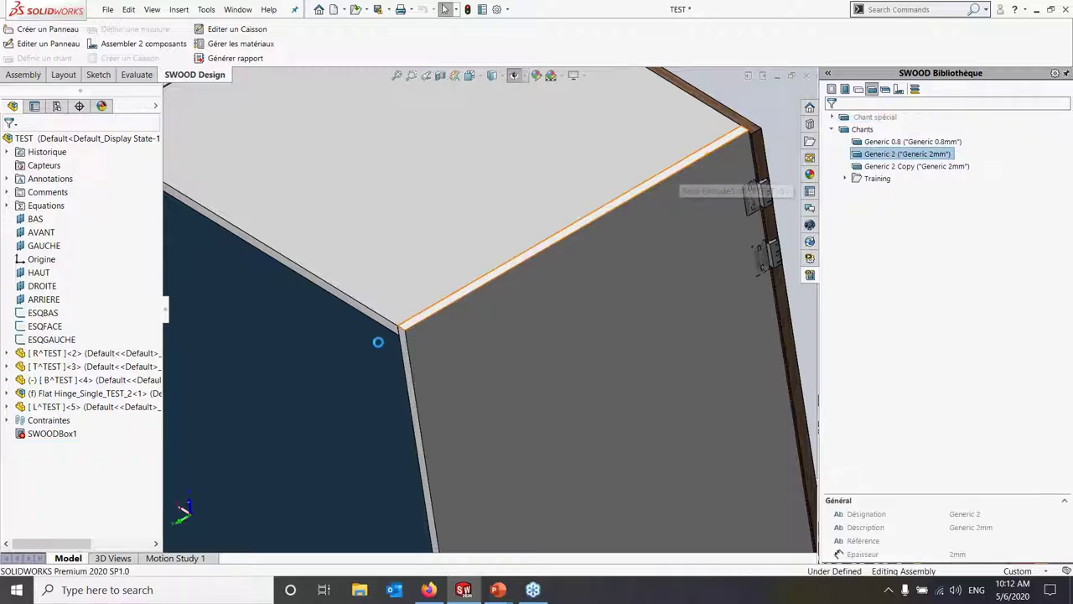
pyautogui.scroll(-2, 429, 315)
pyautogui.moveTo(430, 315)
pyautogui.mouseDown(button='middle')
pyautogui.moveTo(453, 240)
pyautogui.moveTo(453, 342)
pyautogui.moveTo(492, 330)
pyautogui.mouseUp(button='middle')
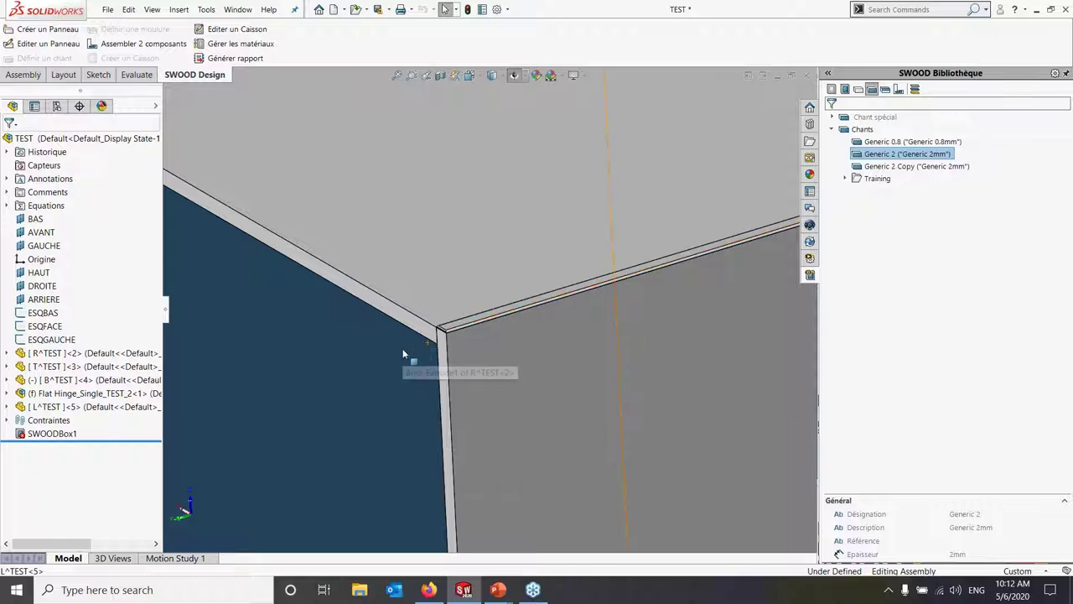
# - Zoom out and bring up the SWOOD DESIGN slide show in PowerPoint
pyautogui.scroll(2, 597, 283)
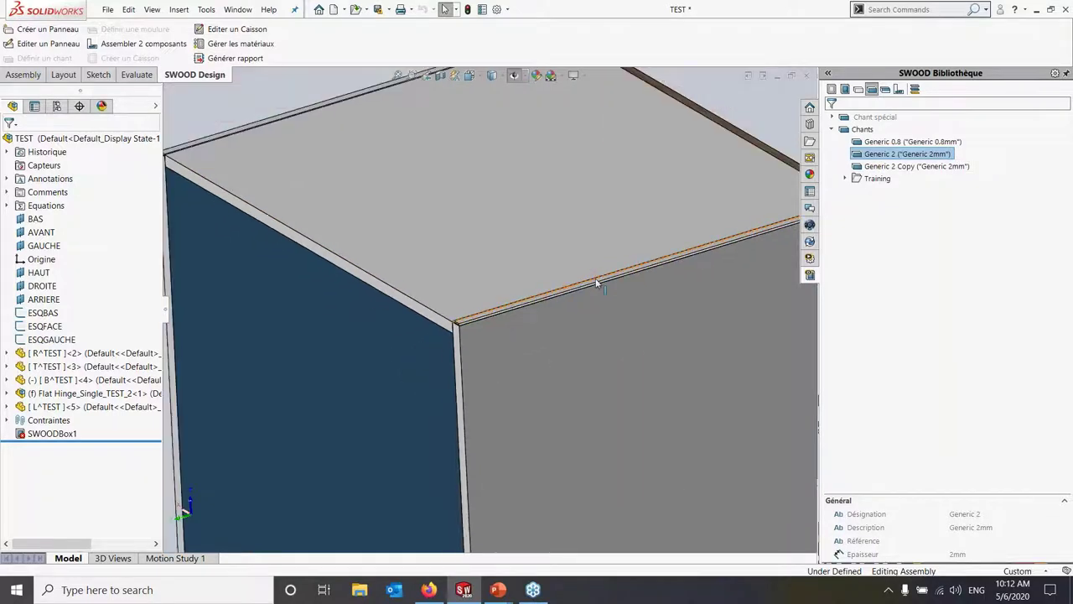
pyautogui.scroll(2, 597, 283)
pyautogui.scroll(1, 591, 287)
pyautogui.scroll(1, 583, 290)
pyautogui.scroll(1, 578, 294)
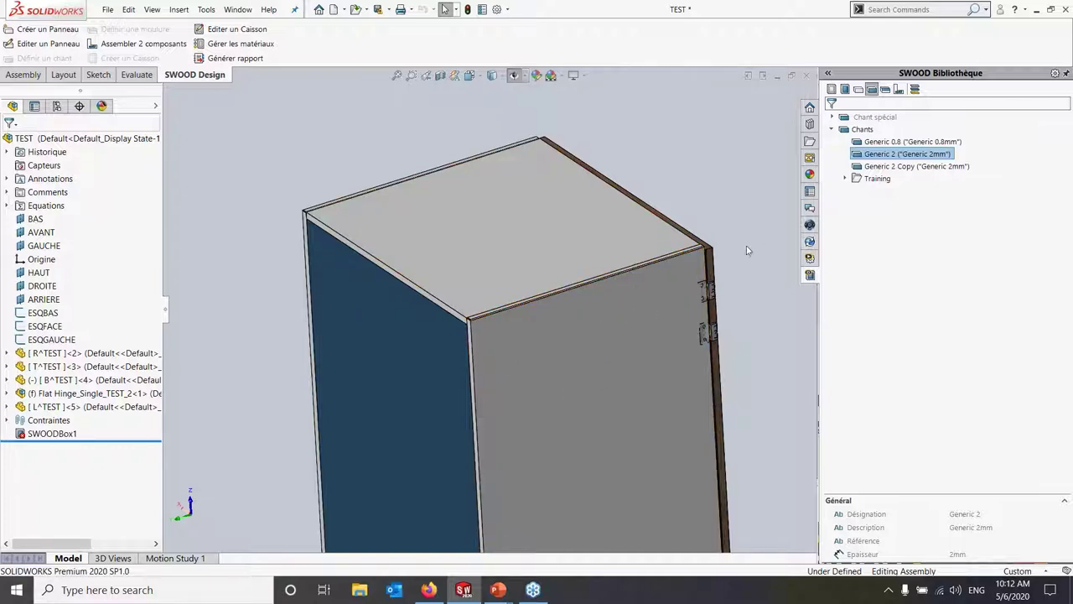
pyautogui.moveTo(498, 590)
pyautogui.click(580, 531)
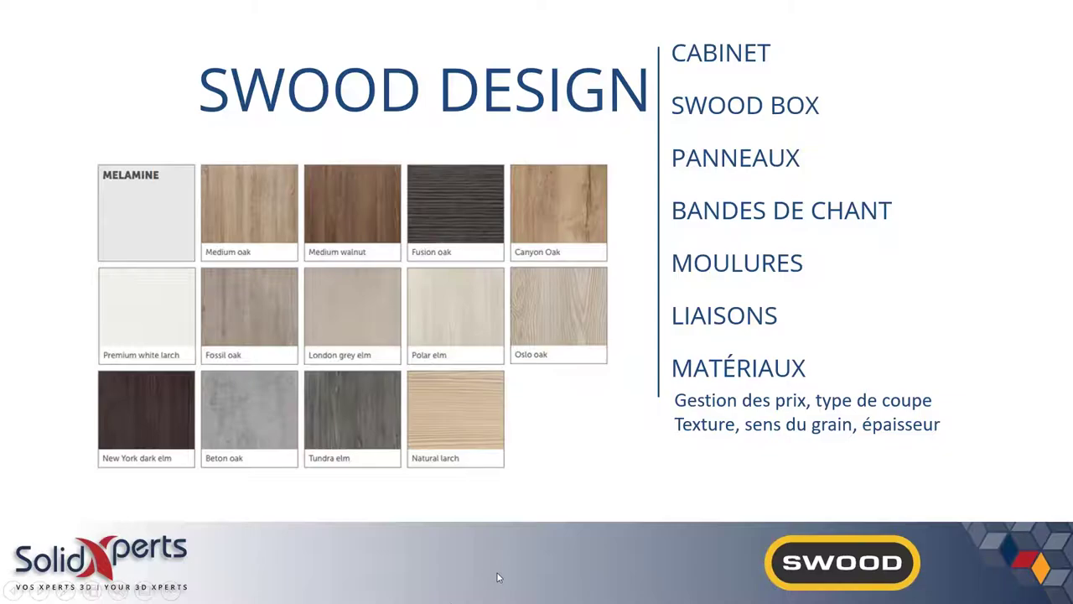
# - Switch from the PowerPoint slide show back to the edge-banded TEST cabinet in SOLIDWORKS
pyautogui.hotkey('alt', 'Tab')
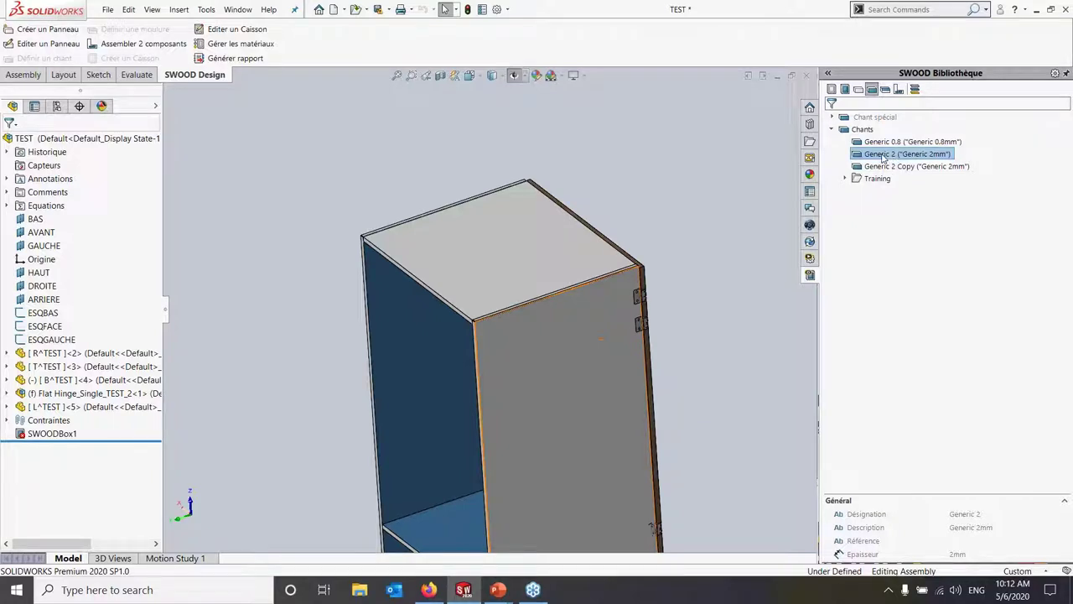
# - Band the top panel's edges with Generic 2 and tilt the view to look into the cabinet
pyautogui.moveTo(880, 159)
pyautogui.mouseDown()
pyautogui.moveTo(567, 290)
pyautogui.moveTo(608, 270)
pyautogui.mouseUp()
pyautogui.click(897, 90)
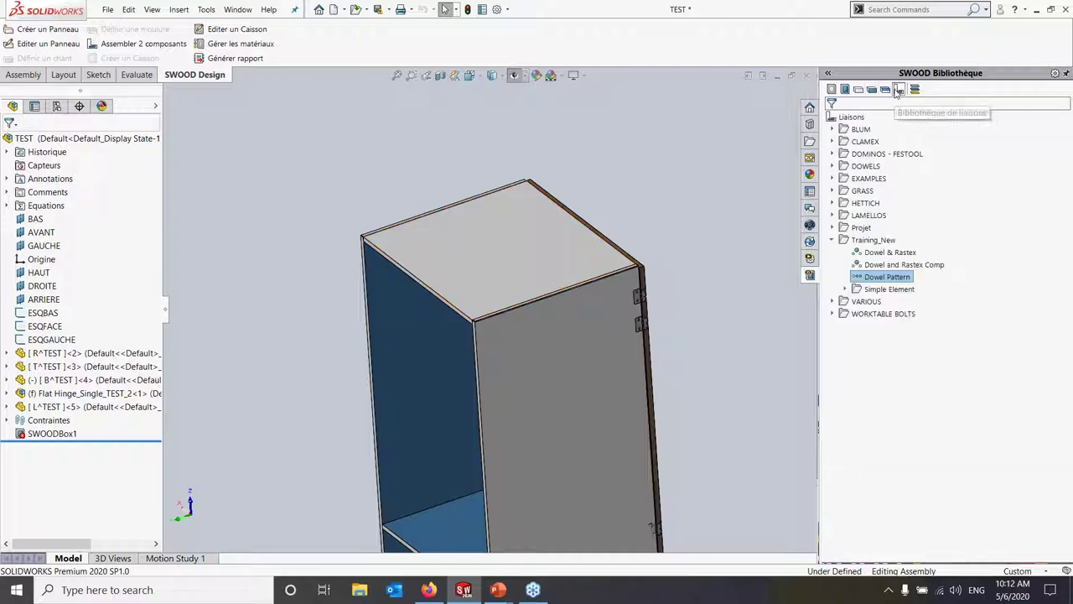
pyautogui.moveTo(778, 313)
pyautogui.mouseDown(button='middle')
pyautogui.moveTo(513, 252)
pyautogui.moveTo(489, 294)
pyautogui.moveTo(633, 318)
pyautogui.moveTo(628, 268)
pyautogui.moveTo(541, 316)
pyautogui.mouseUp(button='middle')
pyautogui.scroll(-2, 540, 316)
pyautogui.moveTo(498, 362)
pyautogui.mouseDown(button='middle')
pyautogui.moveTo(499, 302)
pyautogui.moveTo(549, 322)
pyautogui.mouseUp(button='middle')
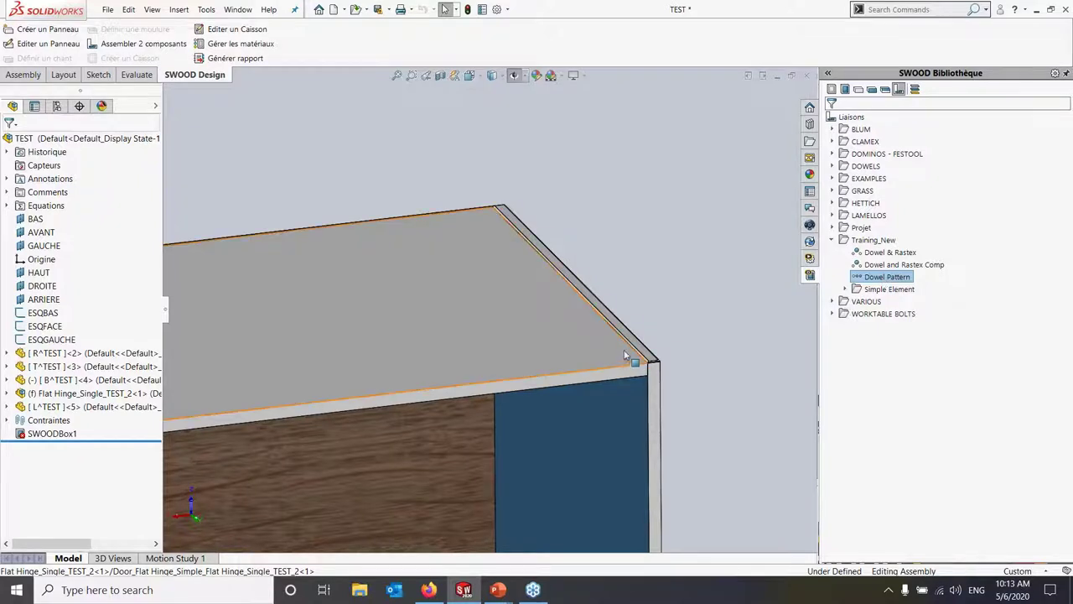
pyautogui.scroll(3, 584, 469)
pyautogui.scroll(-2, 584, 469)
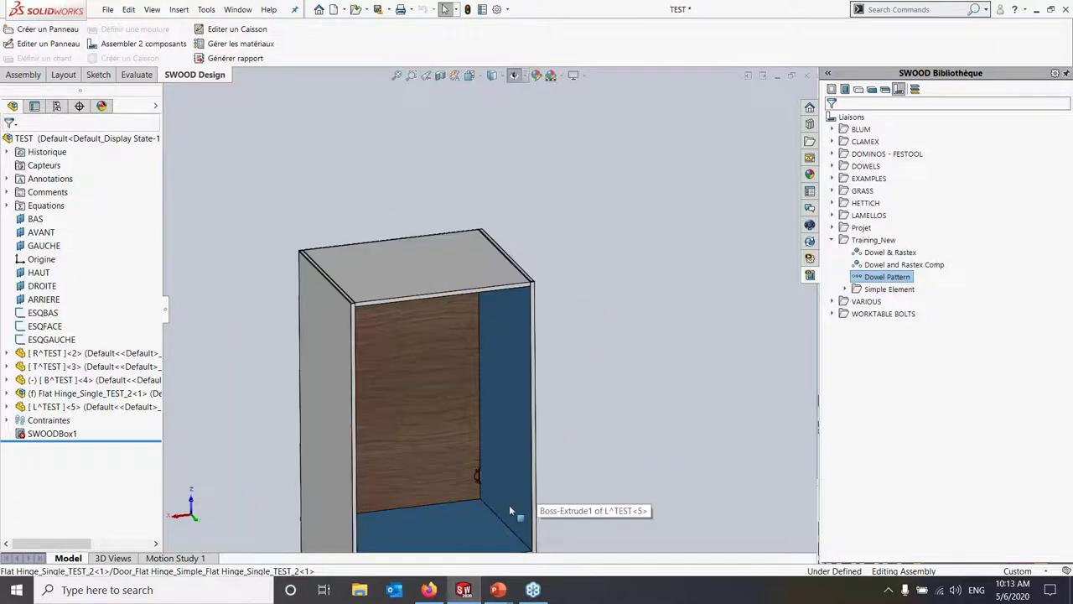
pyautogui.scroll(-3, 509, 504)
pyautogui.scroll(4, 457, 476)
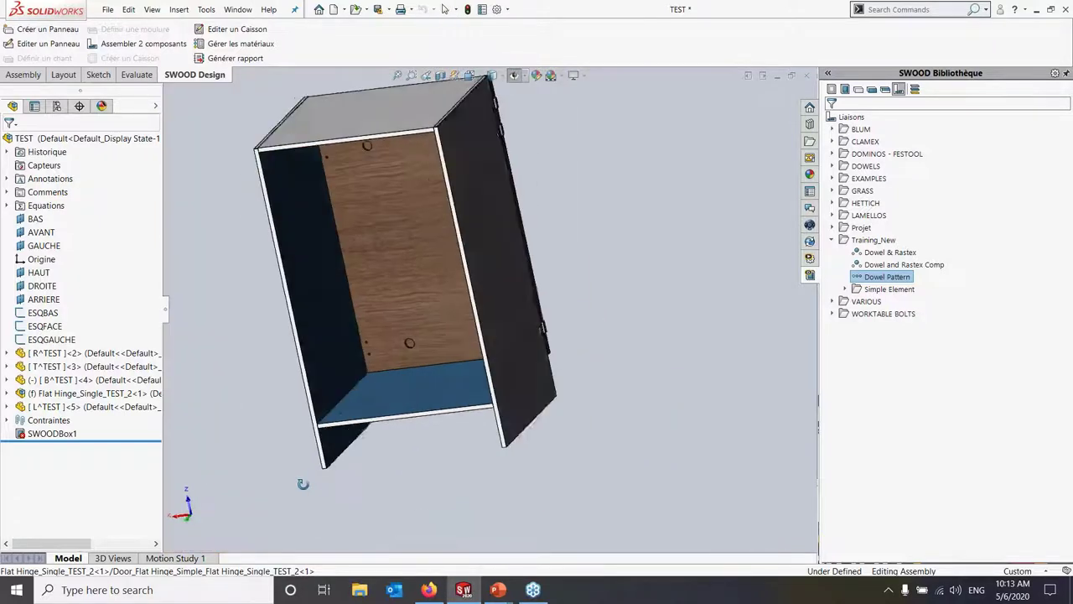
pyautogui.scroll(-2, 342, 359)
pyautogui.scroll(3, 342, 391)
pyautogui.scroll(-1, 436, 238)
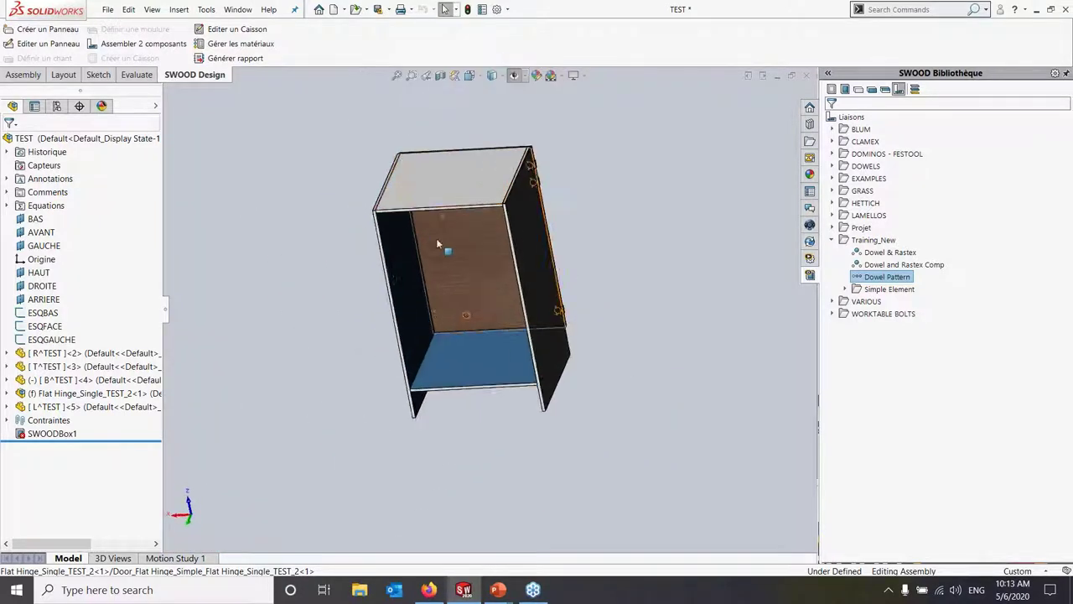
pyautogui.scroll(-2, 475, 298)
pyautogui.scroll(-2, 551, 381)
pyautogui.moveTo(547, 325); pyautogui.dragTo(553, 369, button='middle')
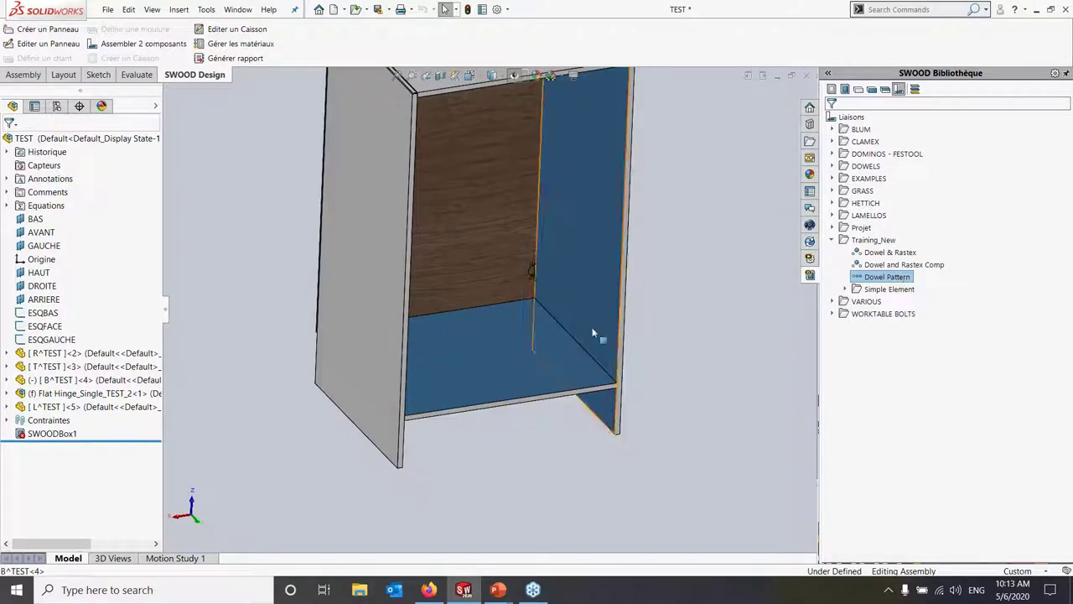
# - Drop a Dowel Pattern on the bottom-to-side joint, make the side panel transparent, and confirm
pyautogui.moveTo(870, 281); pyautogui.dragTo(575, 340)
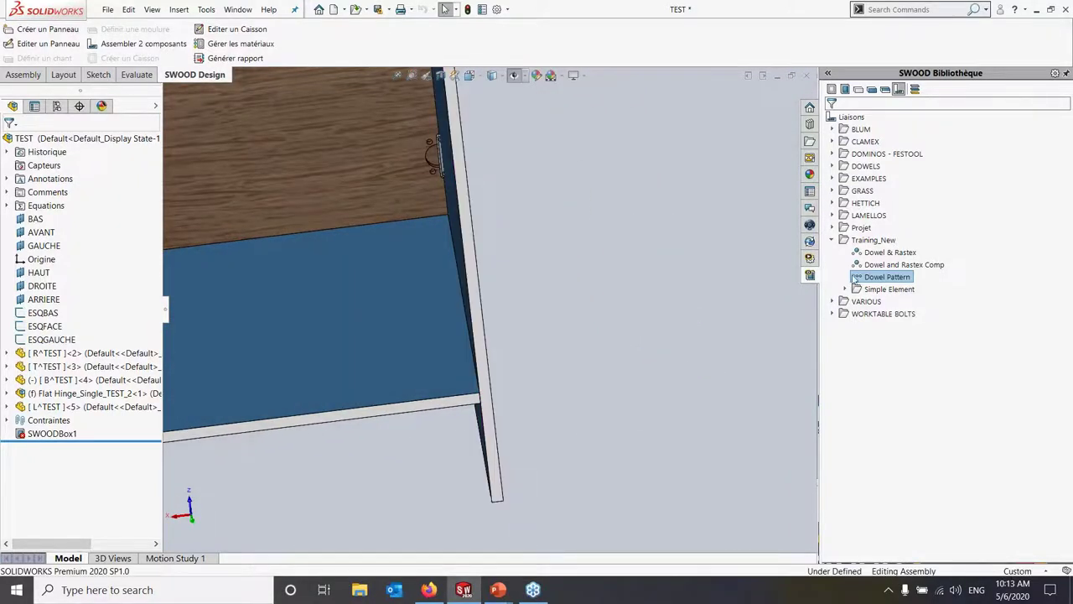
pyautogui.moveTo(860, 282); pyautogui.dragTo(410, 359)
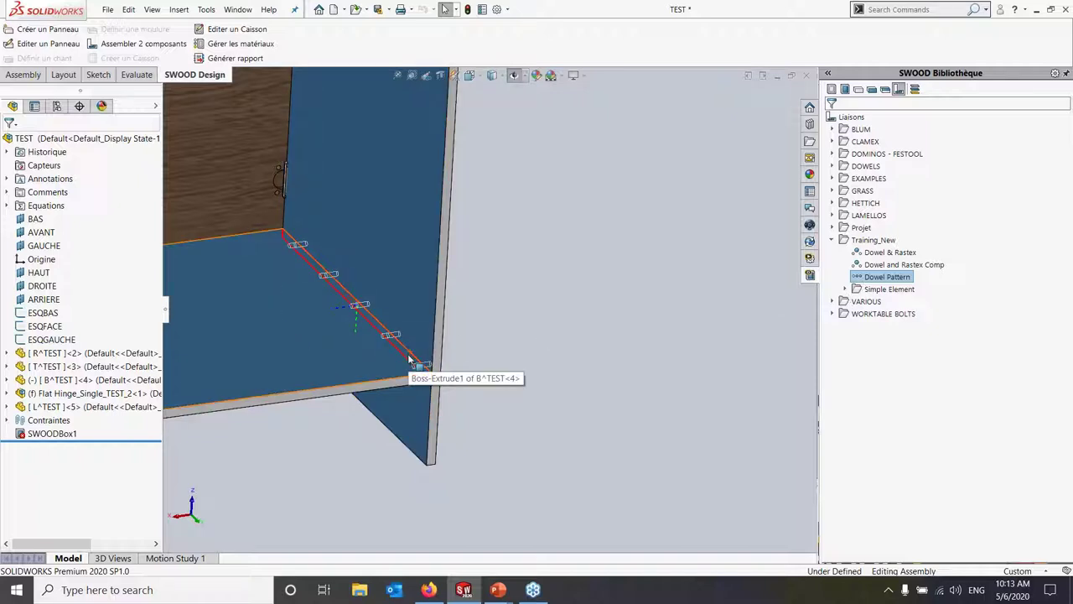
pyautogui.moveTo(411, 359); pyautogui.dragTo(416, 366)
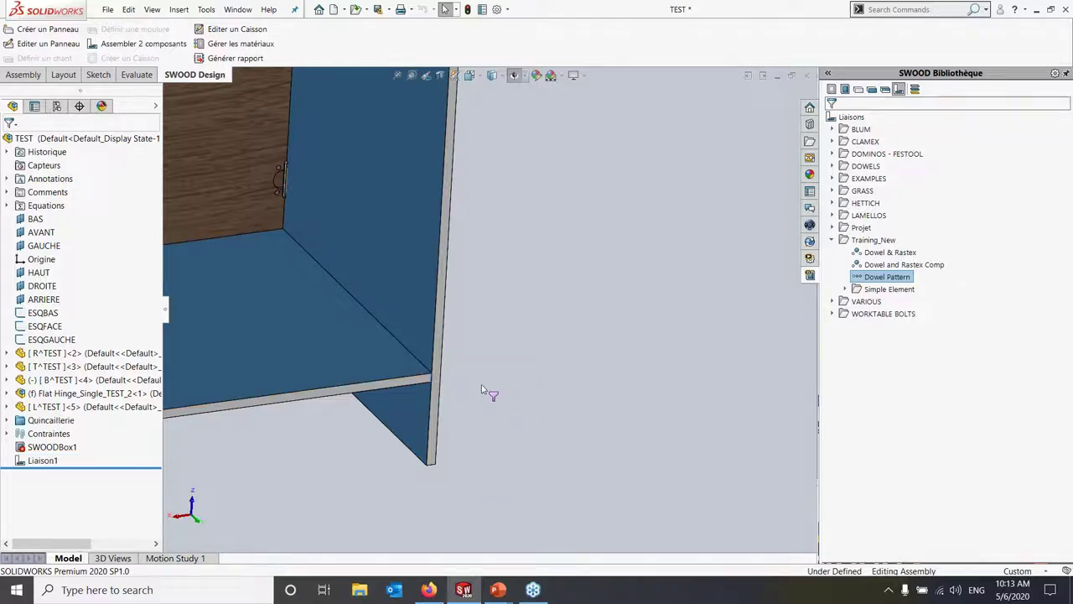
pyautogui.moveTo(481, 389); pyautogui.dragTo(520, 353, button='middle')
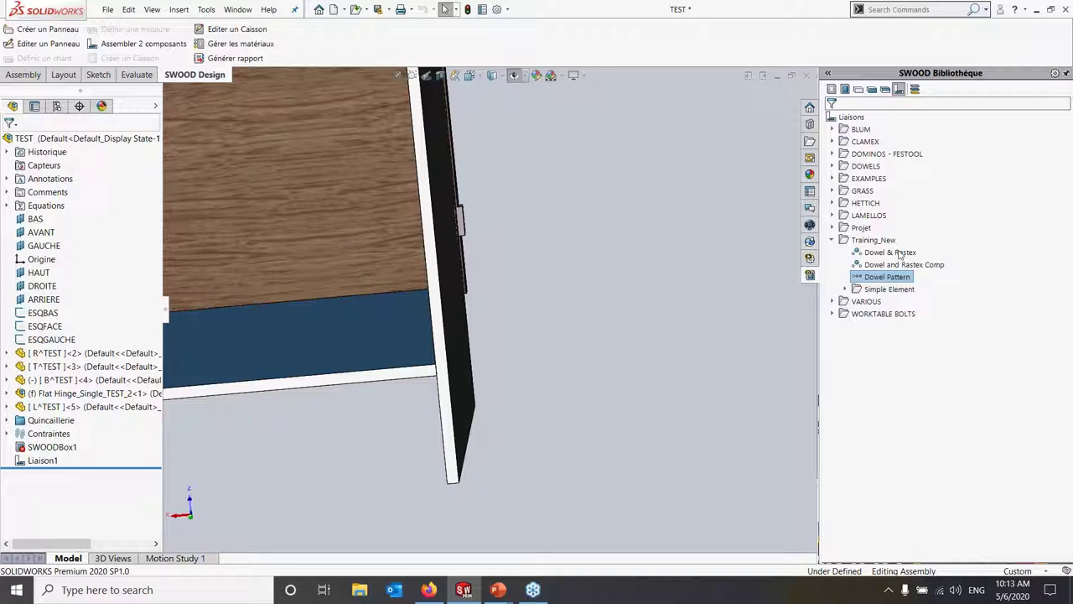
pyautogui.moveTo(582, 344)
pyautogui.mouseDown(button='middle')
pyautogui.moveTo(510, 407)
pyautogui.moveTo(511, 280)
pyautogui.mouseUp(button='middle')
pyautogui.click(537, 269)
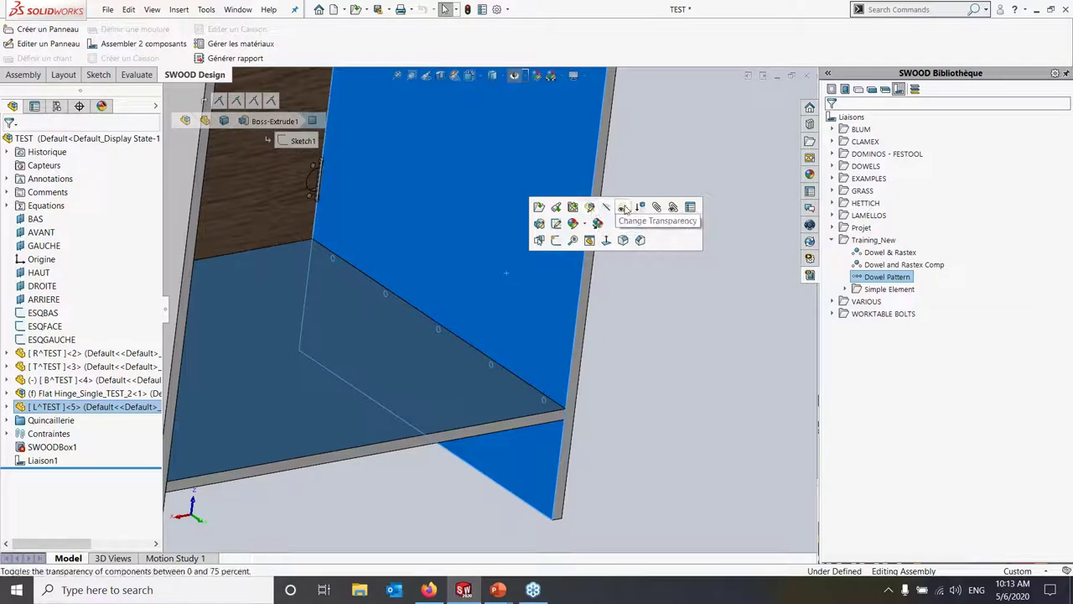
pyautogui.click(624, 209)
pyautogui.moveTo(652, 299)
pyautogui.mouseDown(button='middle')
pyautogui.moveTo(539, 419)
pyautogui.moveTo(577, 315)
pyautogui.moveTo(545, 449)
pyautogui.mouseUp(button='middle')
pyautogui.scroll(-5, 545, 449)
pyautogui.click(545, 449)
# - Orbit and zoom around the cabinet to inspect the five new dowels and their holes
pyautogui.moveTo(618, 438)
pyautogui.mouseDown(button='middle')
pyautogui.moveTo(521, 386)
pyautogui.moveTo(536, 403)
pyautogui.mouseUp(button='middle')
pyautogui.scroll(-4, 525, 383)
pyautogui.moveTo(523, 363)
pyautogui.mouseDown(button='middle')
pyautogui.moveTo(503, 342)
pyautogui.moveTo(597, 385)
pyautogui.mouseUp(button='middle')
pyautogui.scroll(3, 522, 359)
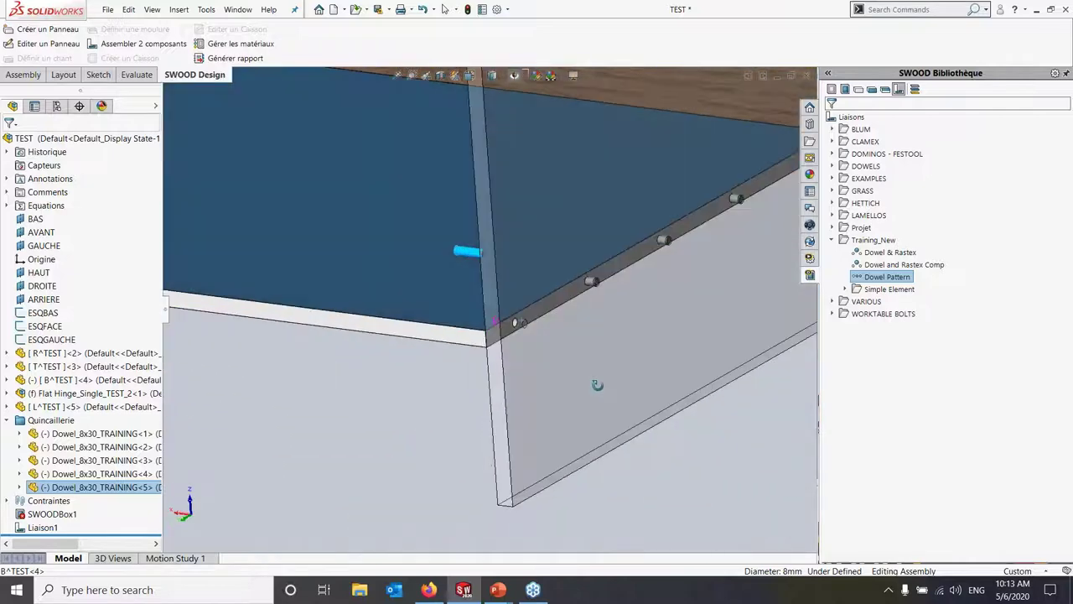
pyautogui.scroll(3, 597, 385)
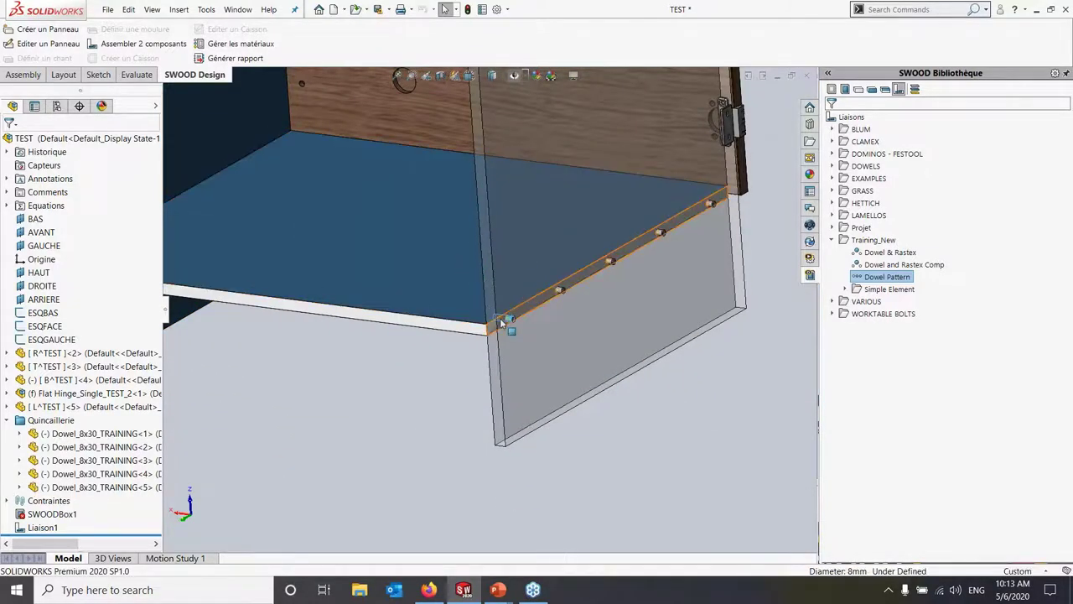
pyautogui.scroll(-3, 507, 321)
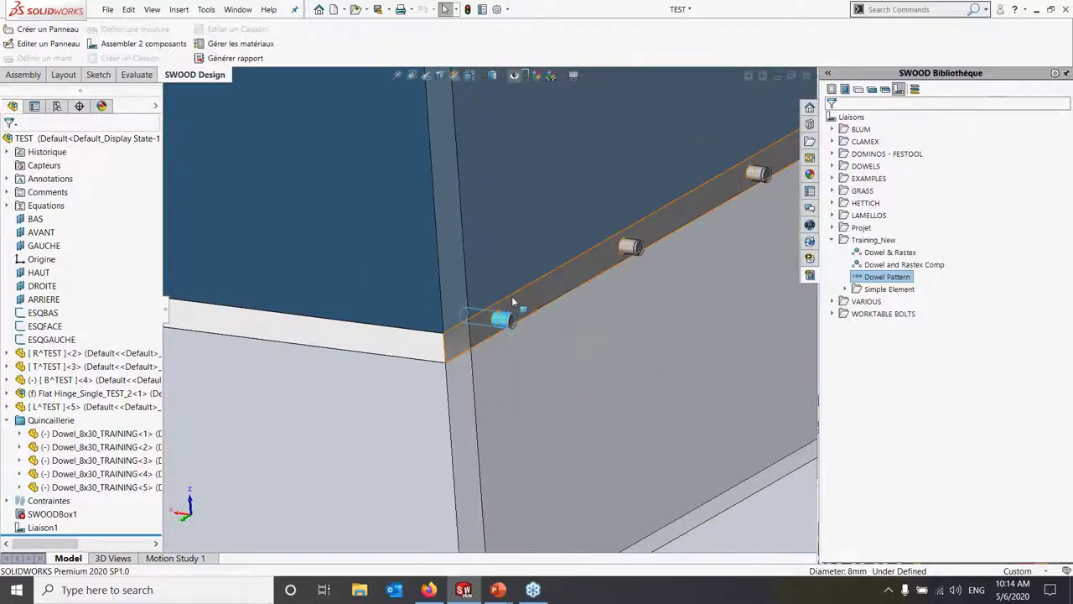
pyautogui.scroll(5, 506, 309)
pyautogui.moveTo(503, 310)
pyautogui.mouseDown(button='middle')
pyautogui.moveTo(598, 221)
pyautogui.moveTo(614, 293)
pyautogui.mouseUp(button='middle')
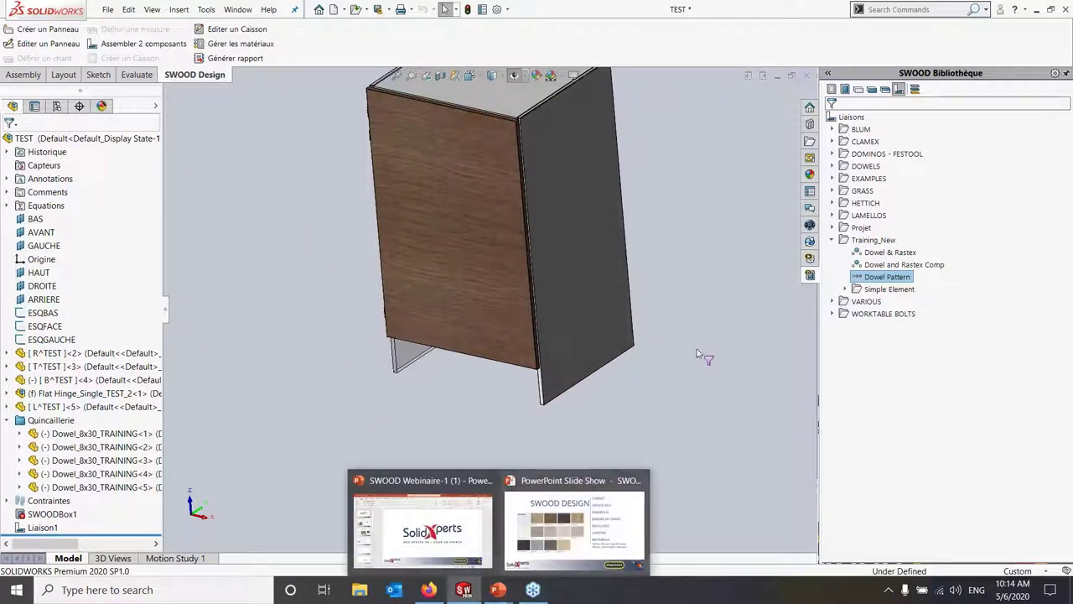
pyautogui.moveTo(613, 187); pyautogui.dragTo(515, 232, button='middle')
pyautogui.scroll(-3, 503, 131)
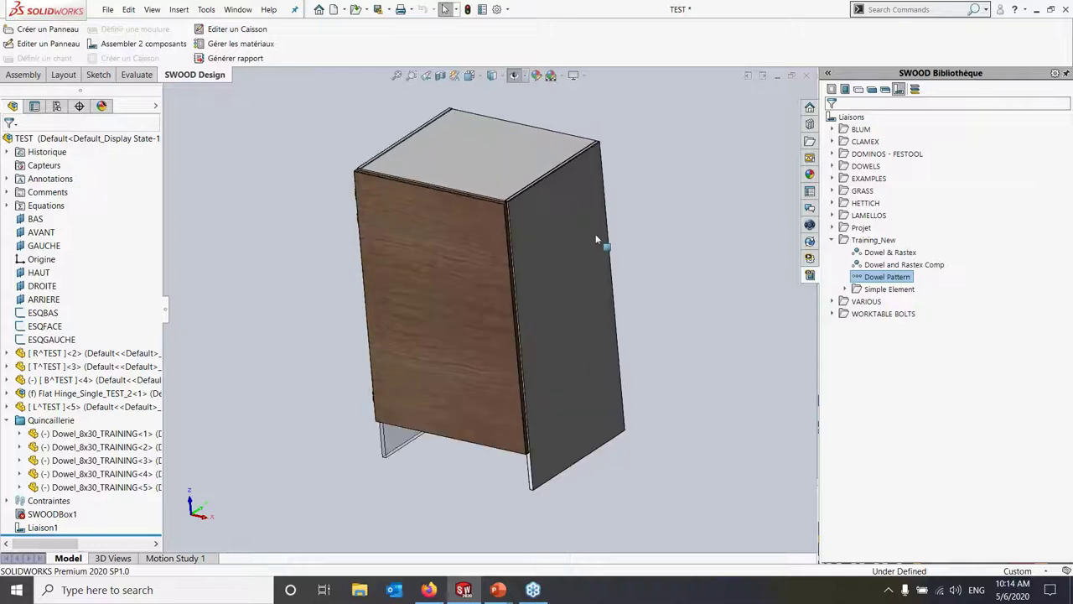
# - Switch the SWOOD library to Matériaux and drag GENERIC LAMINATE 0.8 onto the right side panel
pyautogui.click(916, 89)
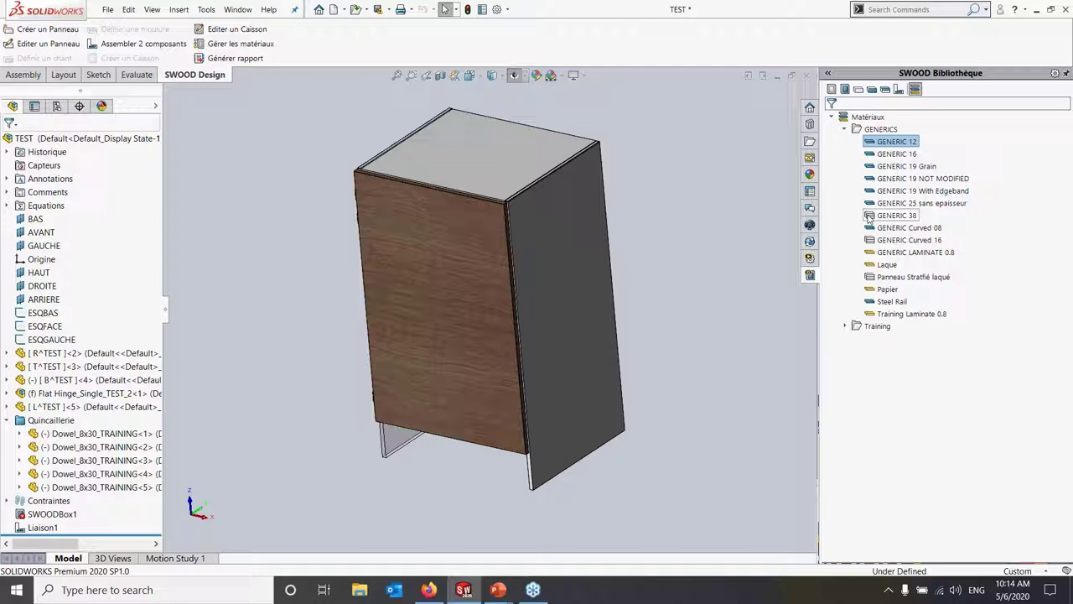
pyautogui.click(872, 252)
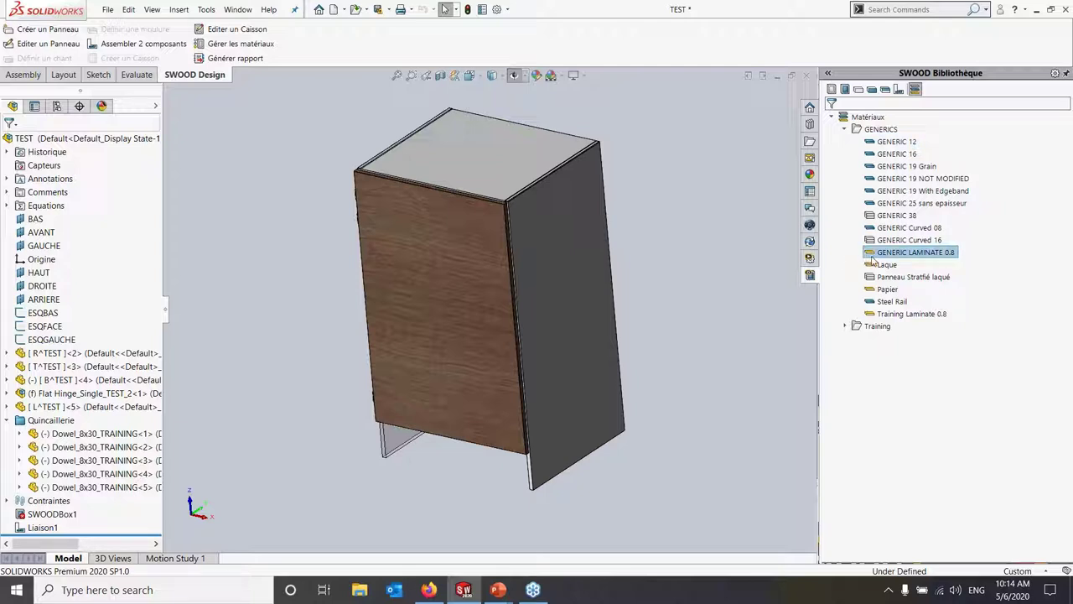
pyautogui.moveTo(870, 262); pyautogui.dragTo(602, 201)
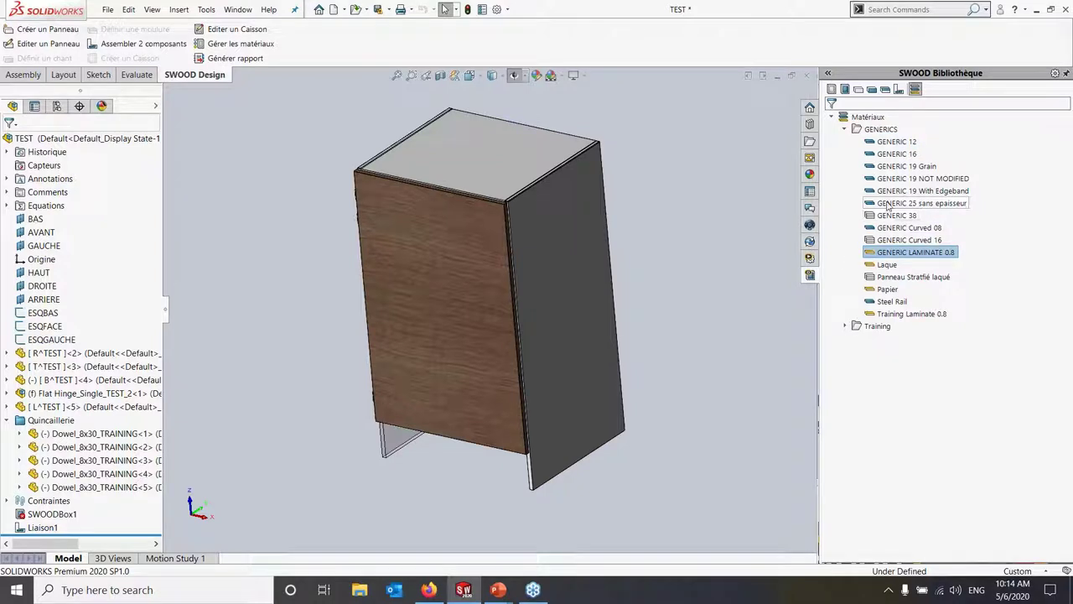
pyautogui.scroll(-5, 553, 214)
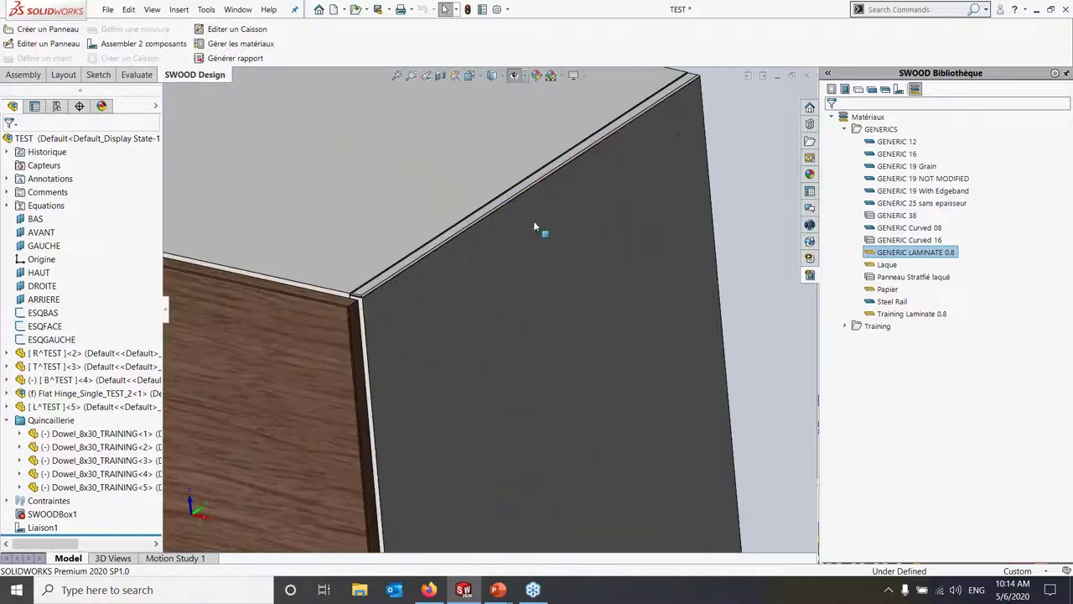
pyautogui.scroll(-3, 380, 301)
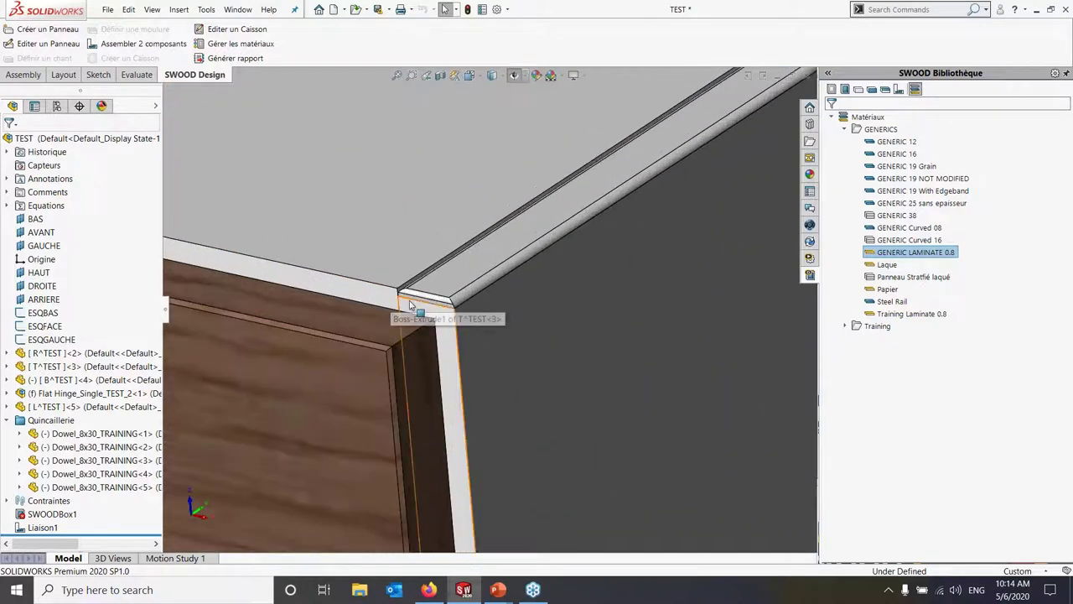
# - Select and deselect the right side panel's edge faces and a corner vertex
pyautogui.click(419, 306)
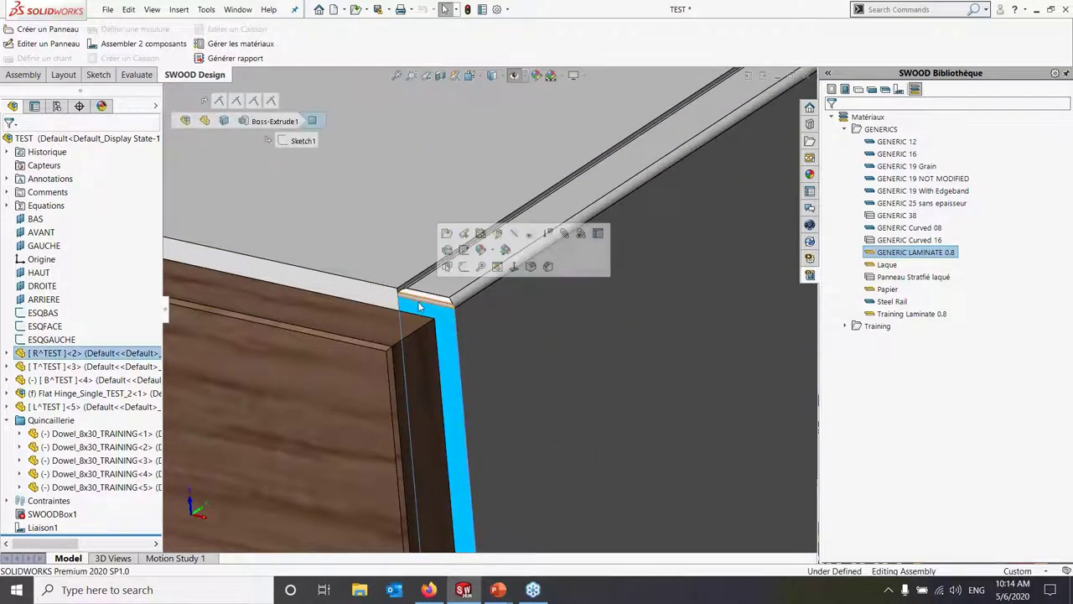
pyautogui.scroll(2, 500, 386)
pyautogui.scroll(5, 528, 469)
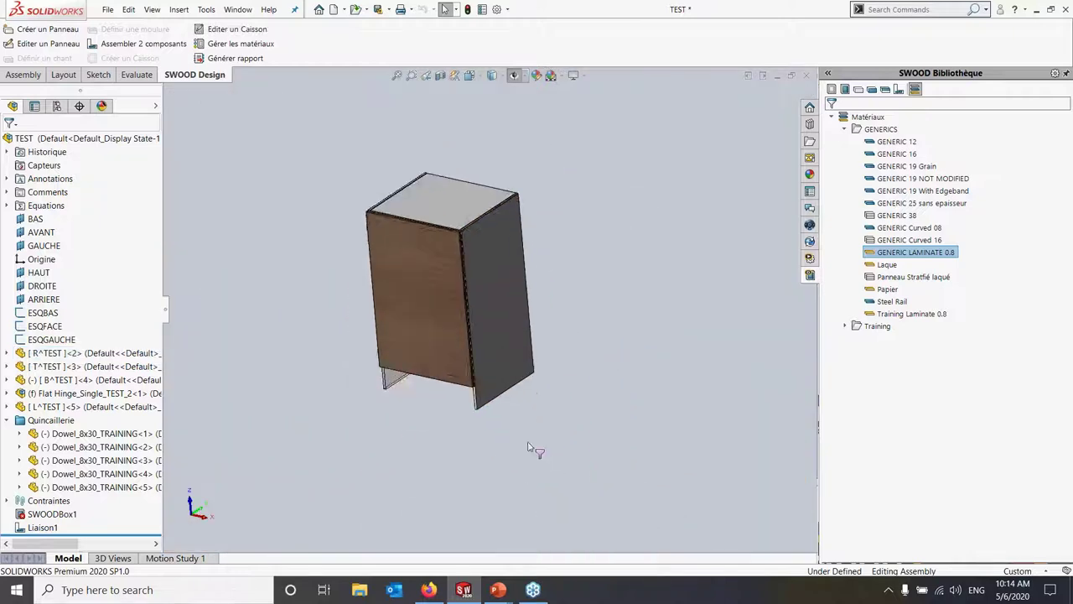
pyautogui.scroll(-5, 528, 447)
pyautogui.click(561, 419)
pyautogui.click(565, 431)
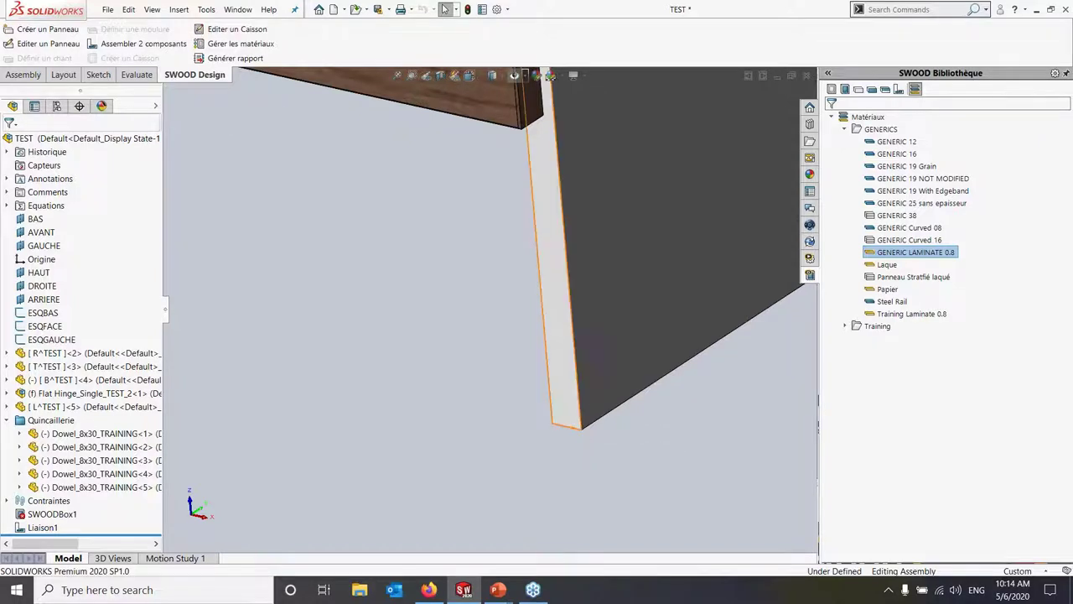
pyautogui.click(573, 431)
pyautogui.click(575, 438)
pyautogui.click(573, 430)
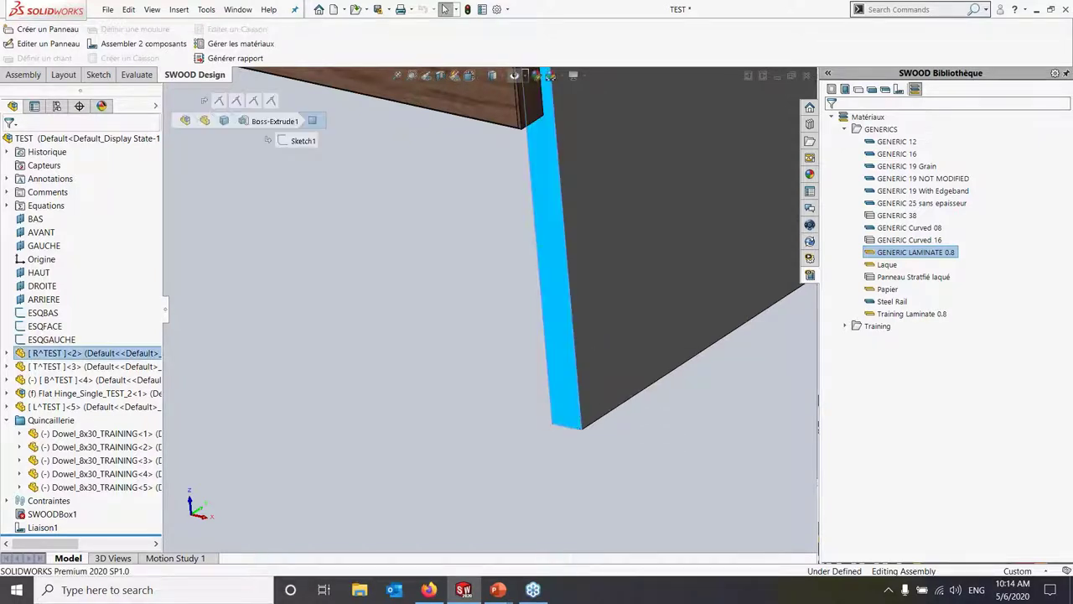
pyautogui.click(575, 434)
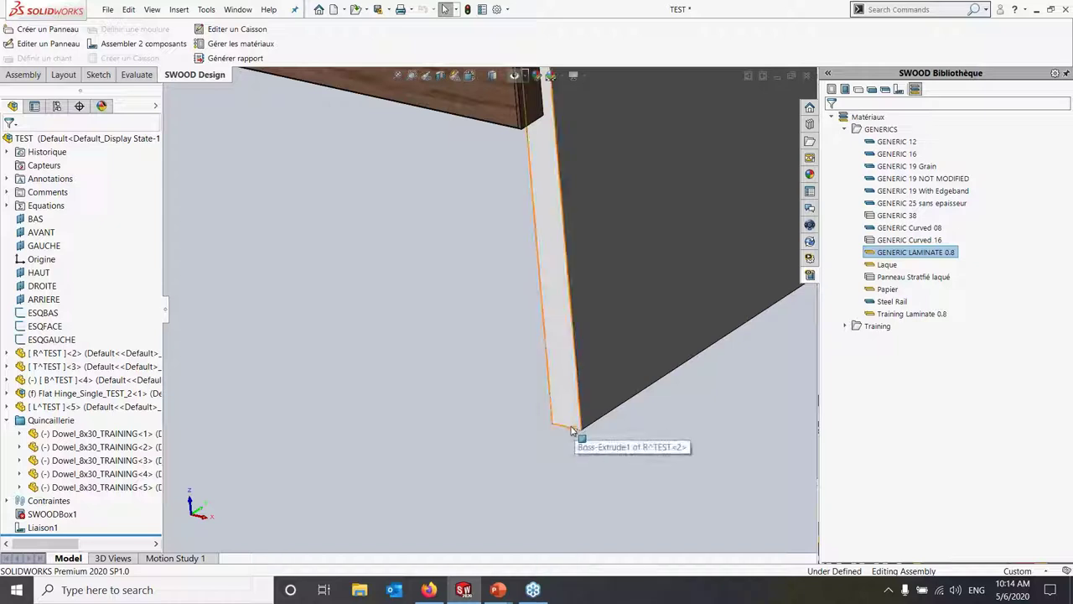
pyautogui.click(581, 430)
pyautogui.click(571, 415)
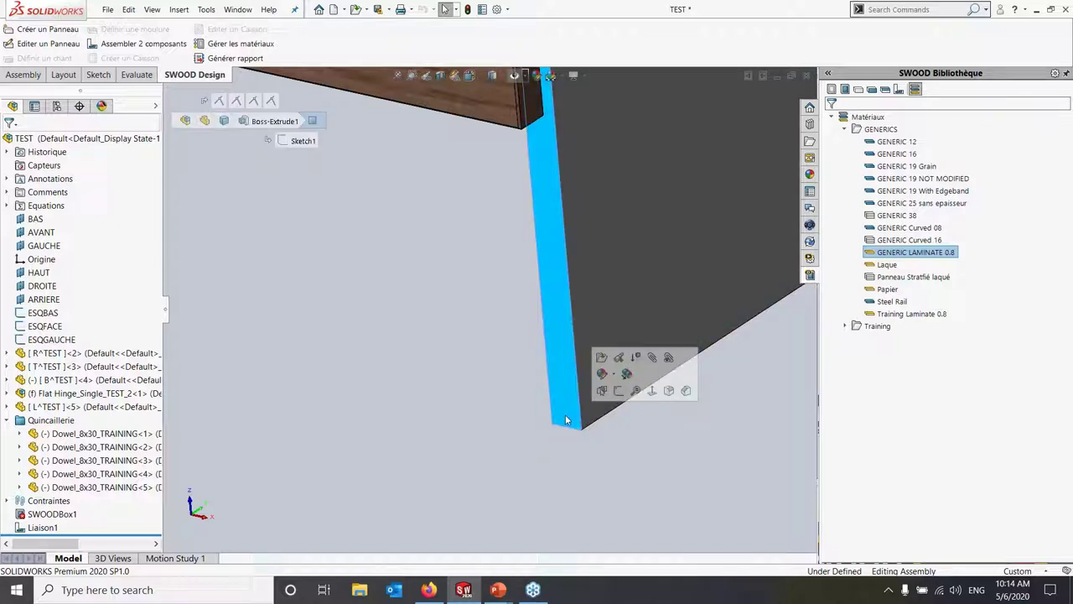
# - Expand the right panel's feature list, then show and clear its Top plane
pyautogui.click(8, 355)
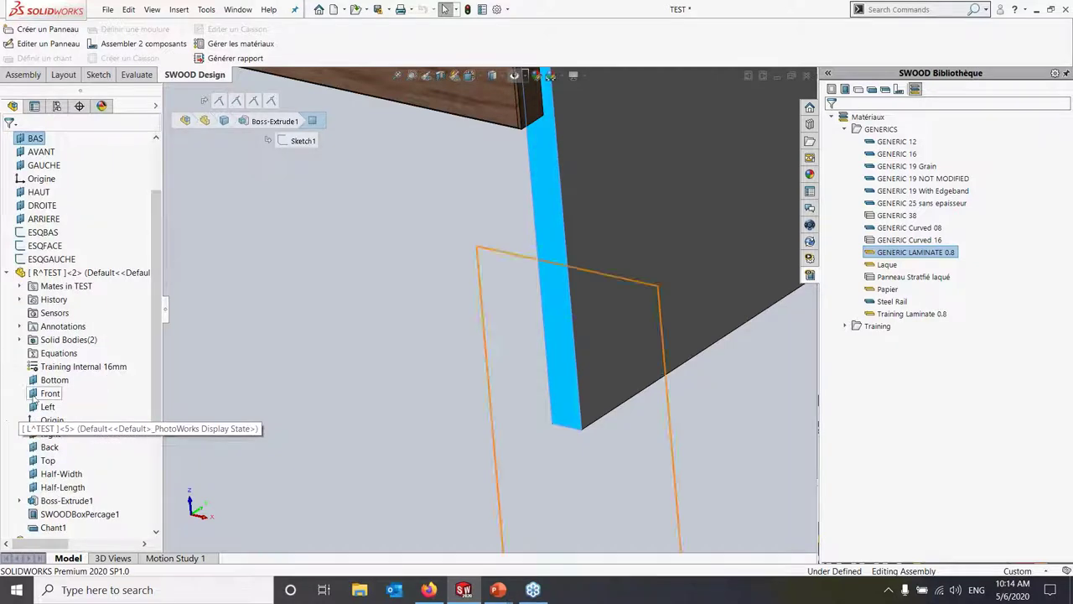
pyautogui.click(47, 461)
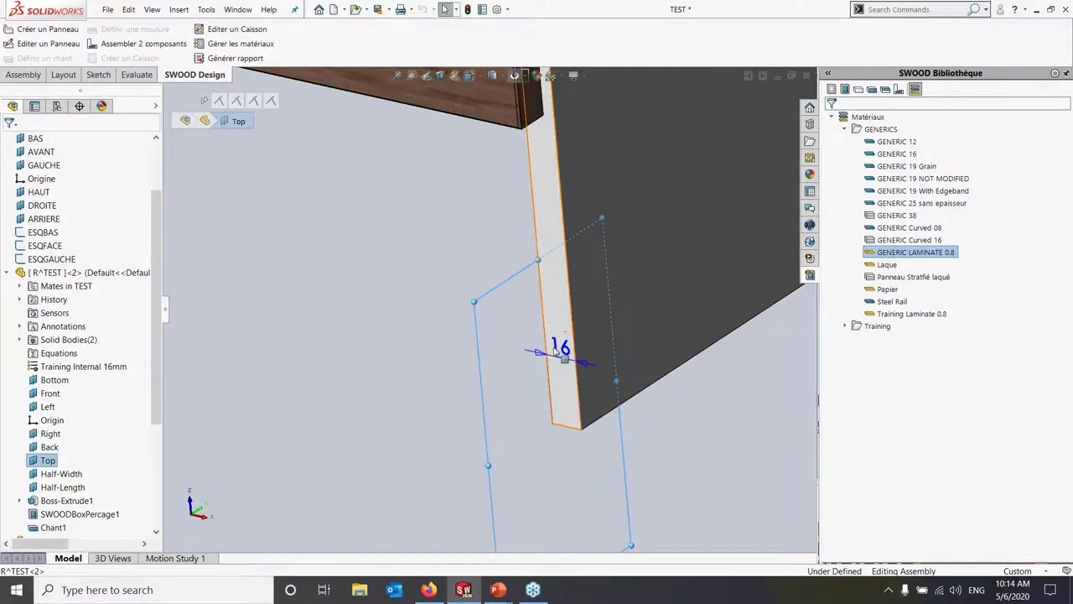
pyautogui.click(682, 450)
pyautogui.scroll(5, 644, 321)
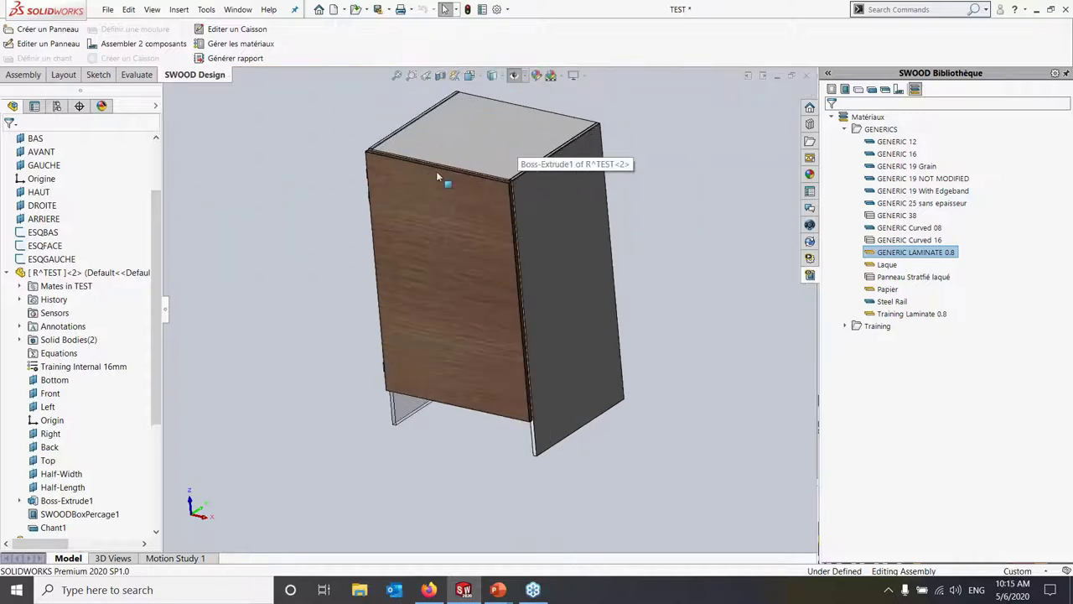
# - Apply GENERIC 12 to the panel at the TEST assembly level and collapse the tree
pyautogui.scroll(-2, 436, 171)
pyautogui.click(912, 144)
pyautogui.moveTo(910, 144); pyautogui.dragTo(518, 132)
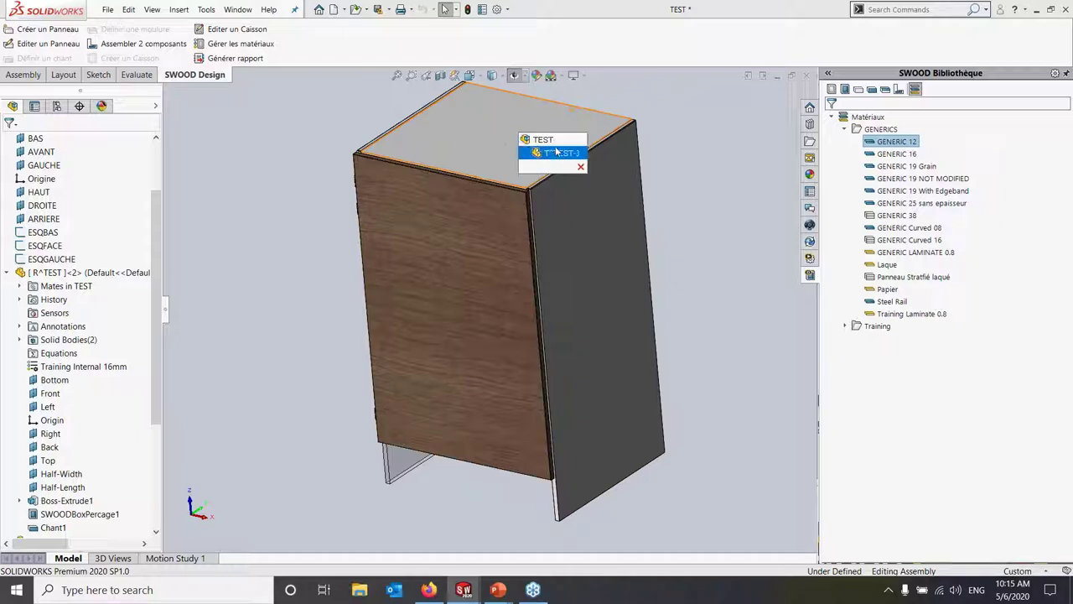
pyautogui.click(544, 140)
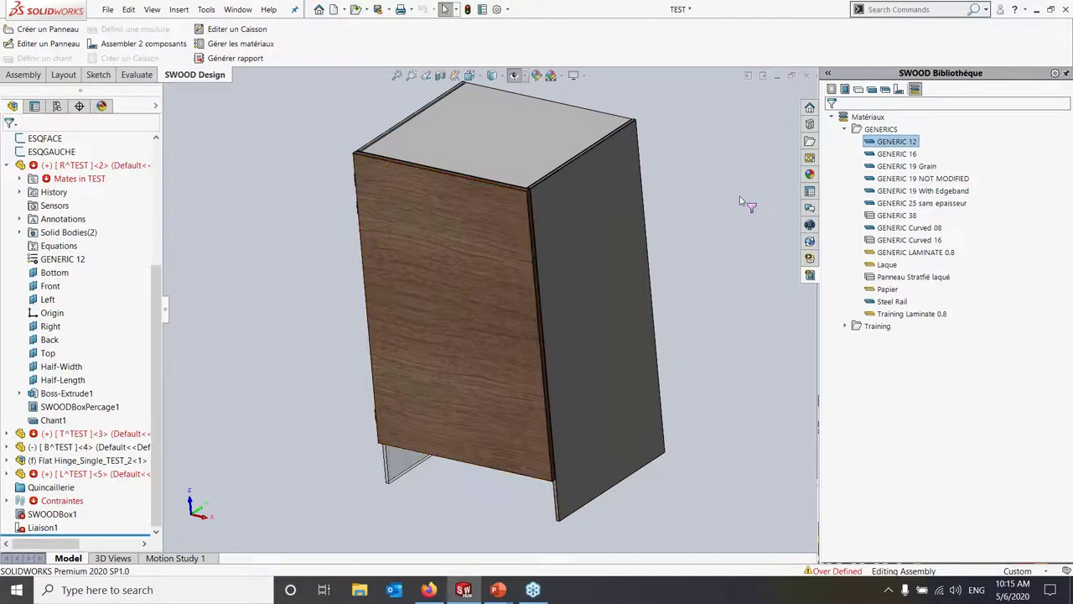
pyautogui.click(7, 165)
# - Zoom and orbit the cabinet to bring its wood panel's lower corner into view
pyautogui.scroll(-3, 595, 151)
pyautogui.scroll(-3, 595, 150)
pyautogui.scroll(-2, 547, 258)
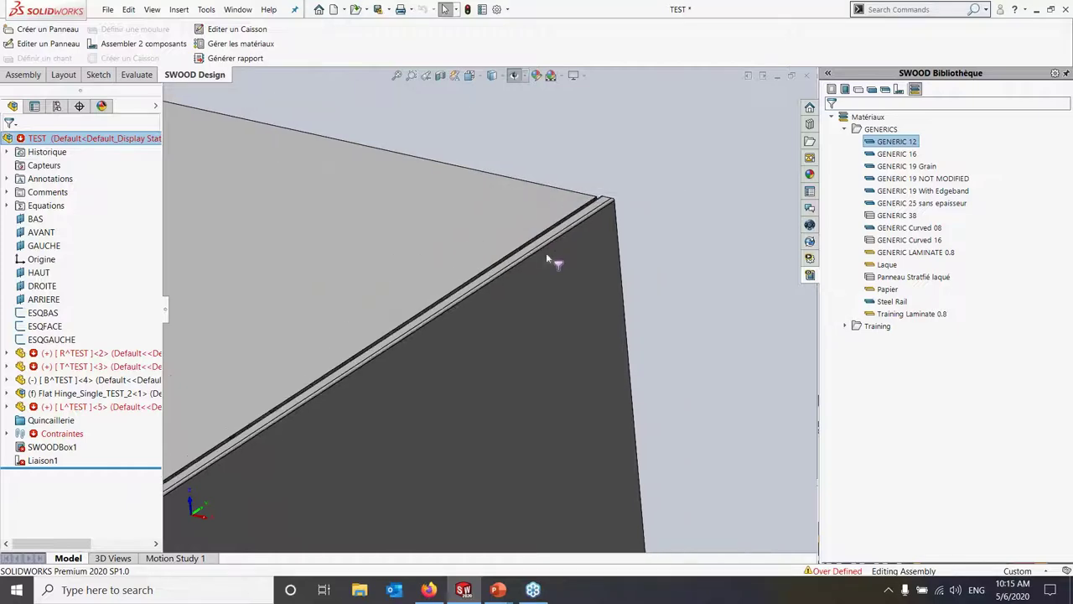
pyautogui.scroll(-2, 546, 259)
pyautogui.scroll(-2, 547, 260)
pyautogui.scroll(-2, 549, 264)
pyautogui.scroll(-1, 551, 270)
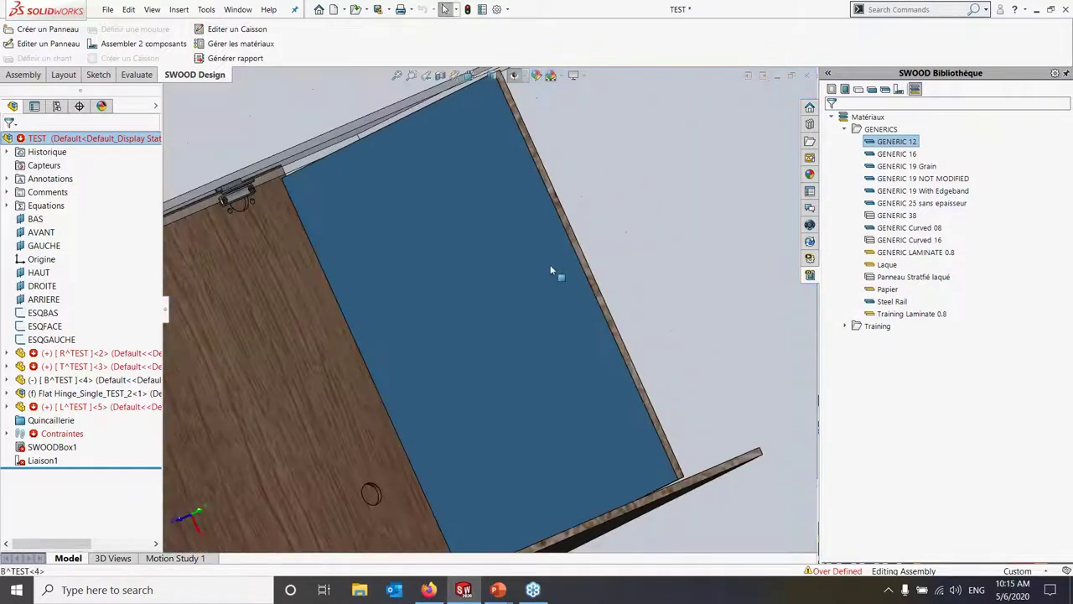
pyautogui.scroll(3, 459, 416)
pyautogui.scroll(-1, 459, 415)
pyautogui.scroll(-3, 384, 424)
pyautogui.scroll(-2, 313, 458)
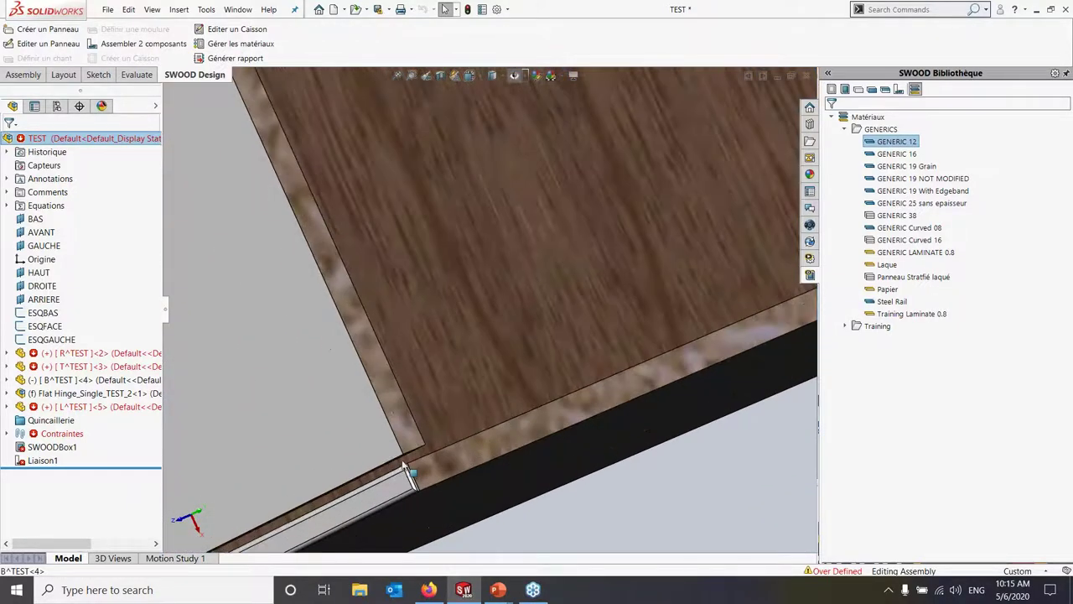
pyautogui.click(406, 468)
pyautogui.scroll(1, 419, 436)
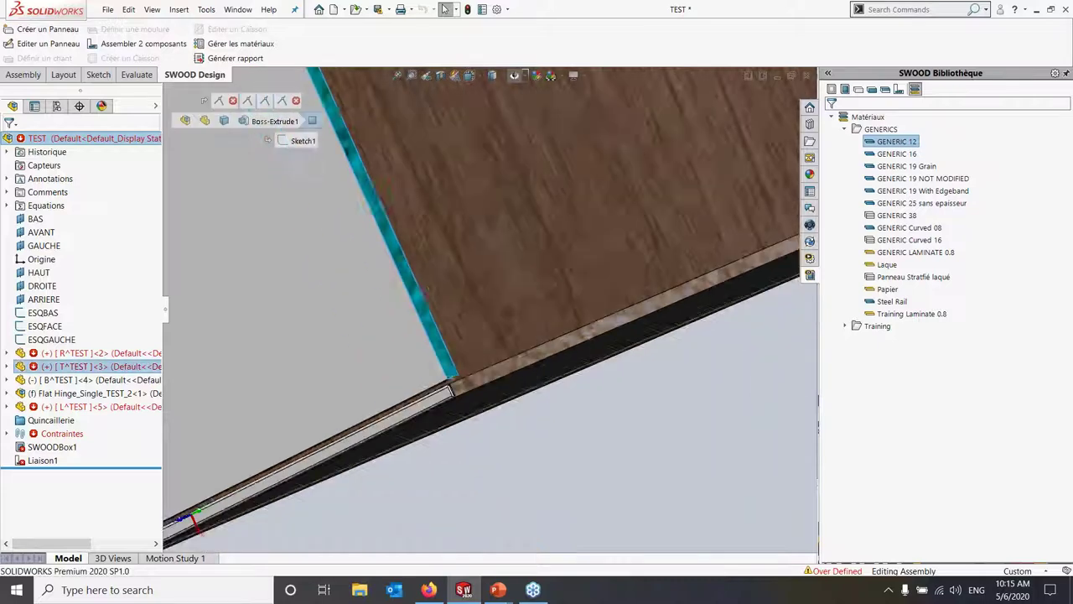
pyautogui.scroll(5, 442, 460)
pyautogui.moveTo(442, 460); pyautogui.dragTo(551, 317, button='middle')
pyautogui.scroll(-2, 551, 317)
pyautogui.moveTo(462, 326)
pyautogui.mouseDown(button='middle')
pyautogui.moveTo(494, 372)
pyautogui.moveTo(478, 352)
pyautogui.mouseUp(button='middle')
pyautogui.scroll(-1, 478, 352)
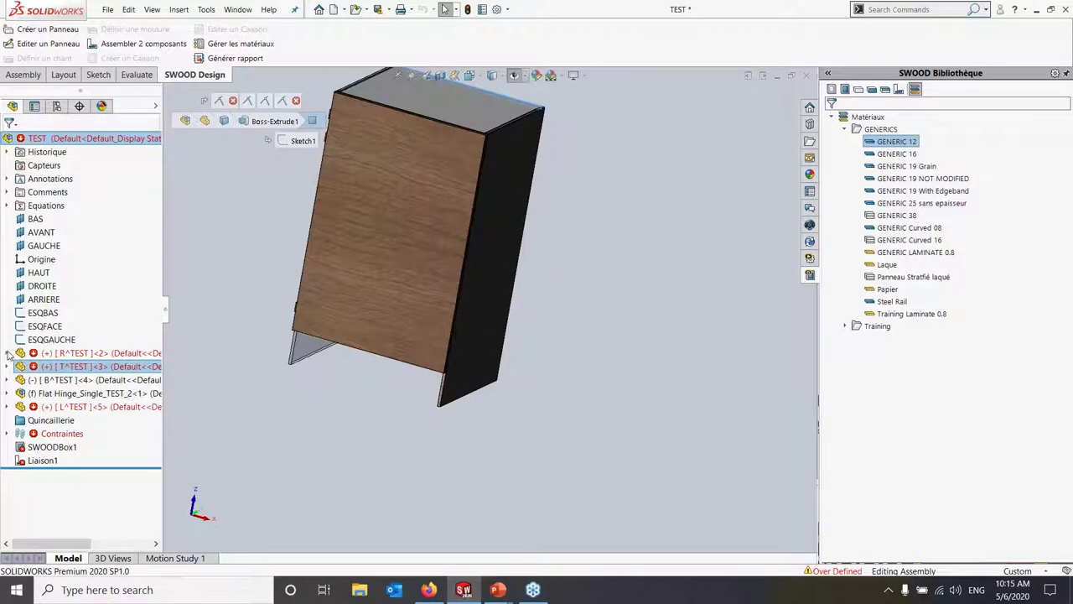
# - Expand R^TEST<2> and show its Top plane with the 12 dimension at the lower corner
pyautogui.click(7, 353)
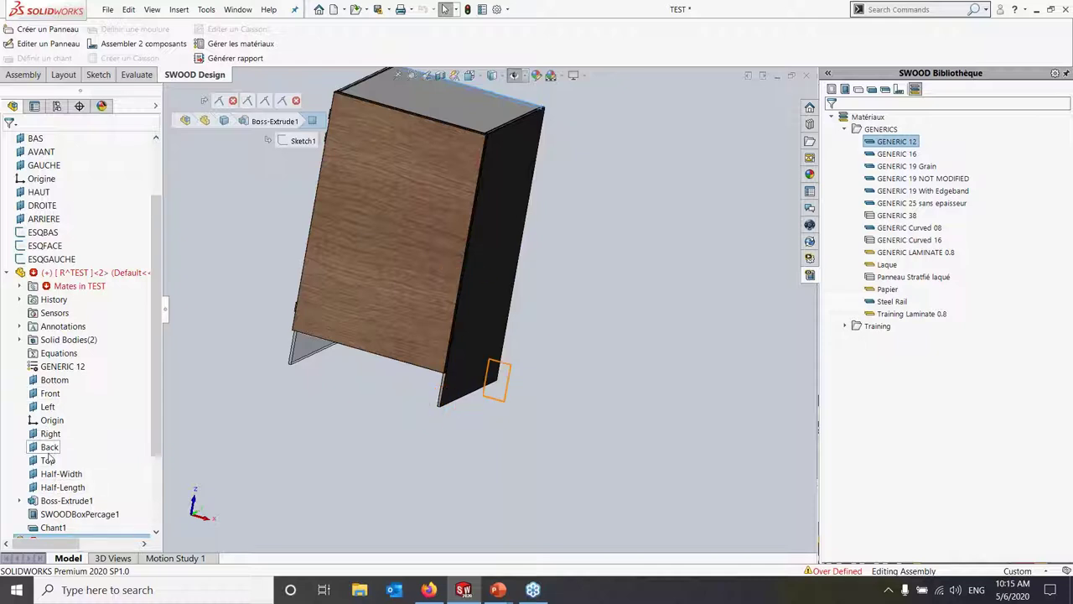
pyautogui.click(48, 460)
pyautogui.scroll(-4, 504, 343)
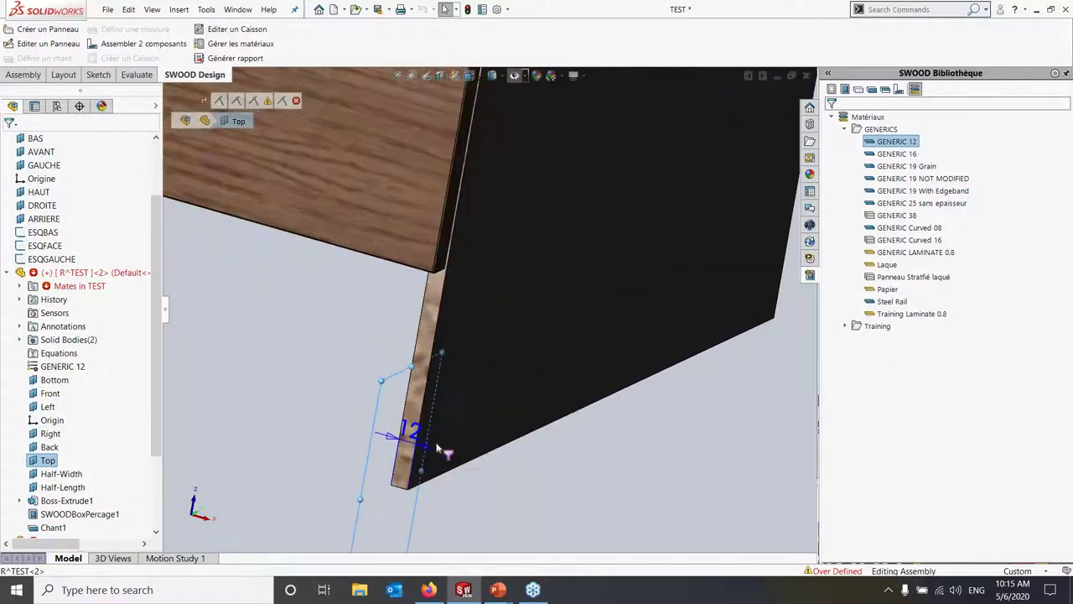
pyautogui.moveTo(437, 449); pyautogui.dragTo(420, 436, button='middle')
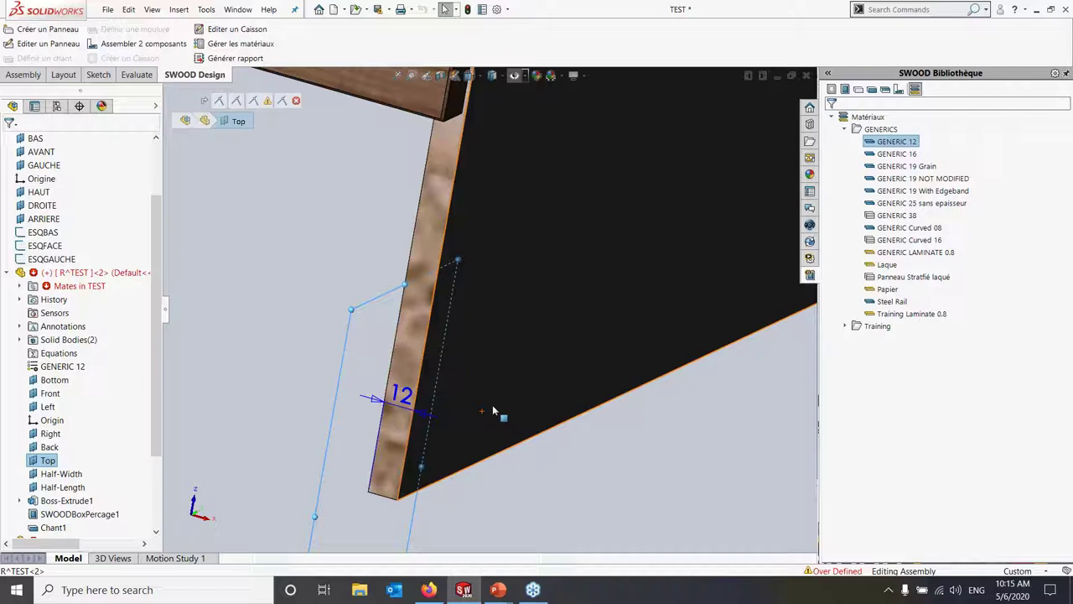
pyautogui.scroll(3, 486, 383)
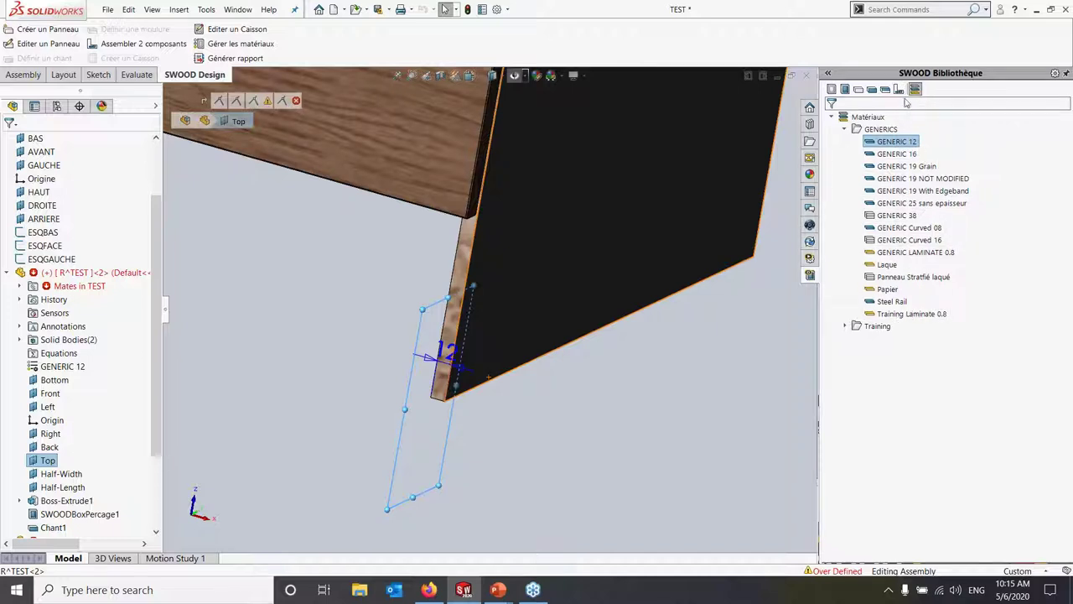
# - Open the Dowel Pattern connection for editing from the Liaisons library
pyautogui.click(899, 91)
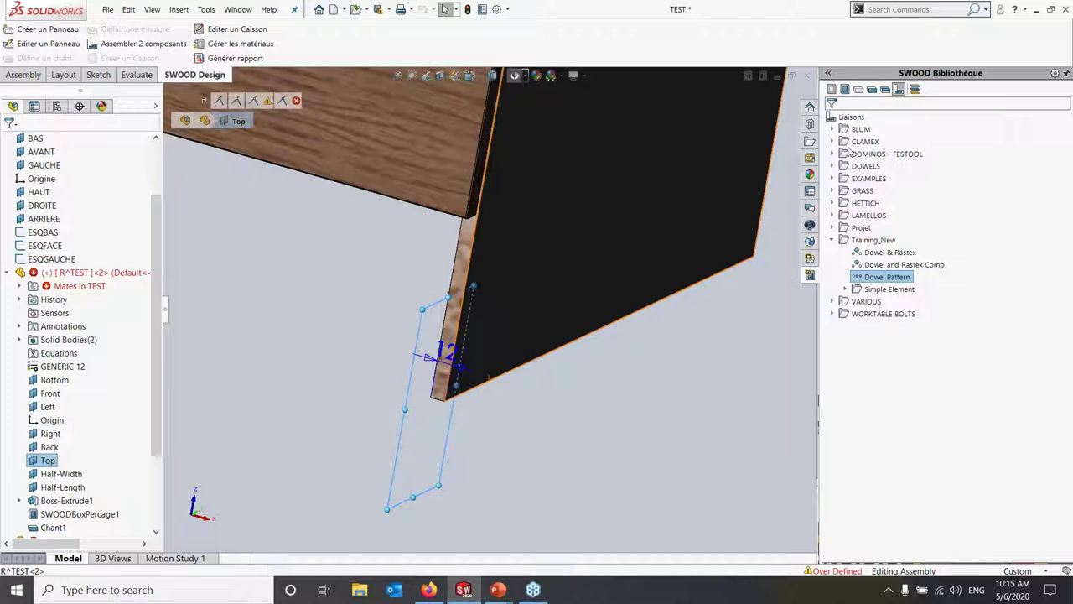
pyautogui.rightClick(877, 286)
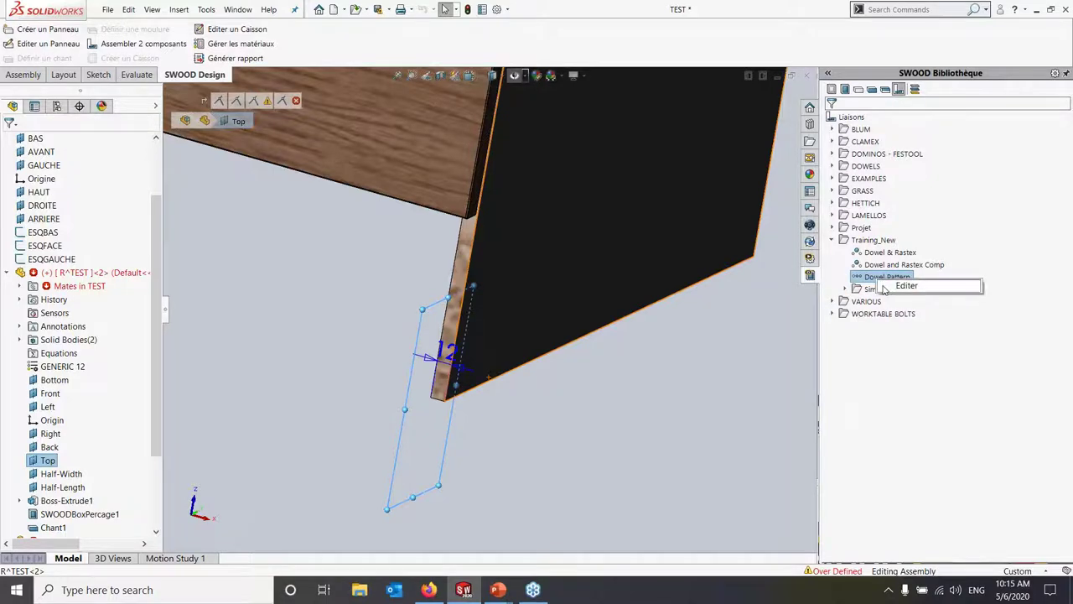
pyautogui.click(887, 287)
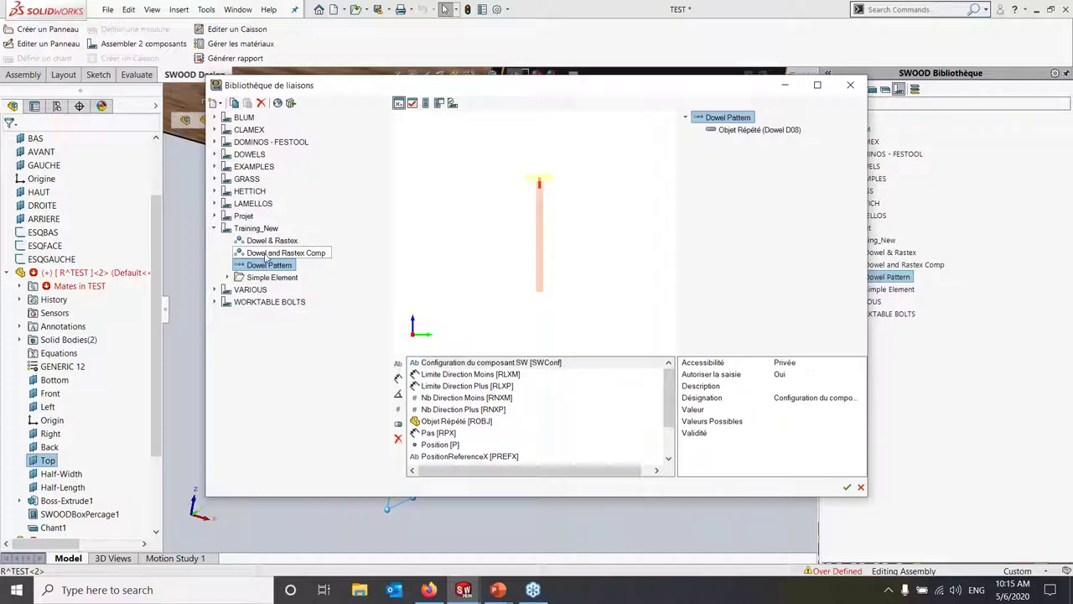
# - Browse the Dowel & Rastex connection's new-connection types, preview and script
pyautogui.rightClick(264, 232)
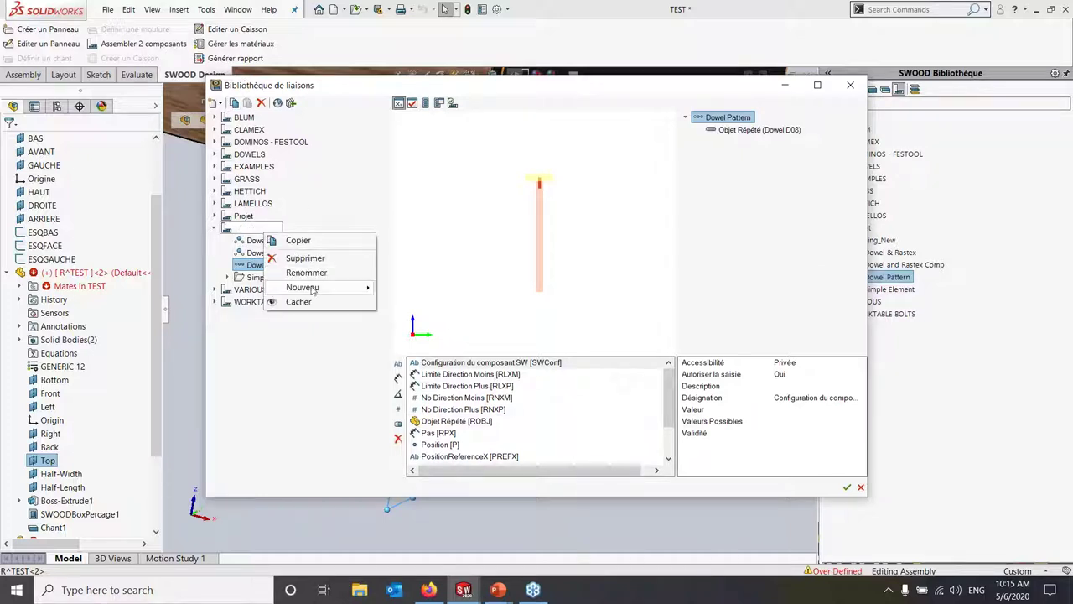
pyautogui.click(277, 272)
pyautogui.rightClick(258, 244)
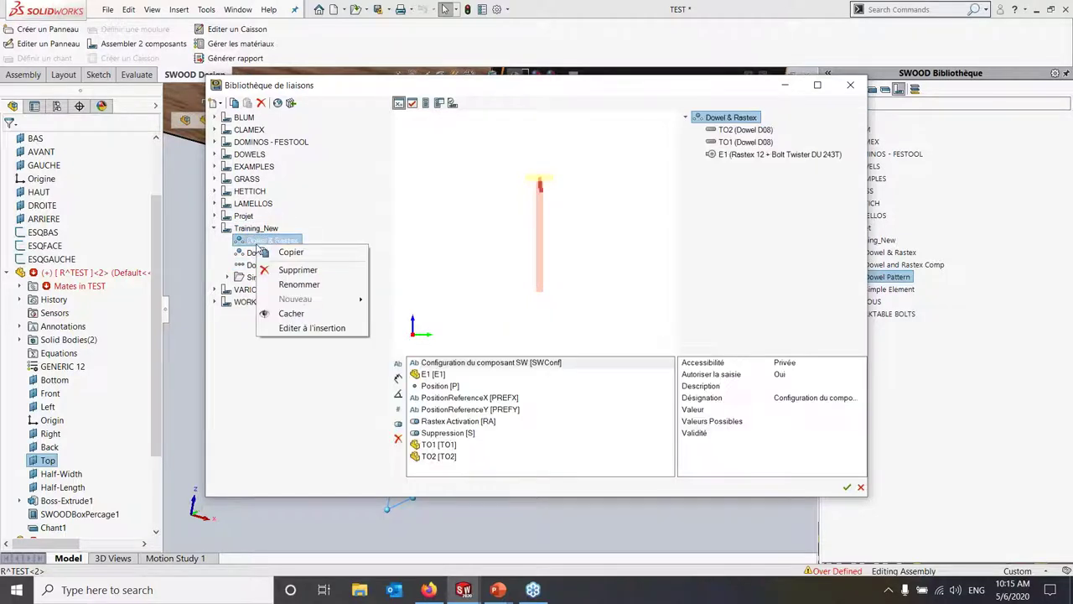
pyautogui.rightClick(247, 232)
pyautogui.moveTo(286, 287)
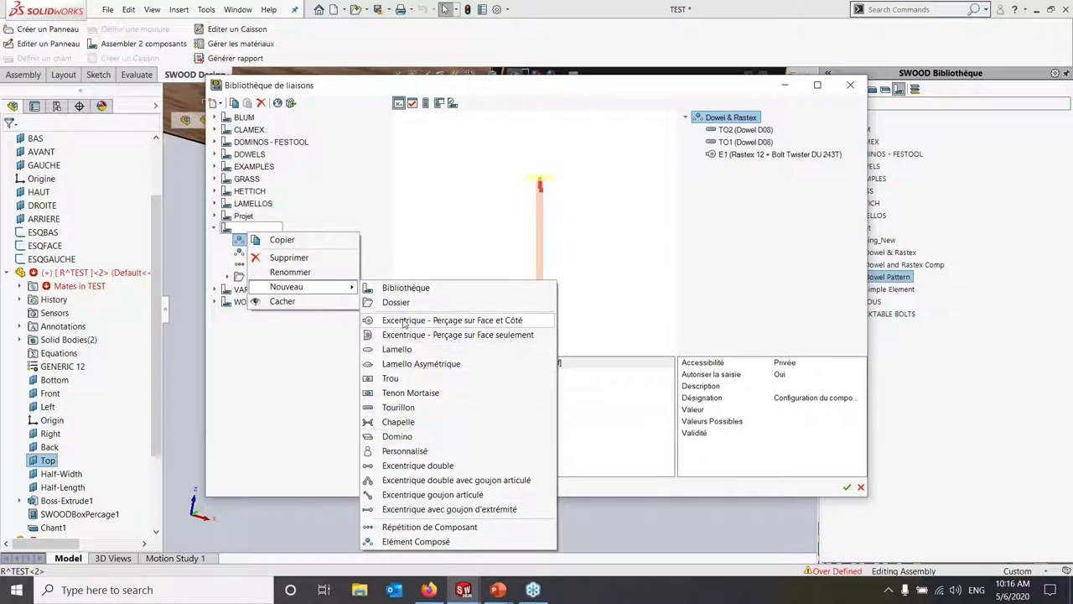
pyautogui.click(321, 400)
pyautogui.click(271, 240)
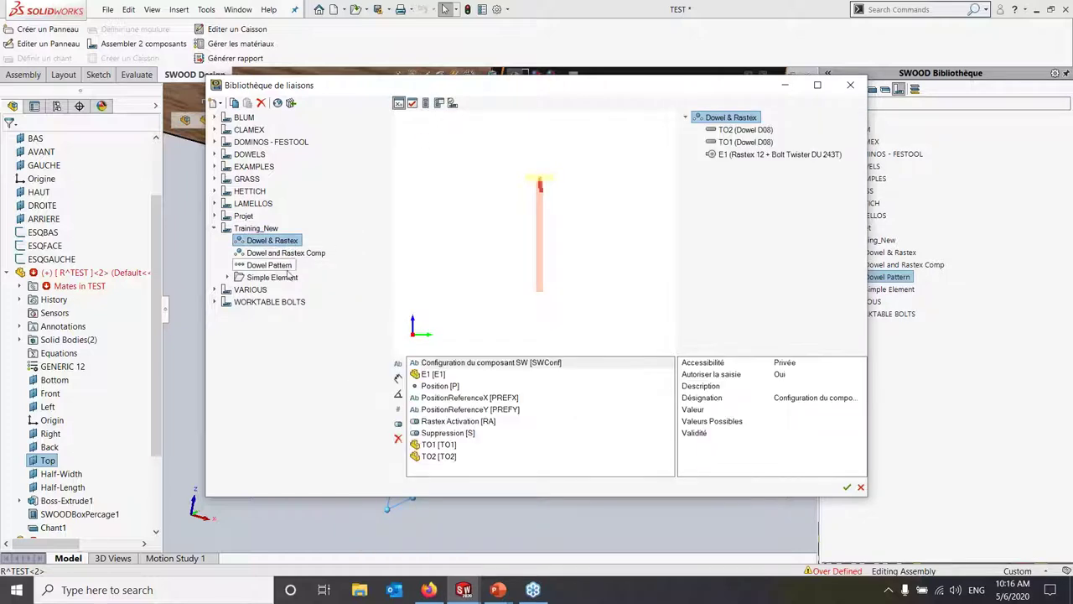
pyautogui.click(438, 106)
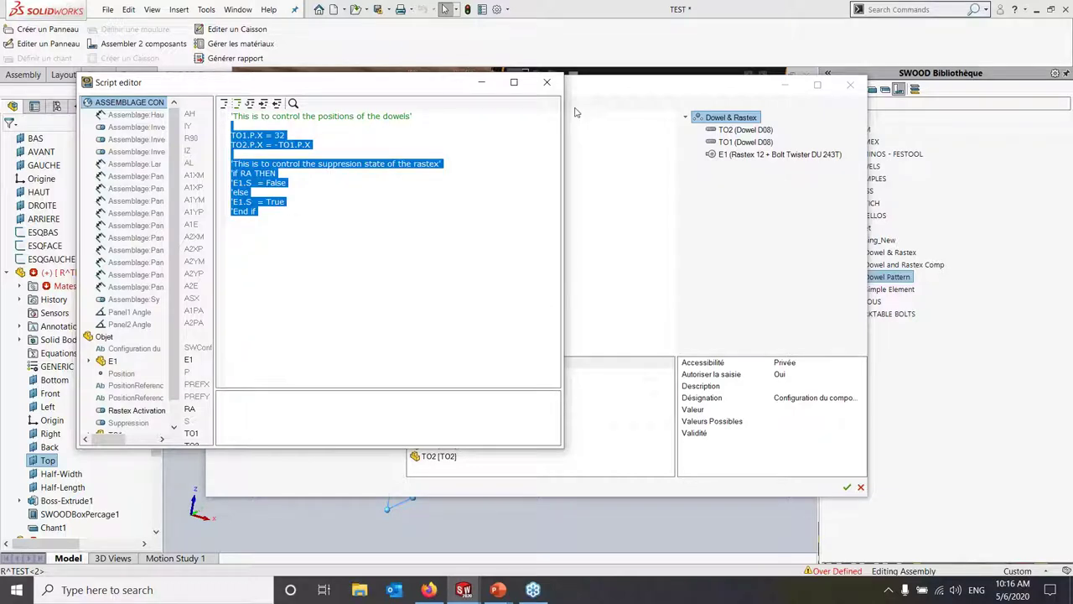
# - Close the script and library editor without saving, then close the assembly with Don't Save
pyautogui.click(546, 84)
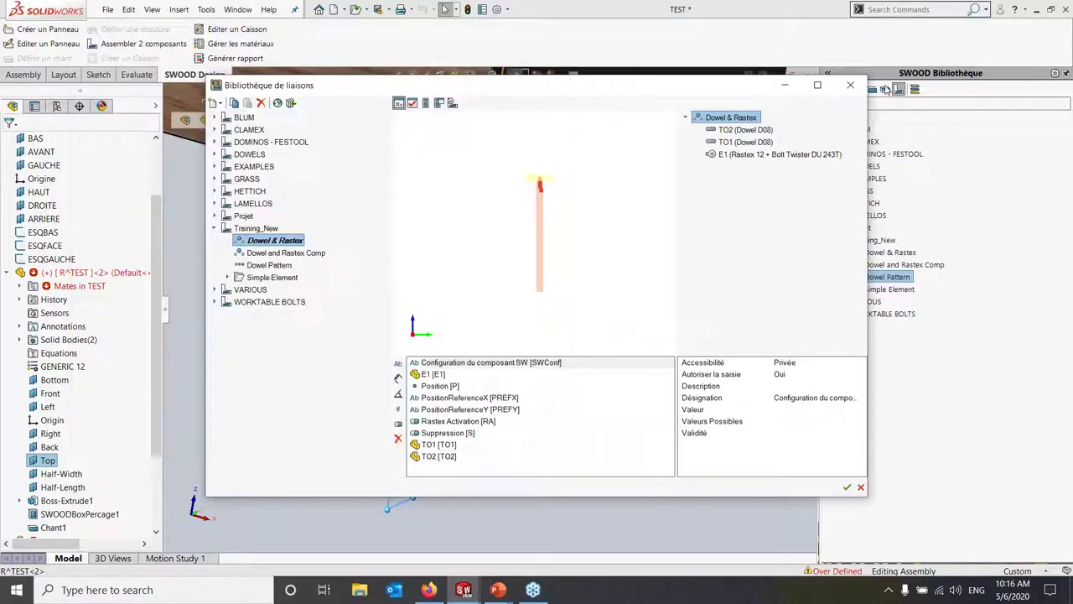
pyautogui.click(850, 85)
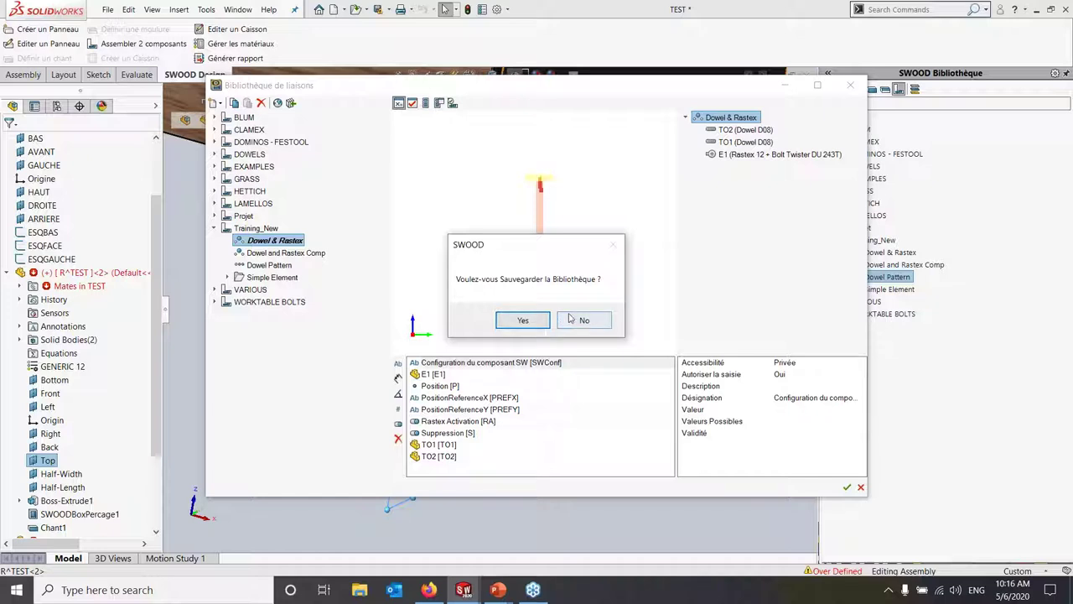
pyautogui.click(585, 321)
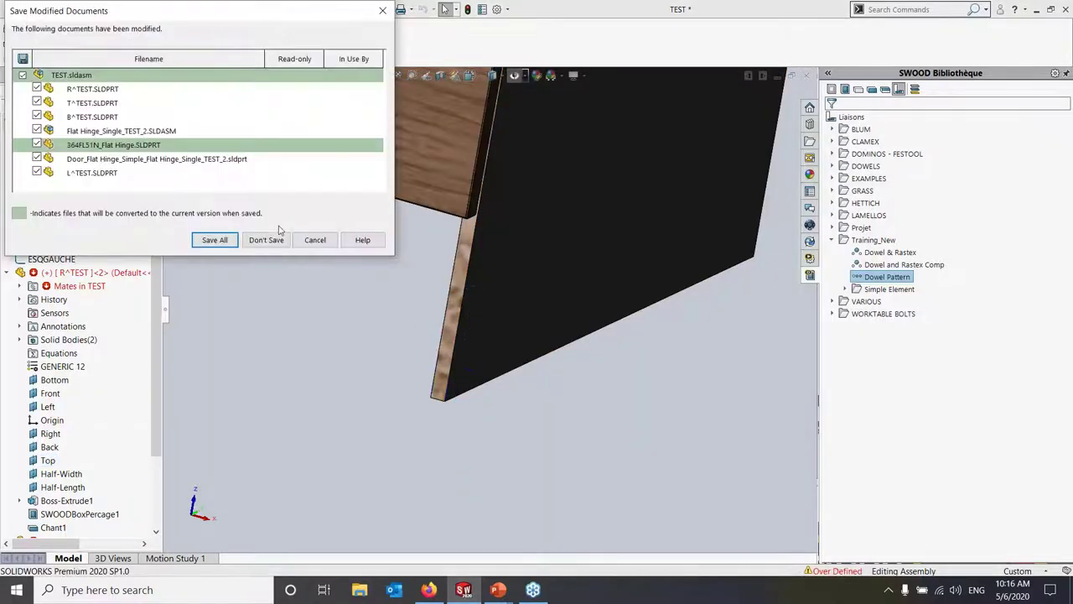
pyautogui.click(267, 240)
pyautogui.moveTo(499, 590)
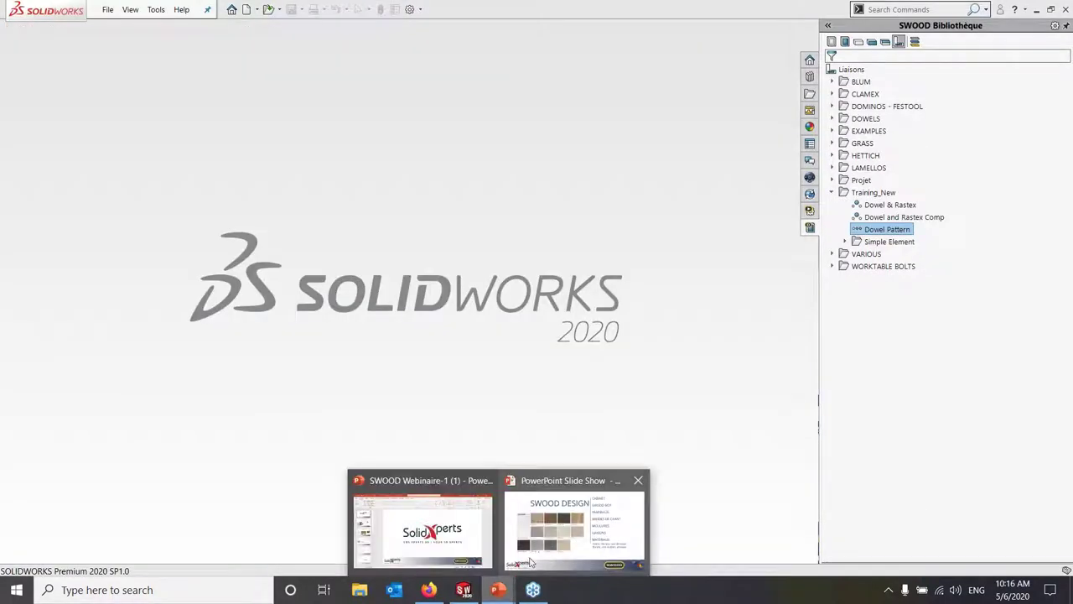
# - Bring up the PowerPoint slide show and advance it to the SWOOD CAM Nesting slide
pyautogui.click(530, 562)
pyautogui.click(952, 287)
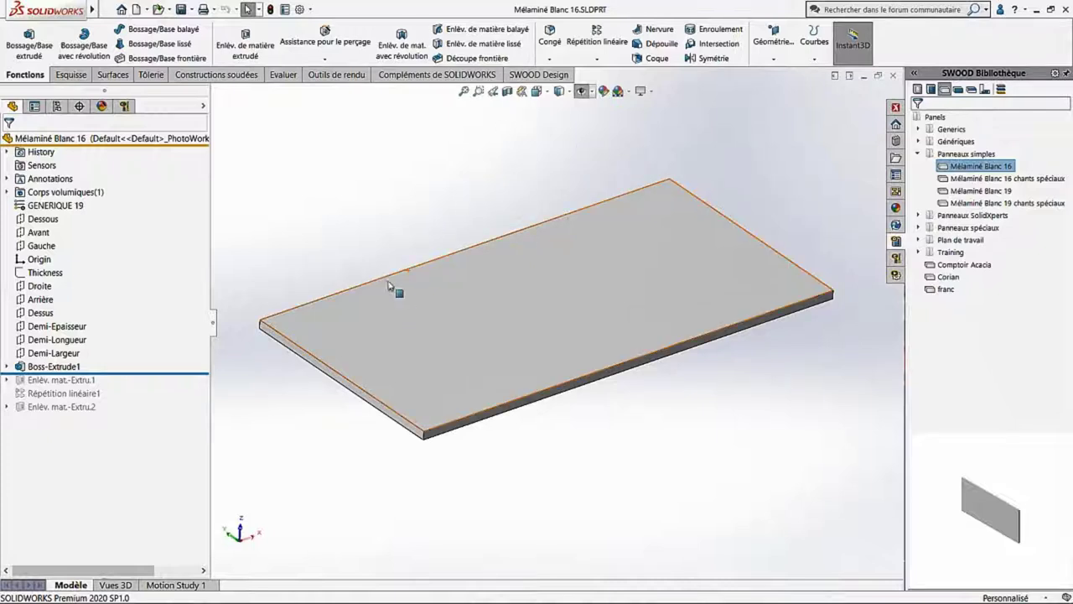
# - Browse the SWOODCAM library's tools, aggregates and machining operations lists, then return to the feature tree
pyautogui.click(124, 107)
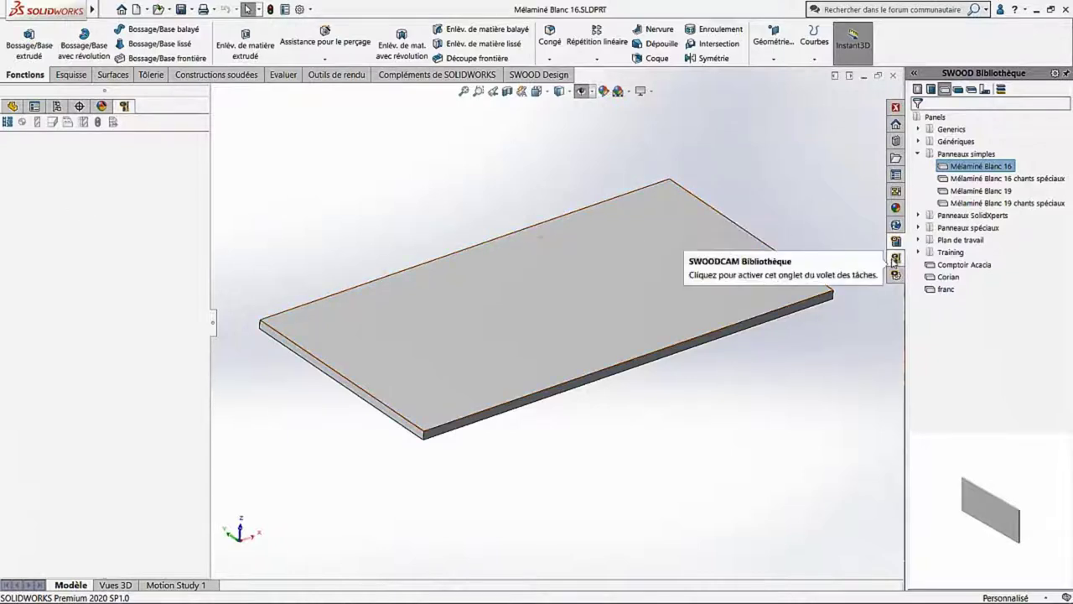
pyautogui.click(896, 258)
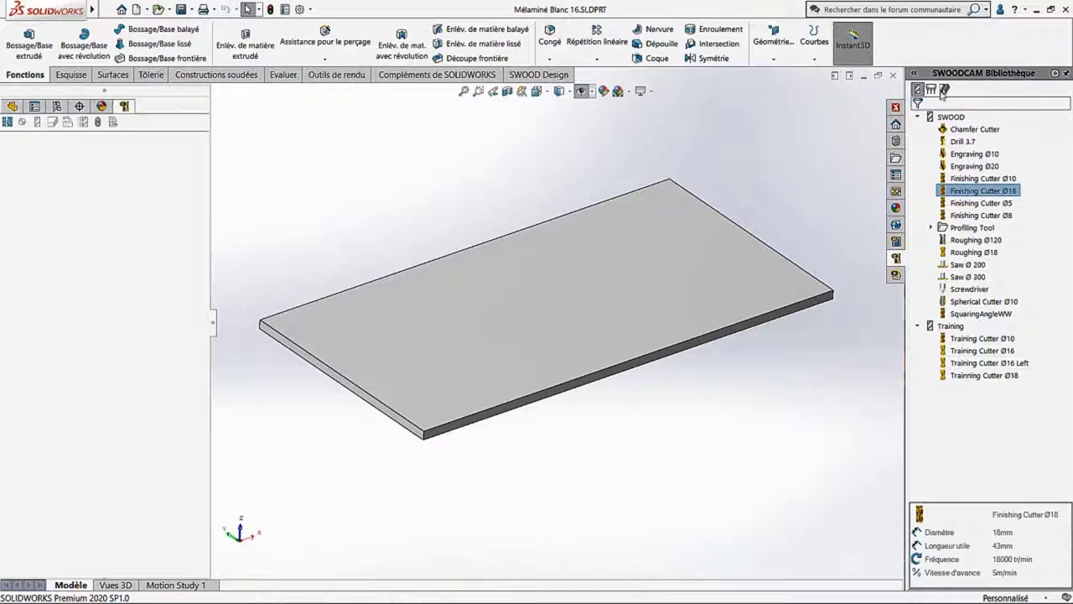
pyautogui.click(931, 89)
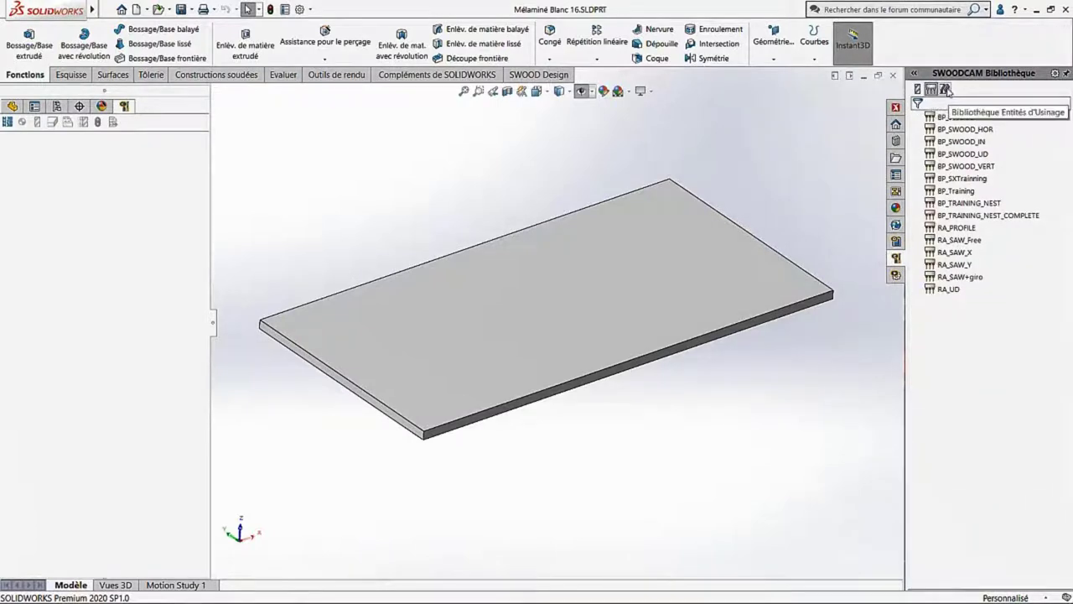
pyautogui.click(945, 89)
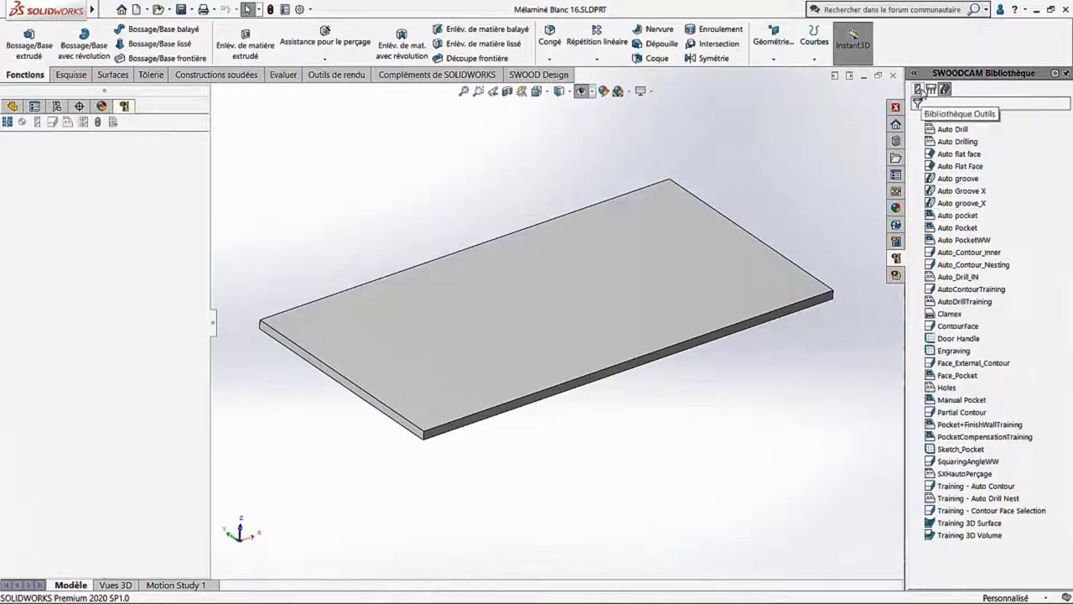
pyautogui.click(12, 105)
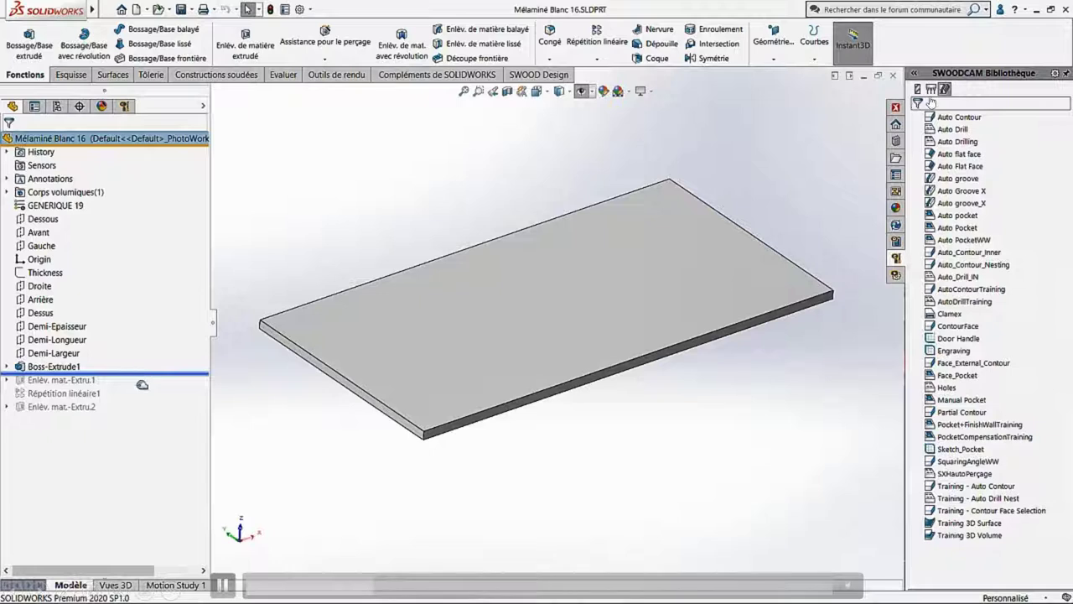
# - Roll the feature tree forward to restore the first cut, hole pattern and rectangular cut
pyautogui.moveTo(139, 373); pyautogui.dragTo(142, 386)
pyautogui.scroll(-2, 307, 335)
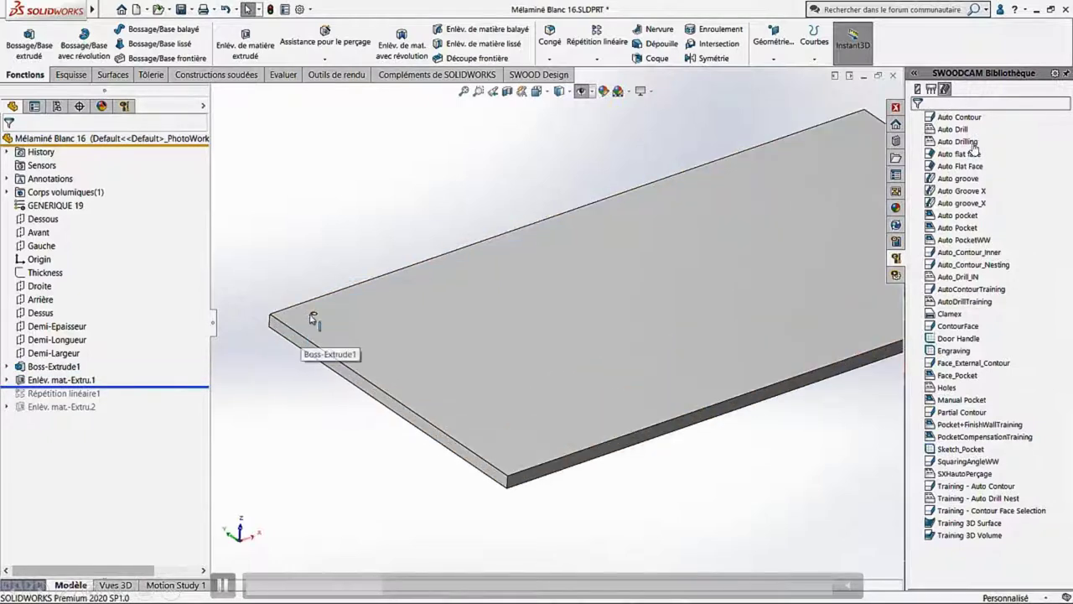
pyautogui.moveTo(155, 386); pyautogui.dragTo(155, 399)
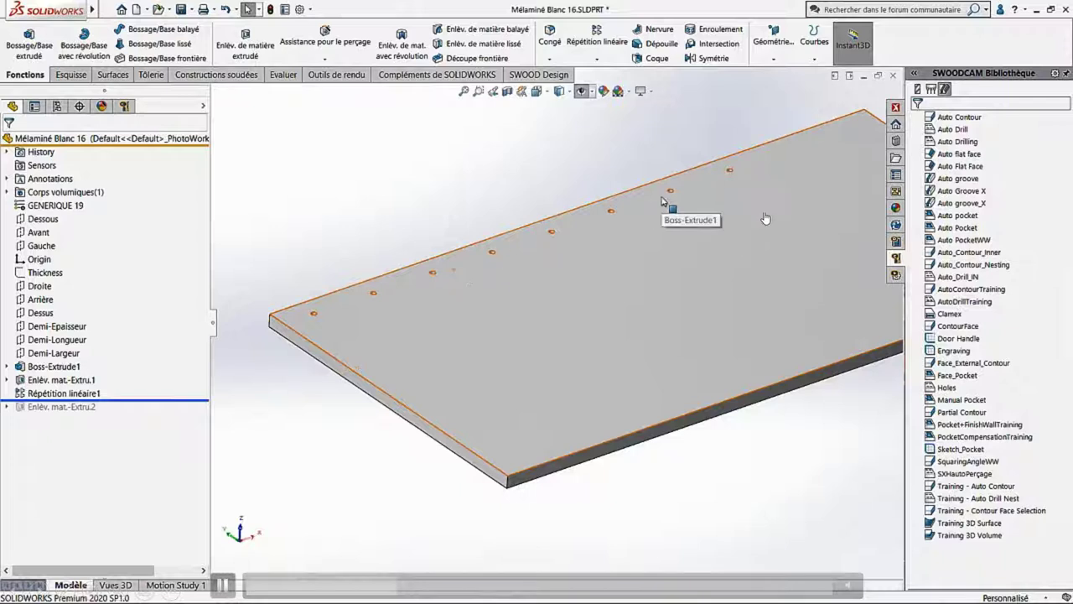
pyautogui.moveTo(132, 400); pyautogui.dragTo(132, 413)
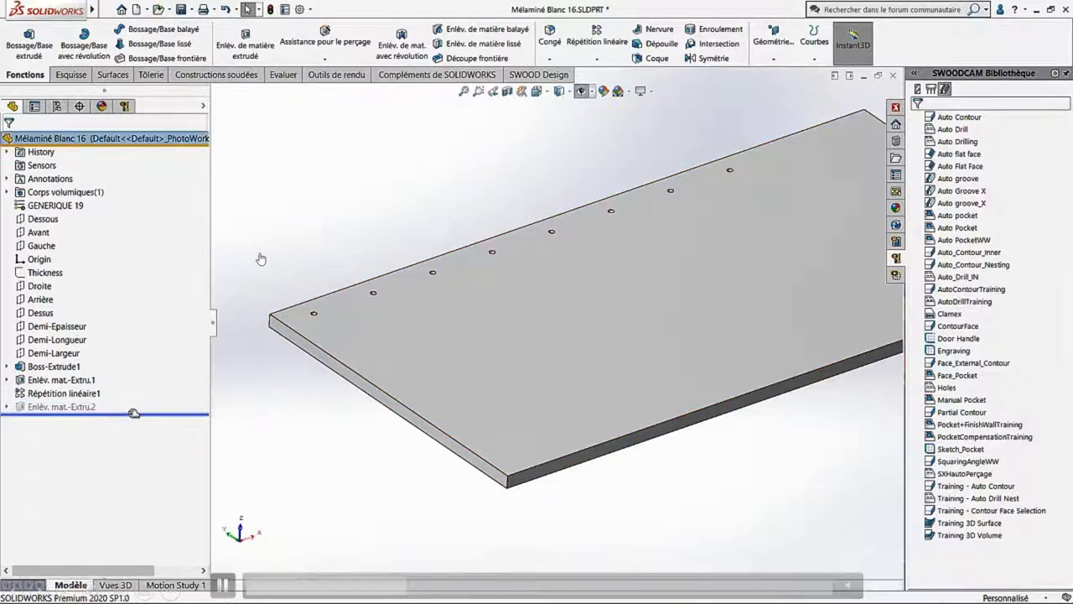
# - Change Enlèv. mat.-Extru.2 from À travers tout to Borgne at 10.00 mm depth
pyautogui.click(63, 407)
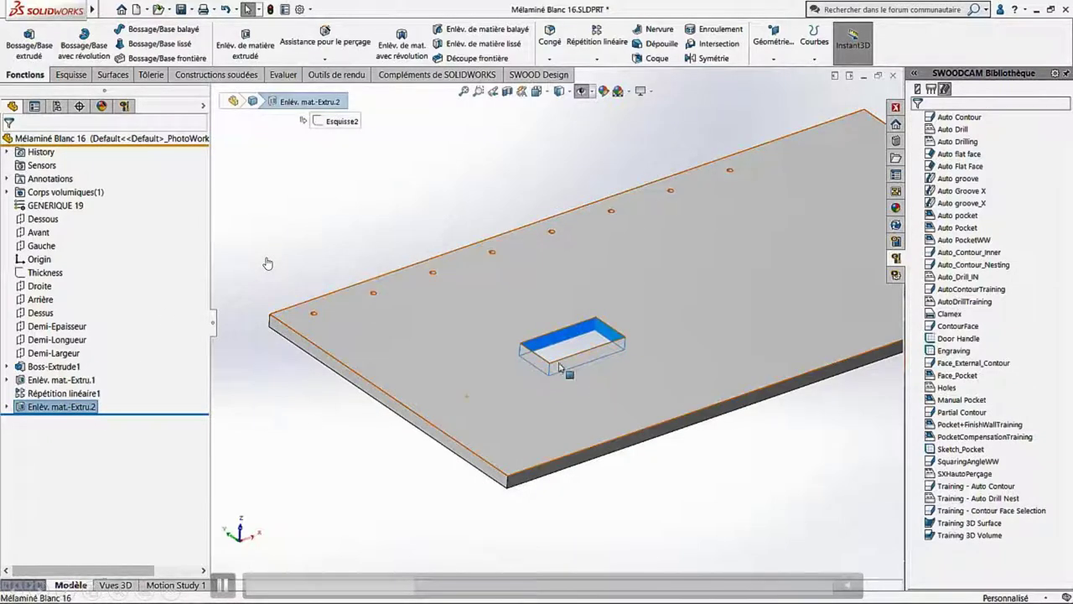
pyautogui.rightClick(76, 409)
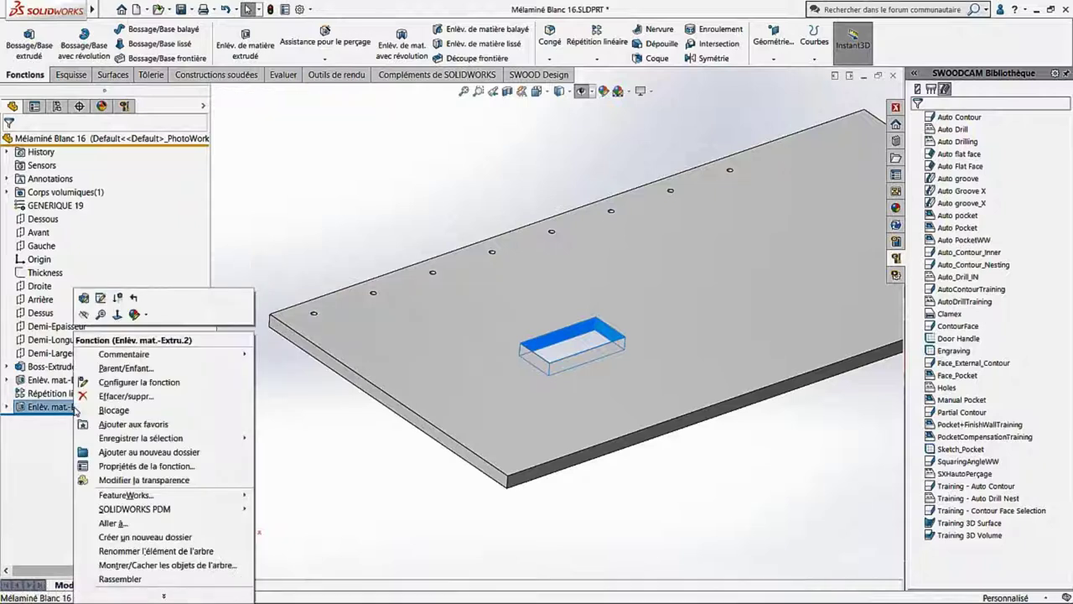
pyautogui.click(83, 300)
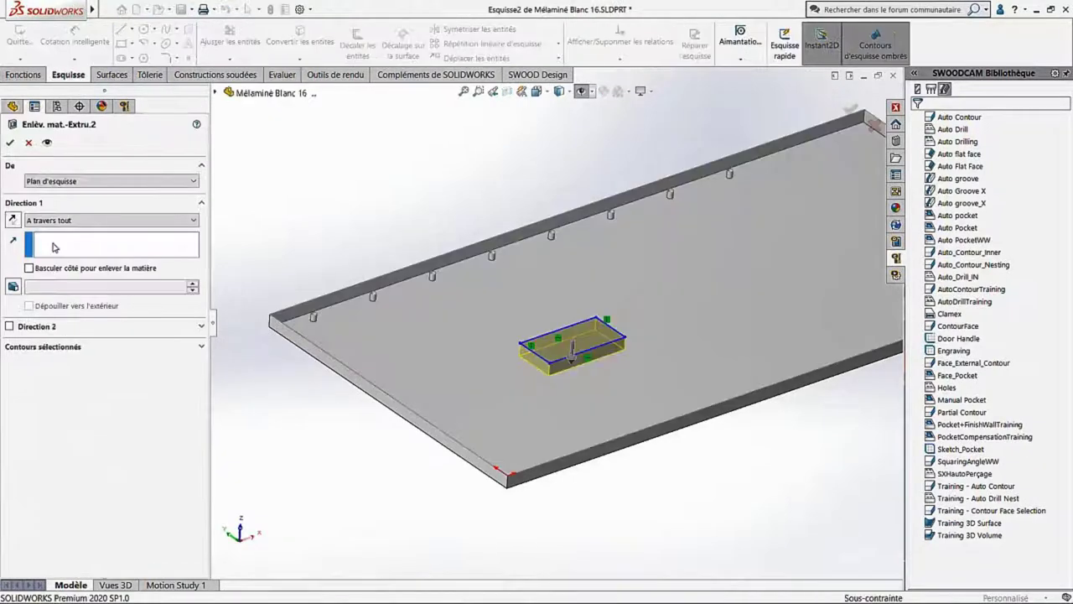
pyautogui.click(79, 220)
pyautogui.click(80, 233)
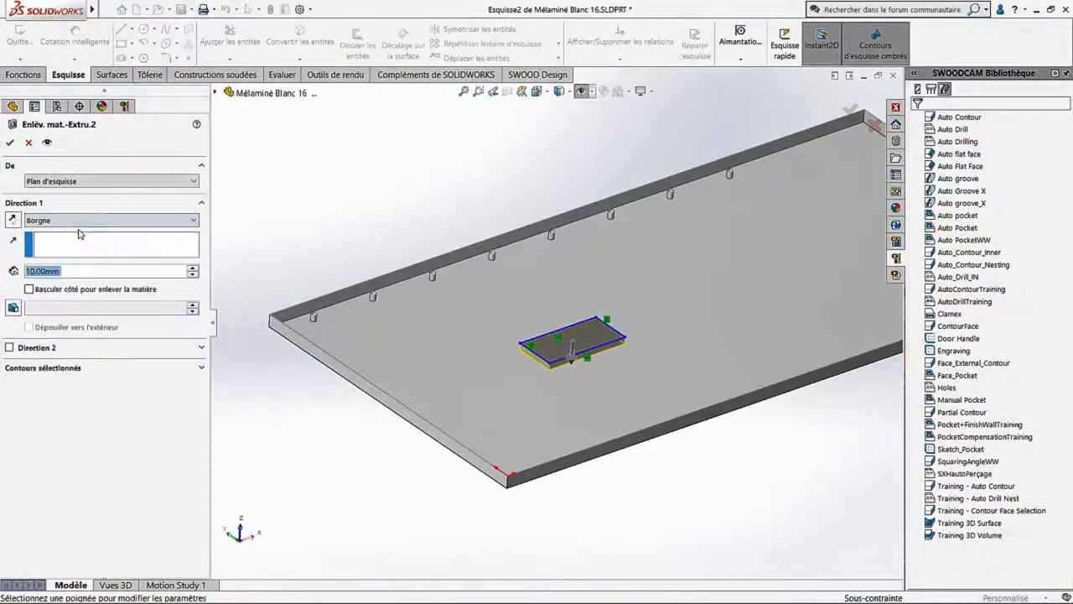
pyautogui.click(10, 143)
# - Zoom in and select the pocket floor to inspect the new blind pocket
pyautogui.scroll(-3, 587, 361)
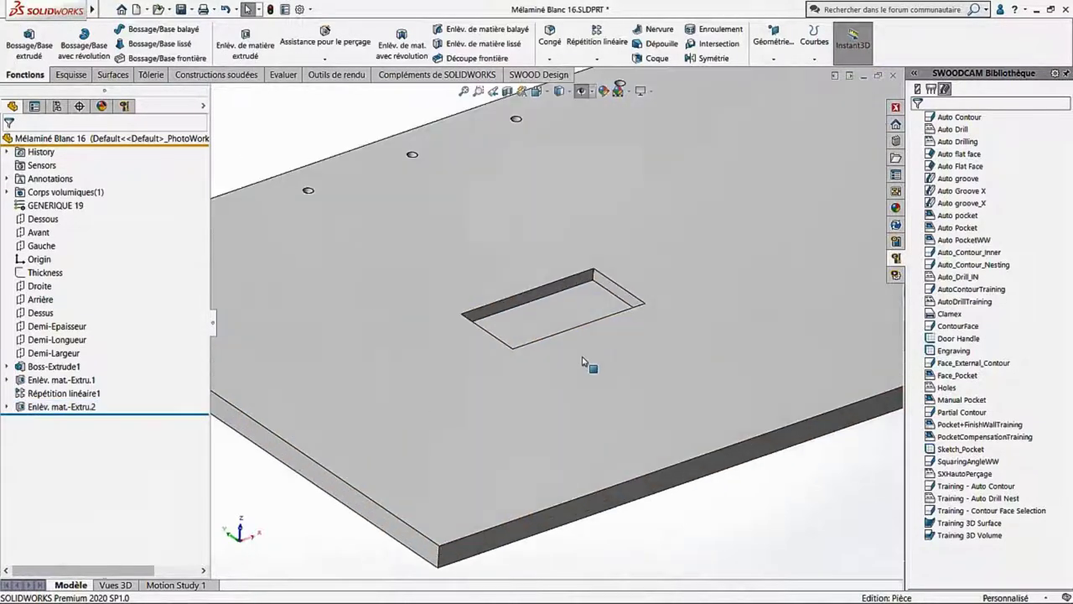
pyautogui.click(587, 306)
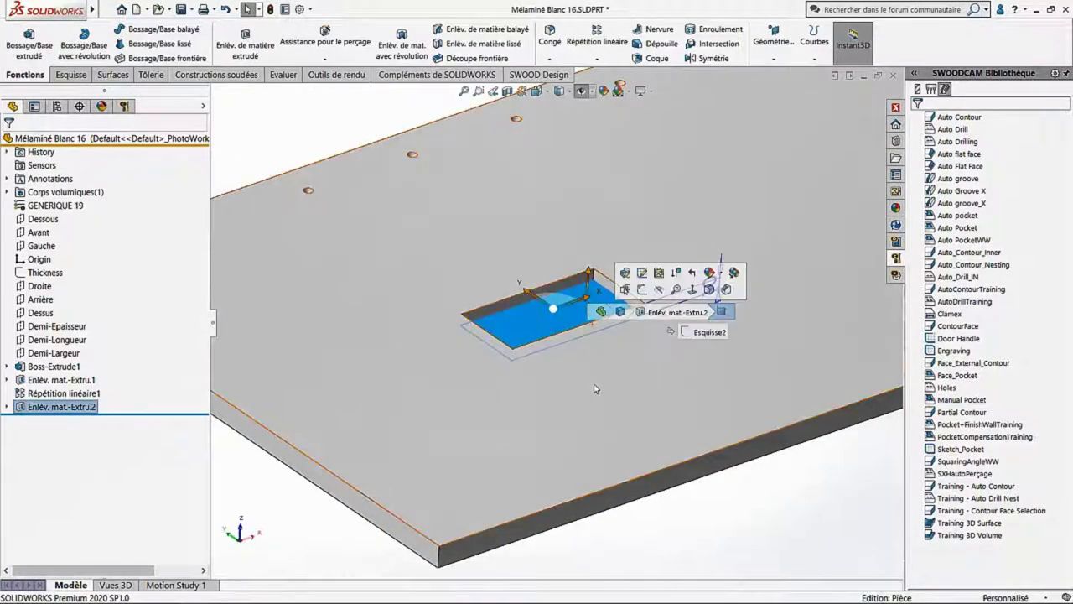
pyautogui.click(712, 508)
pyautogui.scroll(2, 624, 471)
pyautogui.scroll(3, 625, 471)
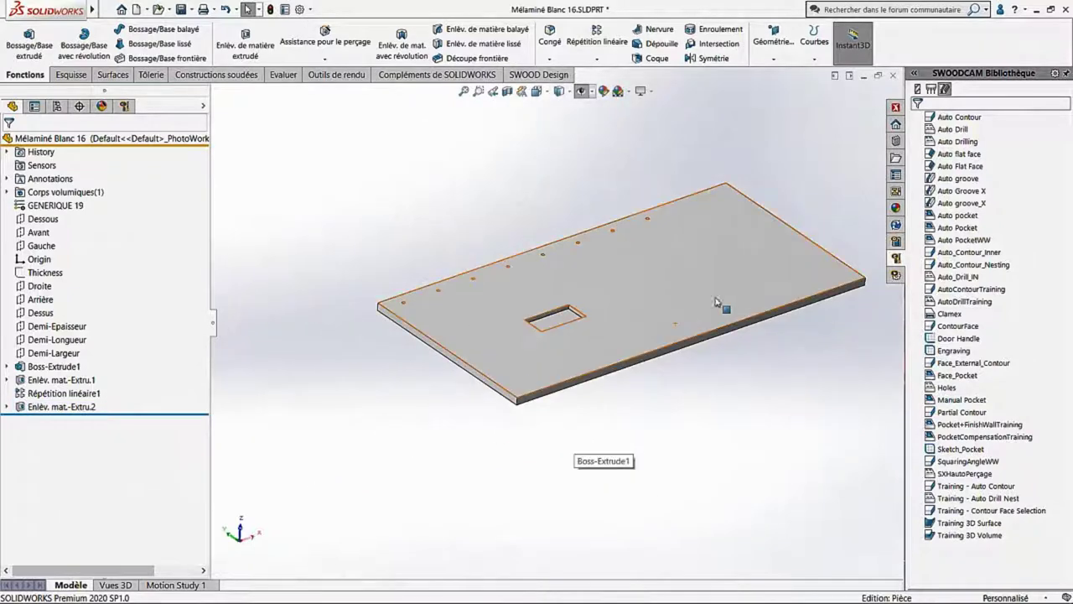
pyautogui.scroll(-2, 726, 252)
# - Add a USINAGE machining program for BIESSEWORKS in Program Settings
pyautogui.click(131, 109)
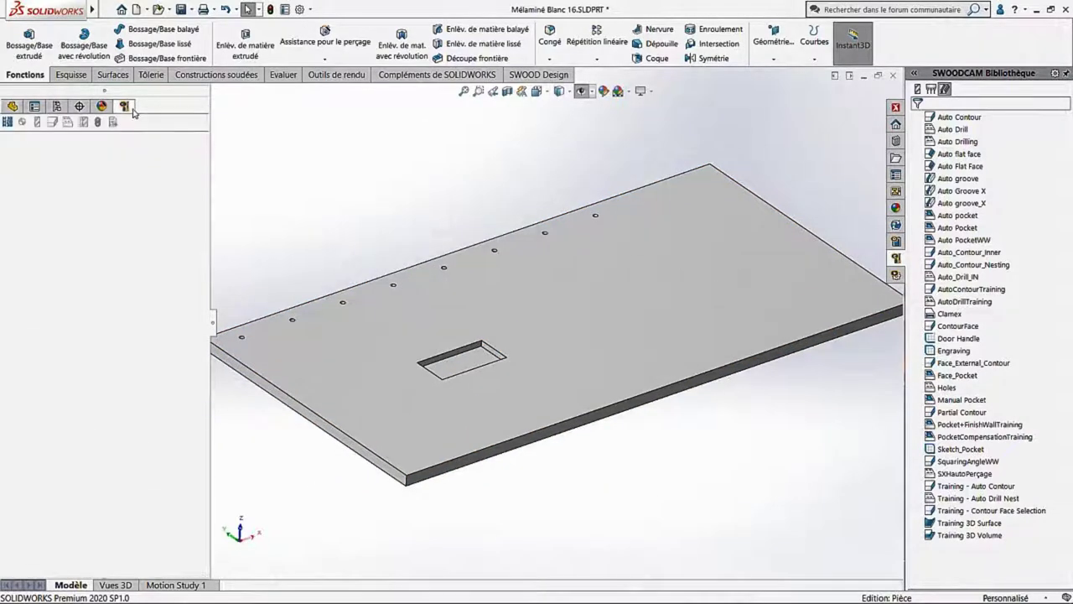
pyautogui.click(8, 123)
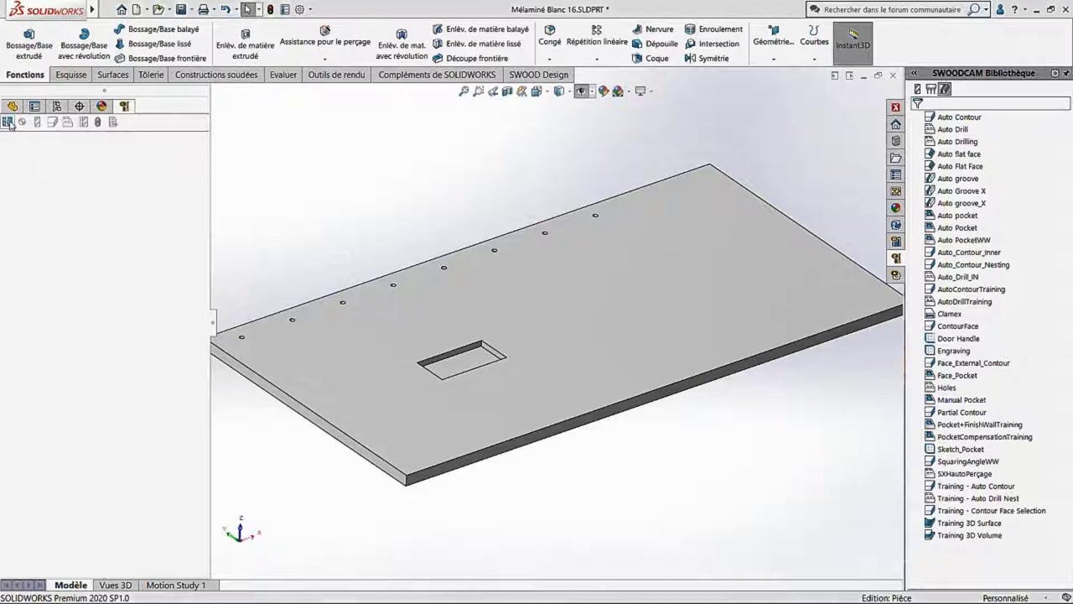
pyautogui.click(37, 165)
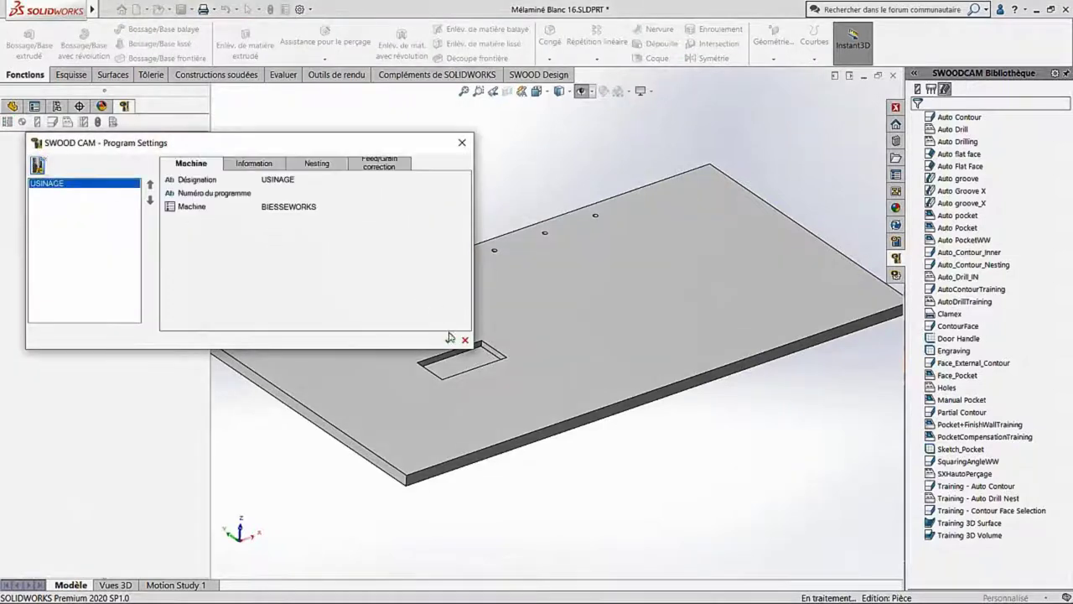
pyautogui.click(449, 337)
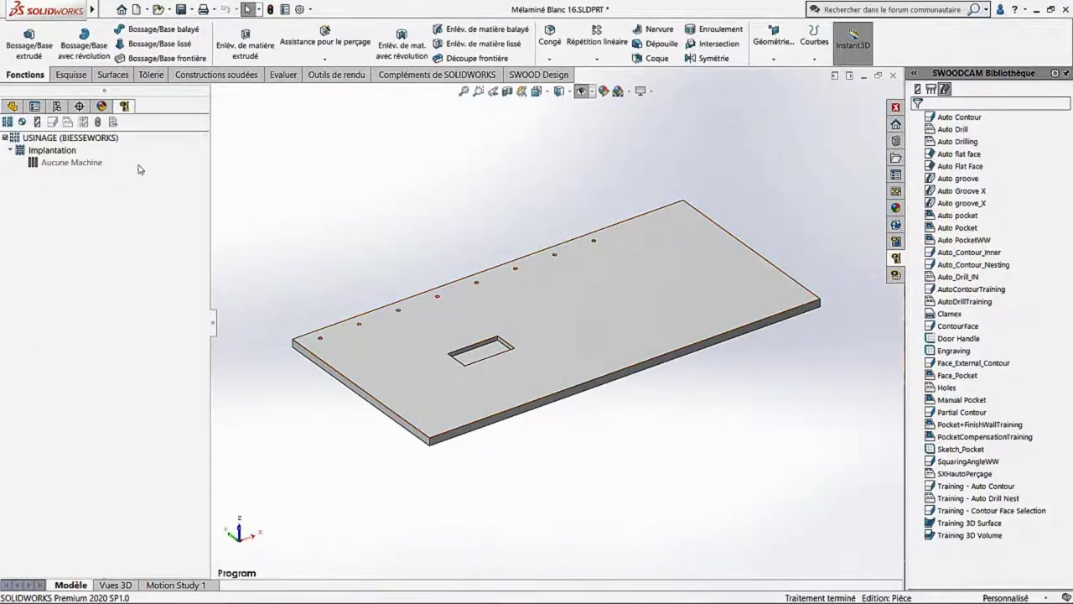
# - Accept the Implantation with origin OP0 and select the empty machine slot
pyautogui.click(23, 123)
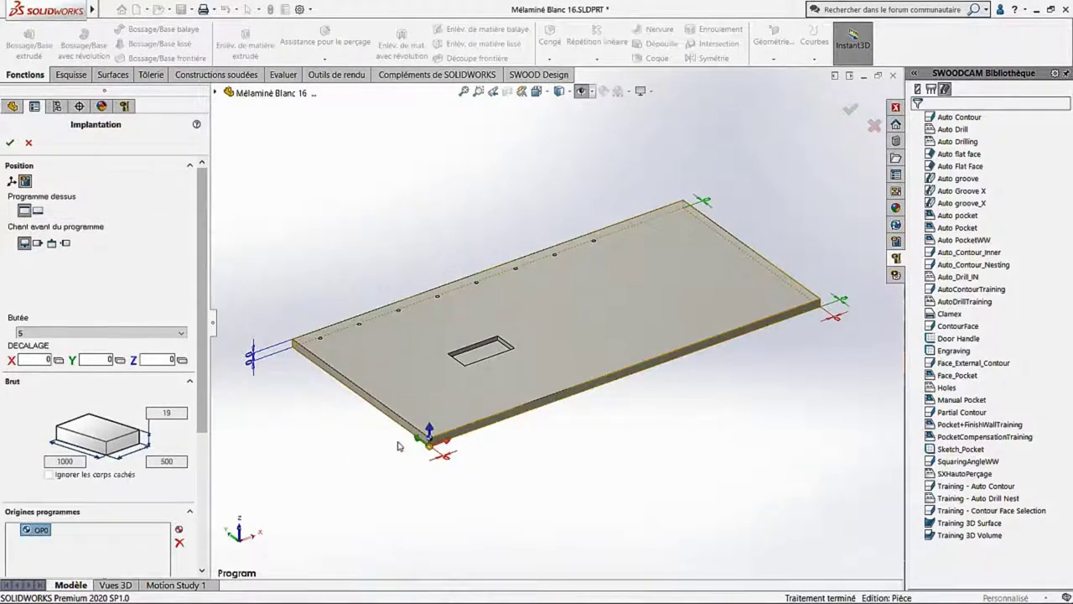
pyautogui.click(10, 144)
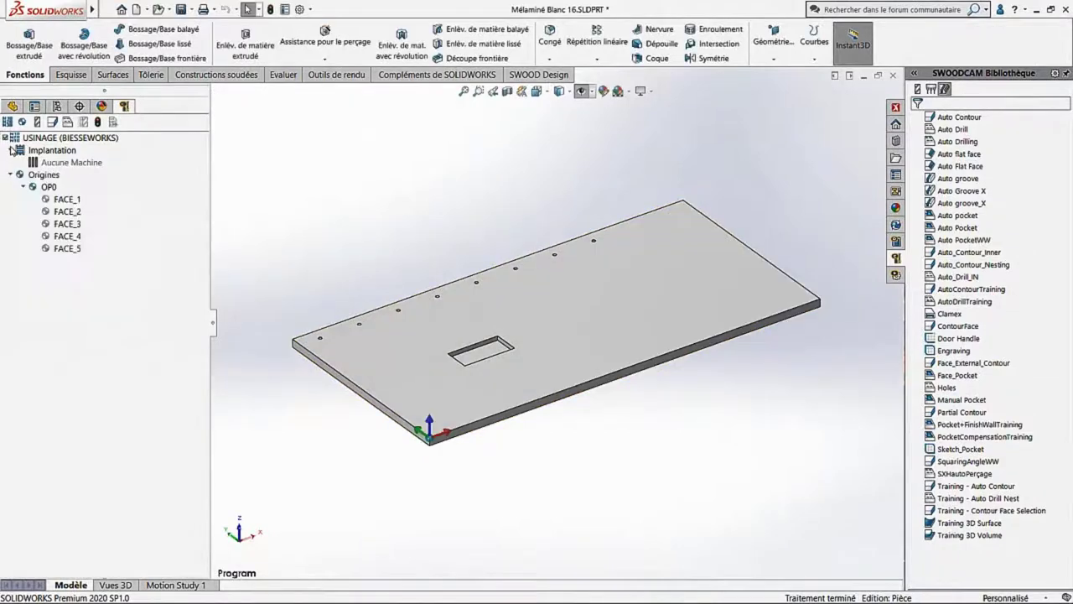
pyautogui.click(56, 164)
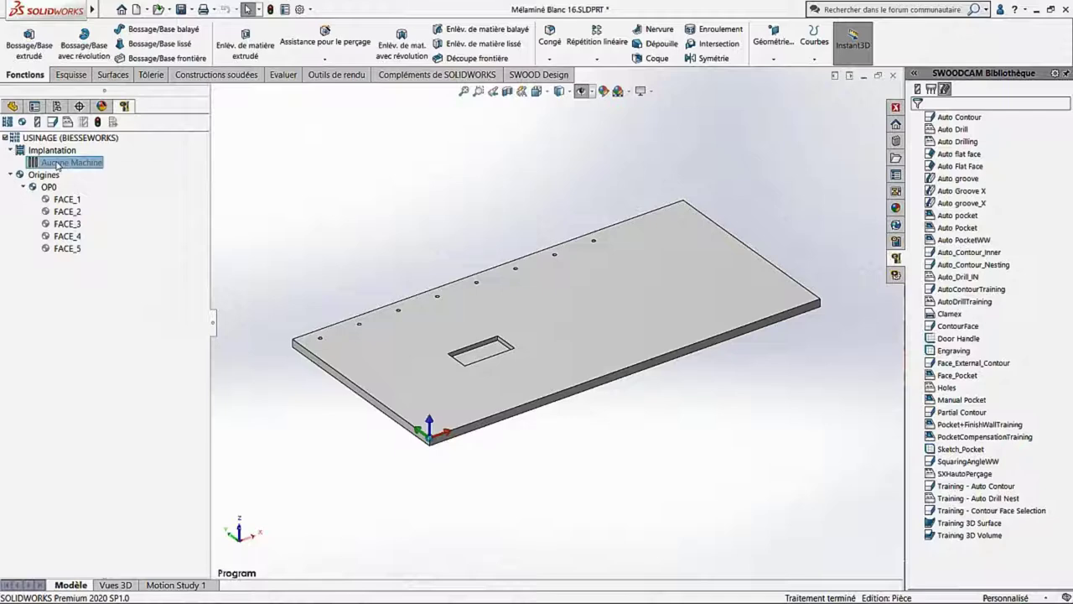
# - Set the machine to SWOOD, load its All Vacum 20 suction-cup state, and confirm
pyautogui.doubleClick(56, 165)
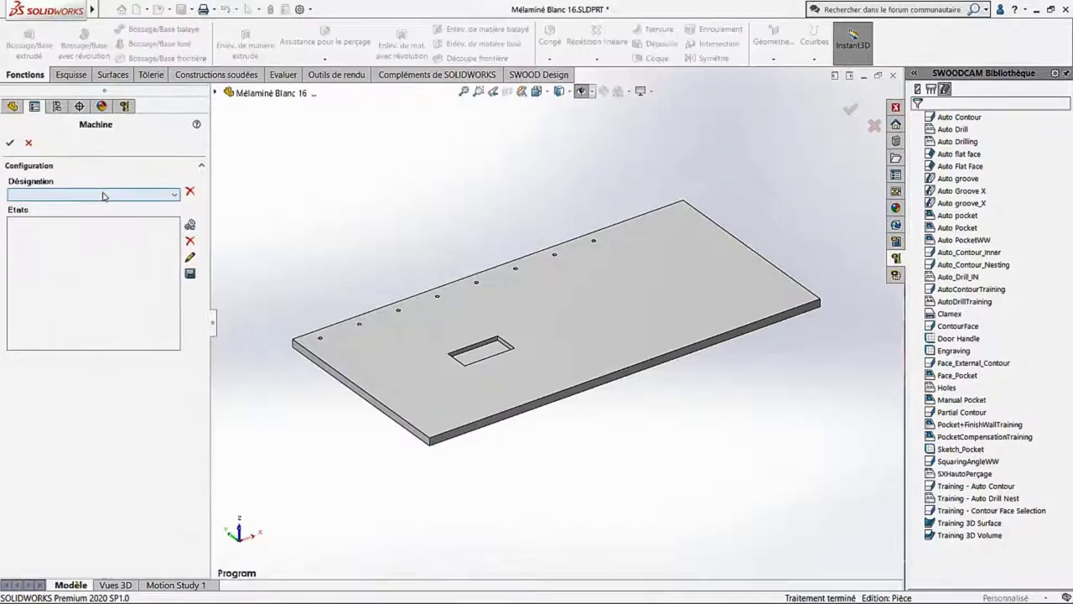
pyautogui.click(104, 195)
pyautogui.click(98, 234)
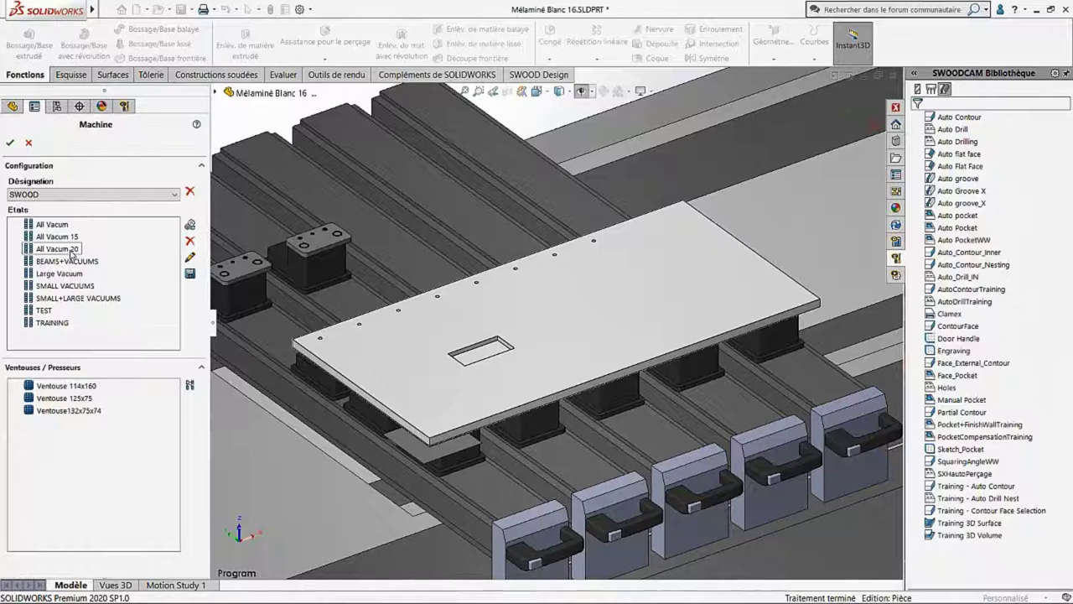
pyautogui.click(72, 254)
pyautogui.click(190, 227)
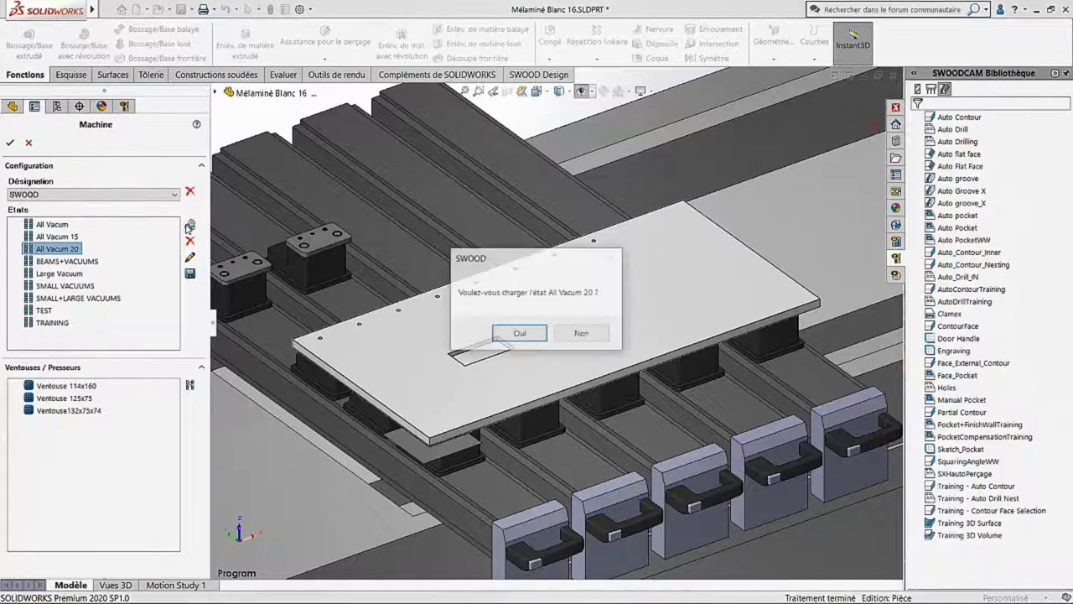
pyautogui.click(515, 337)
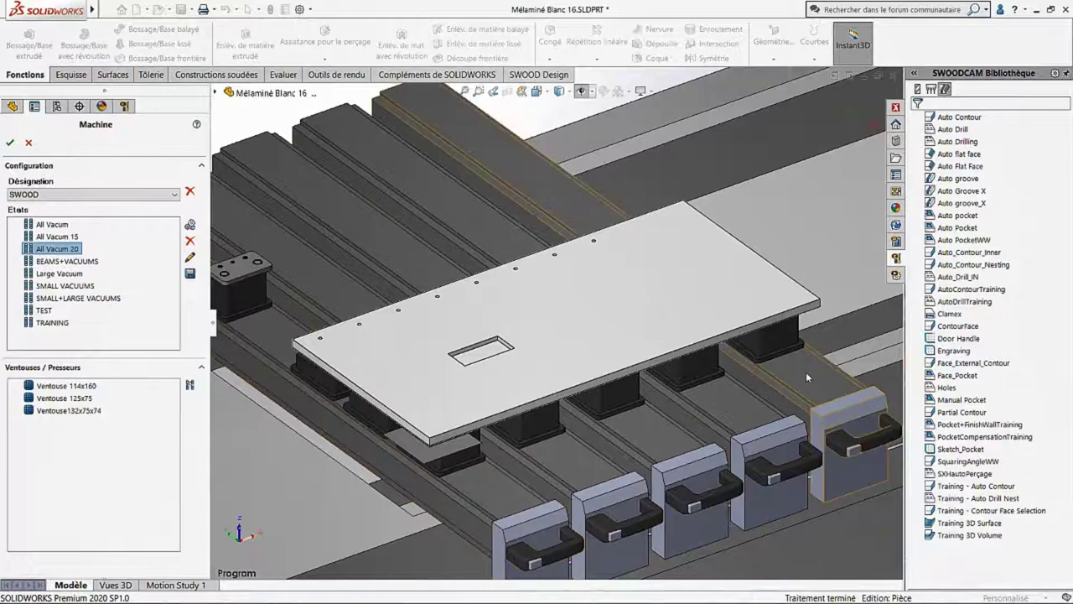
pyautogui.click(518, 323)
pyautogui.moveTo(518, 323)
pyautogui.mouseDown(button='middle')
pyautogui.moveTo(525, 252)
pyautogui.moveTo(626, 240)
pyautogui.moveTo(557, 242)
pyautogui.moveTo(520, 226)
pyautogui.moveTo(520, 322)
pyautogui.mouseUp(button='middle')
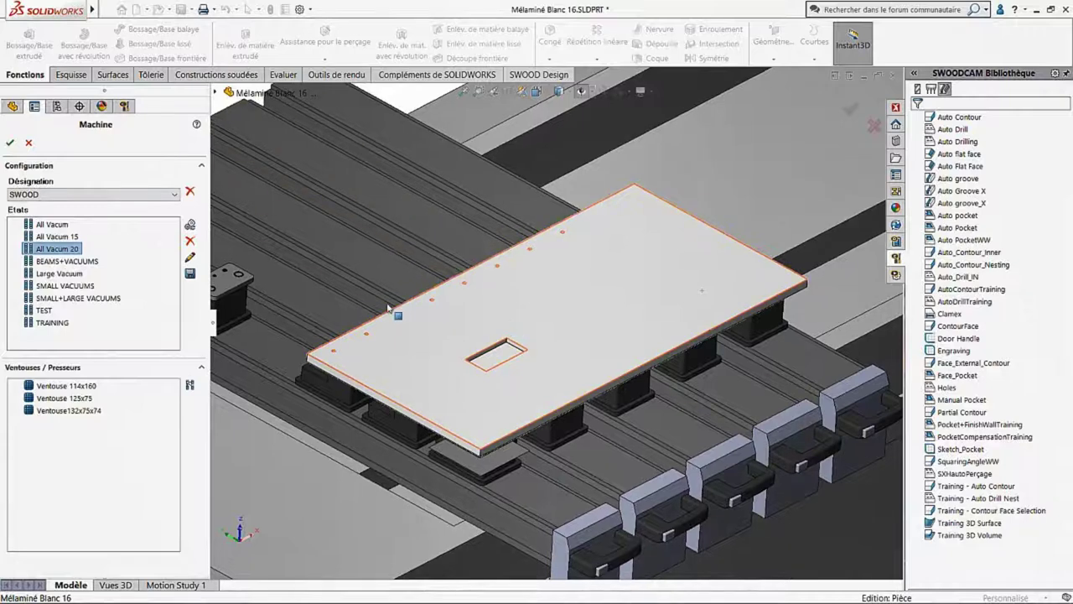
pyautogui.click(10, 143)
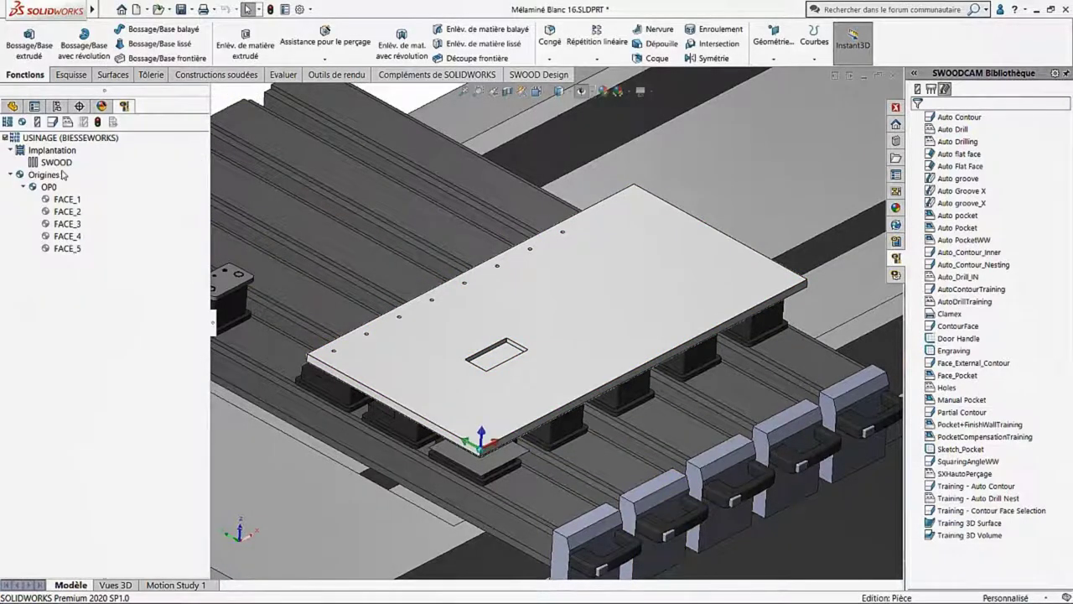
# - Apply Auto Drill to the board's holes and open the toolpath simulation controls
pyautogui.scroll(-3, 352, 354)
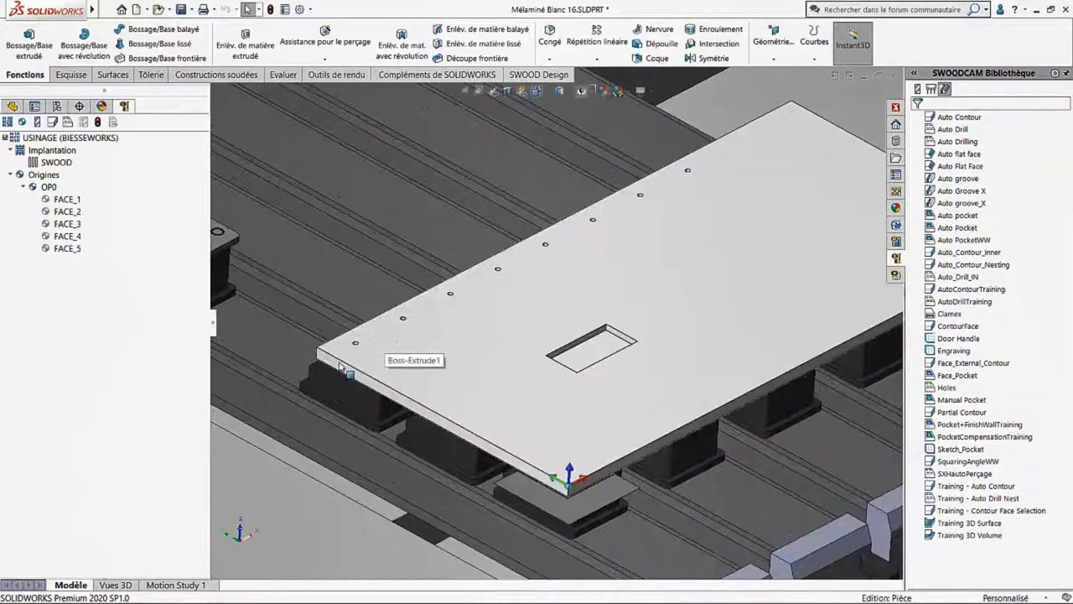
pyautogui.scroll(-2, 377, 346)
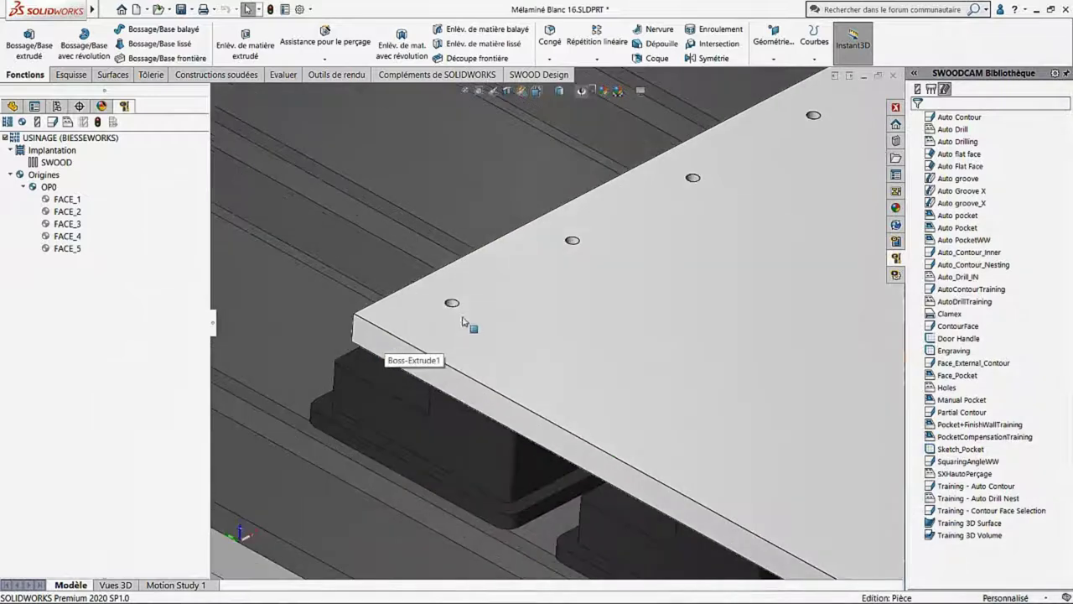
pyautogui.click(572, 242)
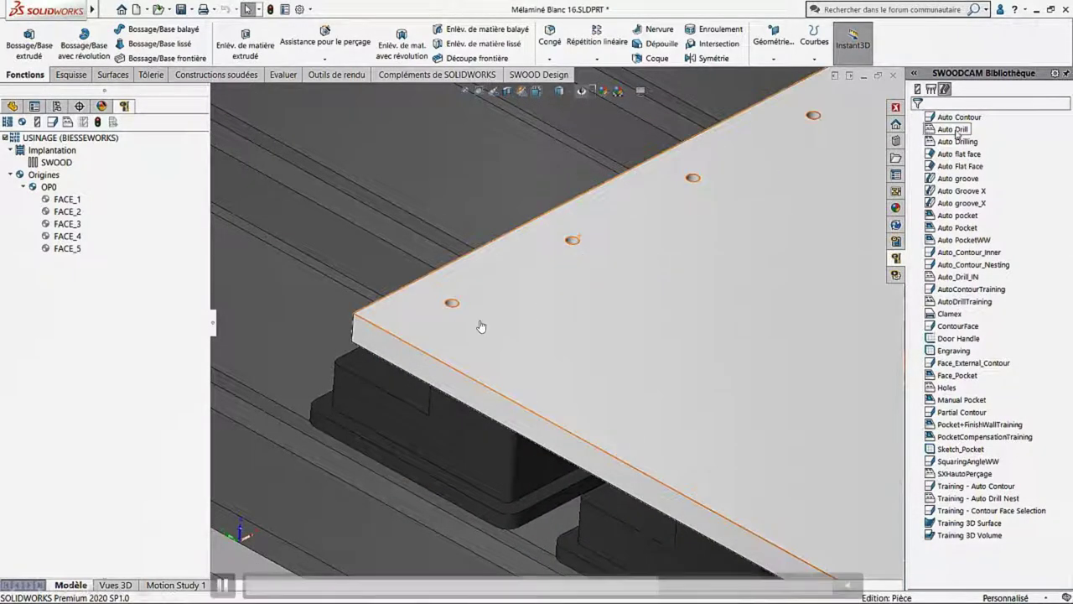
pyautogui.moveTo(461, 316); pyautogui.dragTo(442, 313)
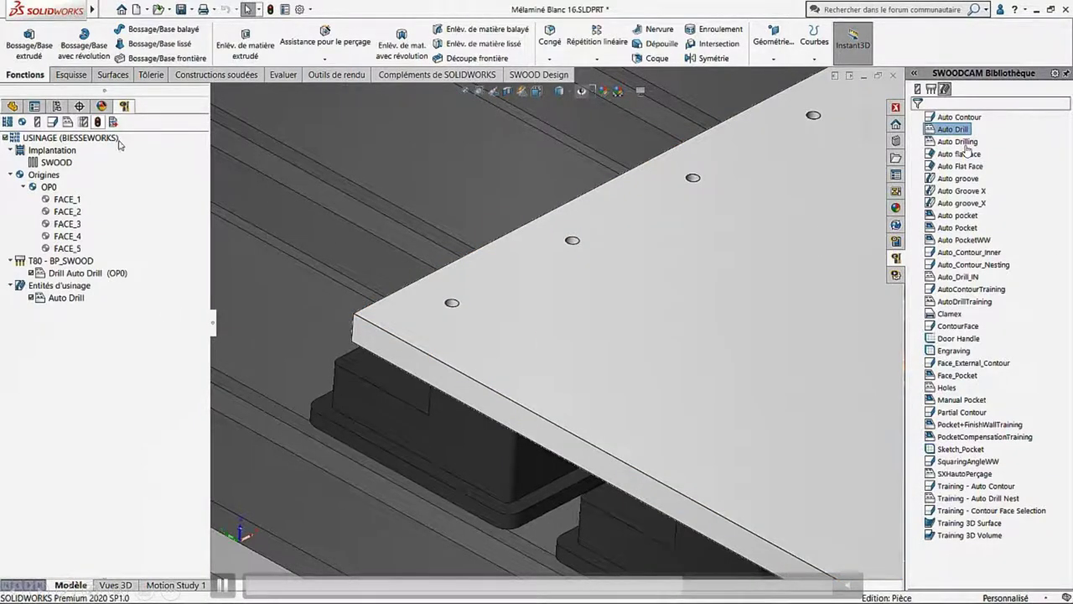
pyautogui.scroll(5, 290, 376)
pyautogui.scroll(-3, 842, 239)
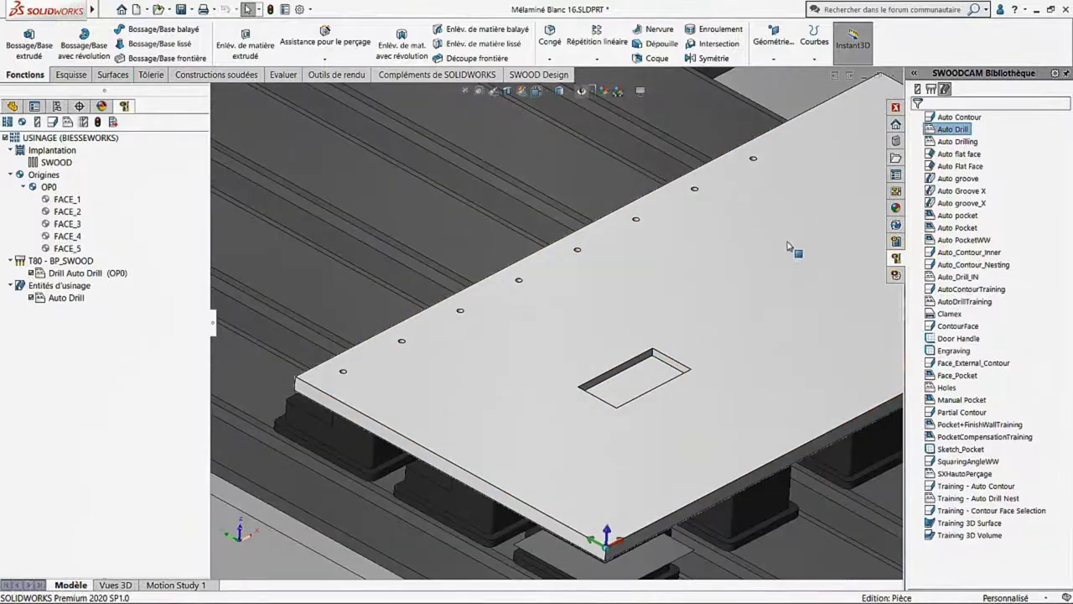
pyautogui.click(83, 123)
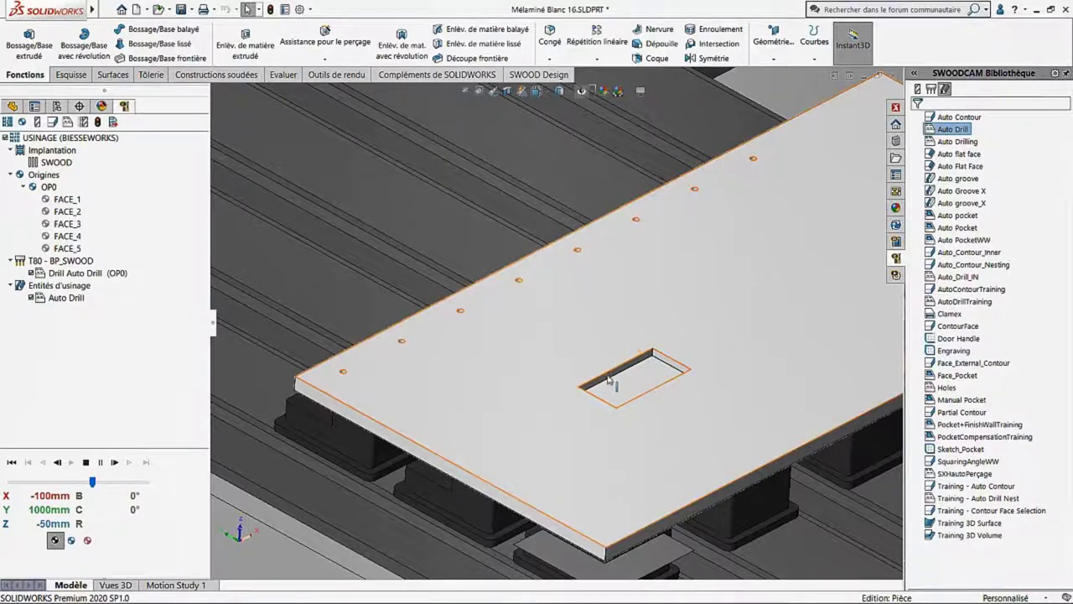
# - Apply Auto pocket to the board's rectangular pocket and start the machining simulation
pyautogui.click(693, 322)
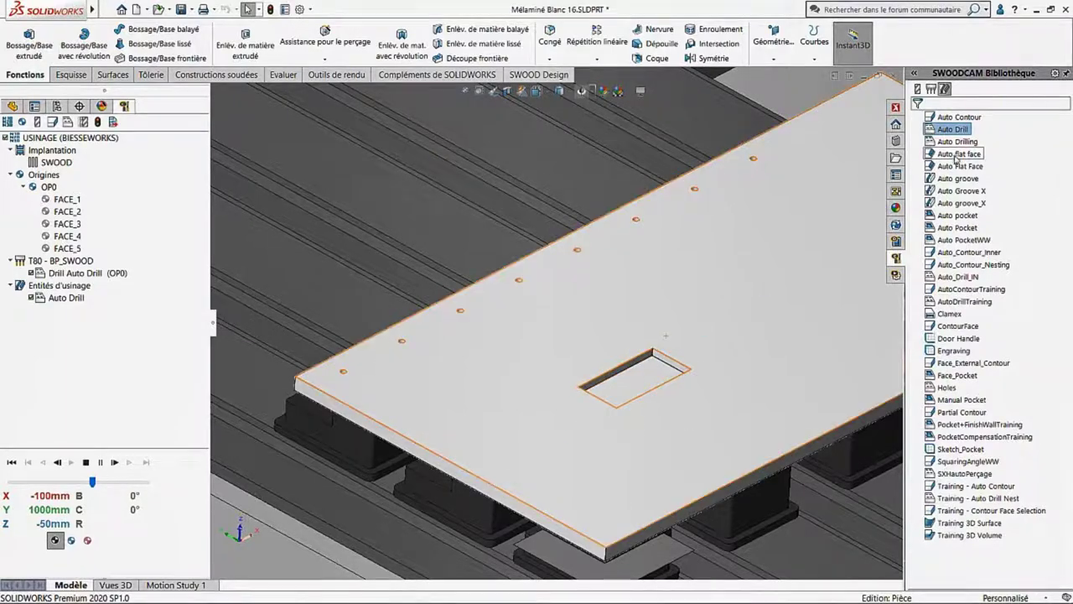
pyautogui.click(960, 216)
pyautogui.moveTo(960, 216); pyautogui.dragTo(860, 258)
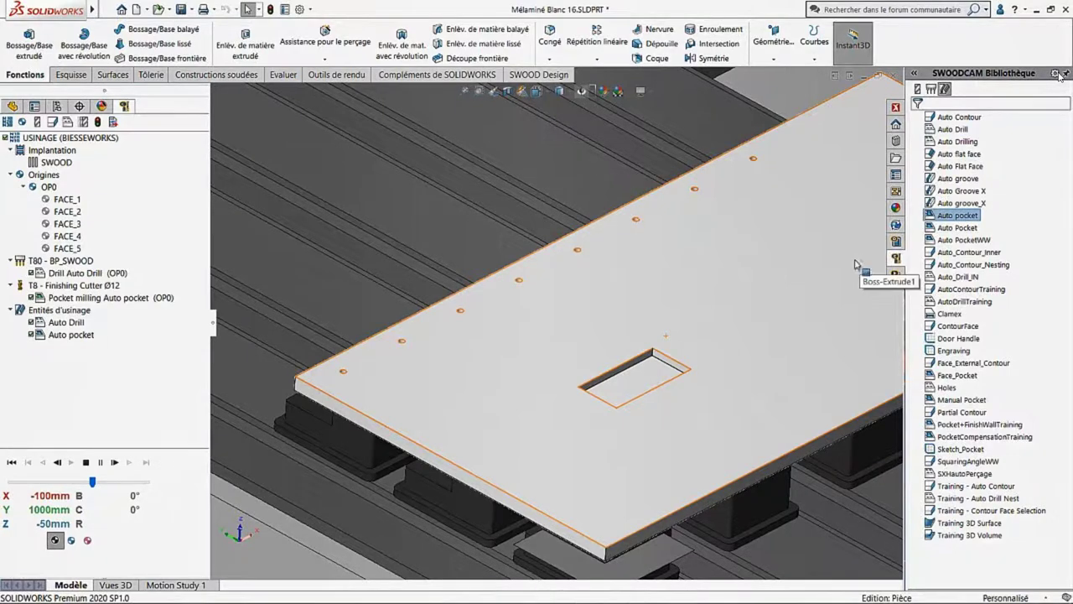
pyautogui.click(83, 122)
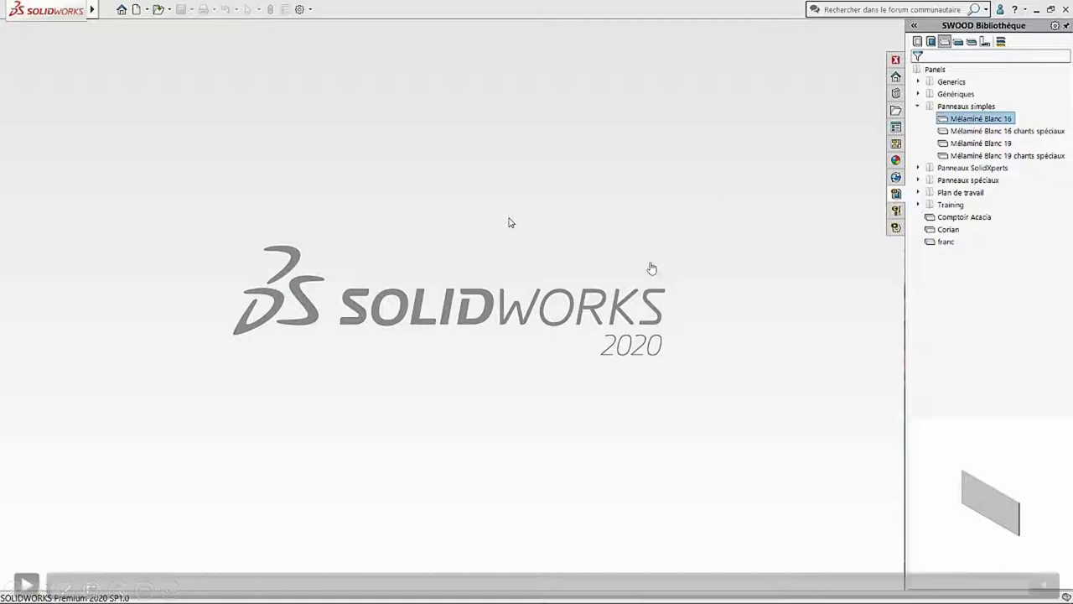
# - Restart the slide show from slide 10, advance to GESTION DE PROJETS – RAPPORTS, then refocus PowerPoint
pyautogui.press('Escape')
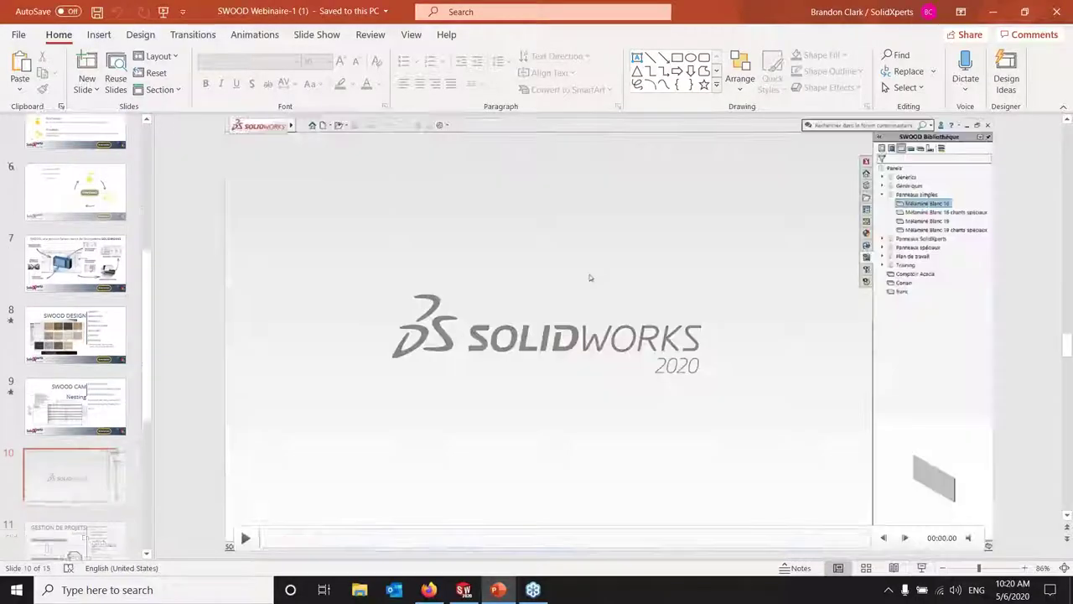
pyautogui.click(921, 568)
pyautogui.press('Right')
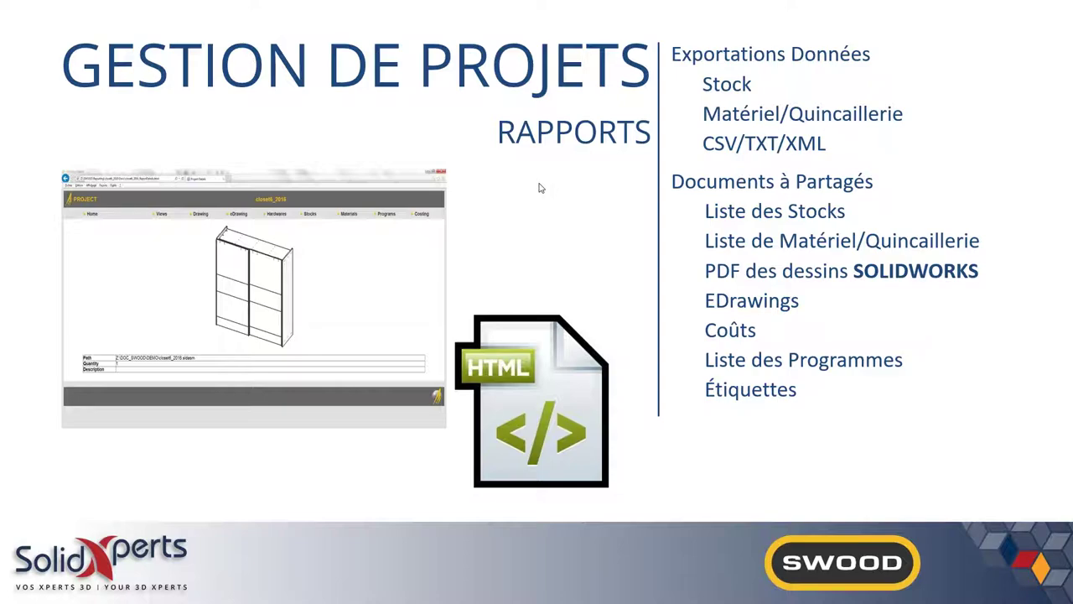
pyautogui.hotkey('alt', 'Tab')
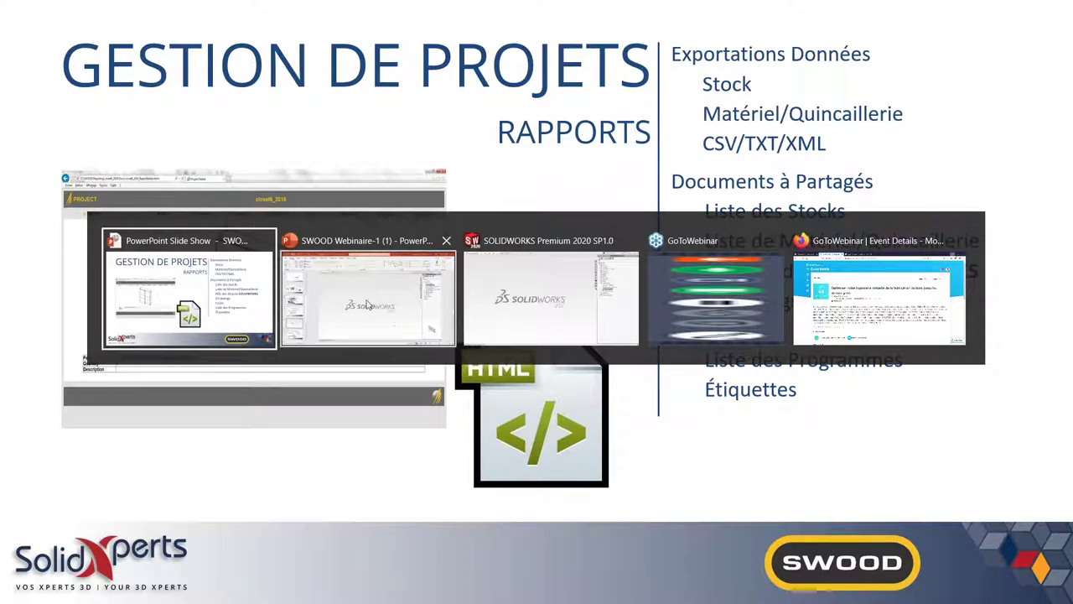
pyautogui.click(386, 310)
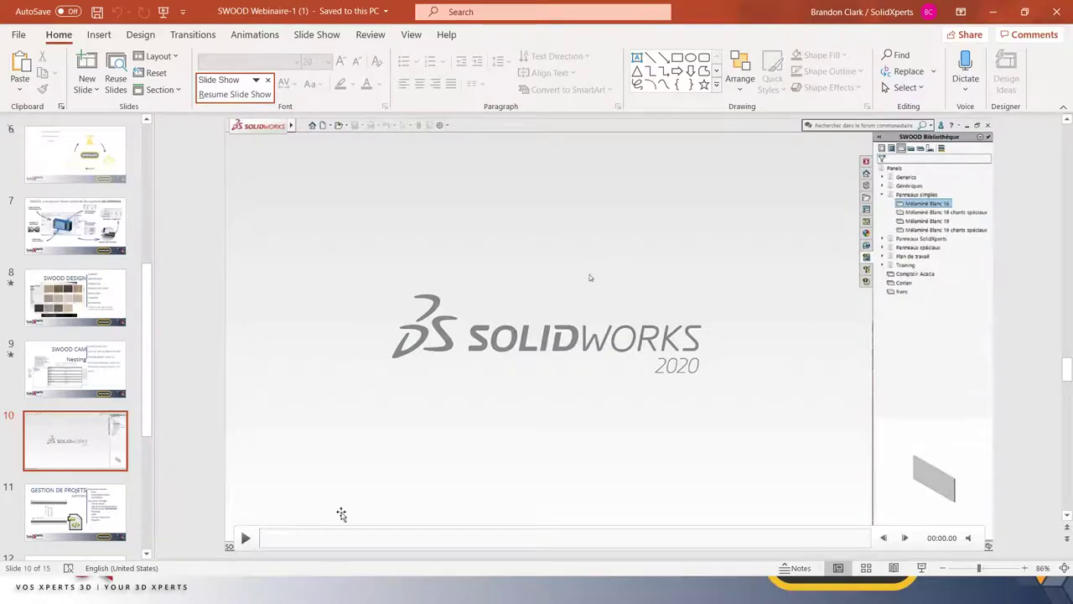
# - Edit CAISSON DEMO2 from the Caisson frames library, start Générer rapport, and resume the slide show
pyautogui.hotkey('alt', 'Tab')
pyautogui.hotkey('alt', 'Tab')
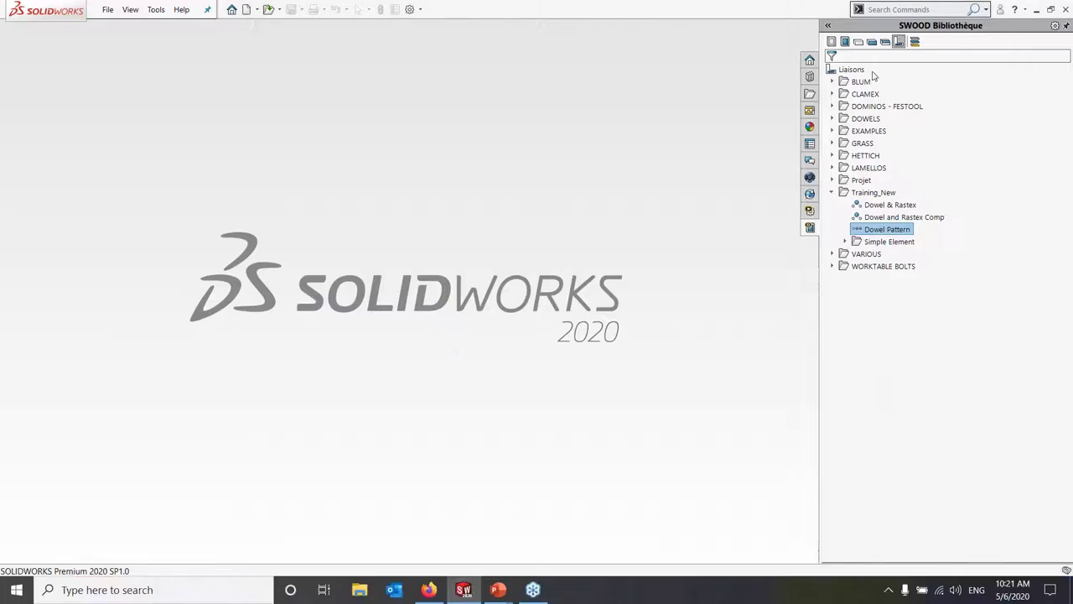
pyautogui.click(832, 42)
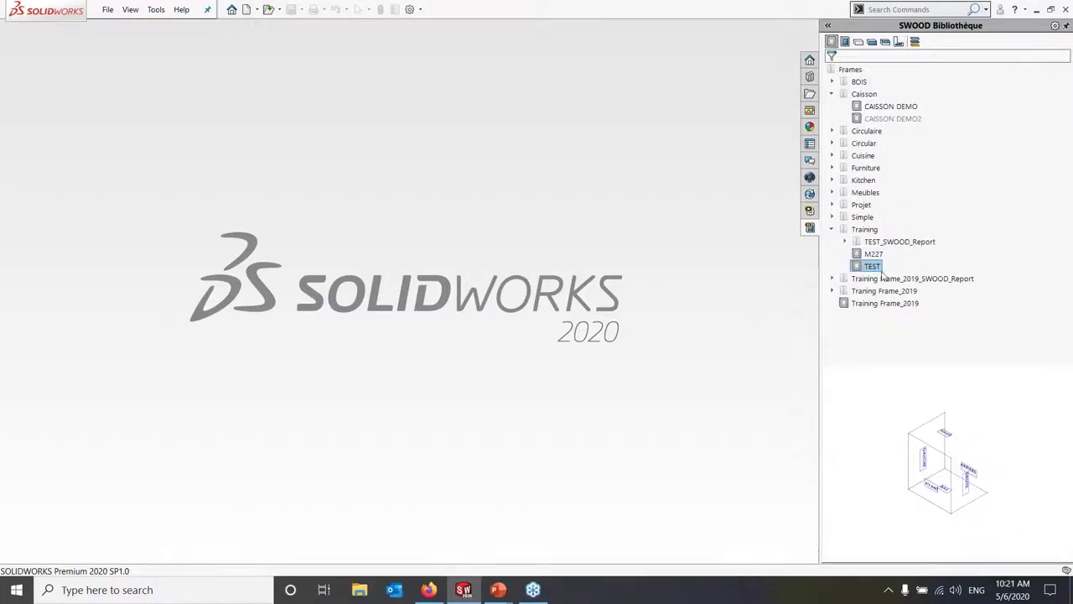
pyautogui.click(887, 119)
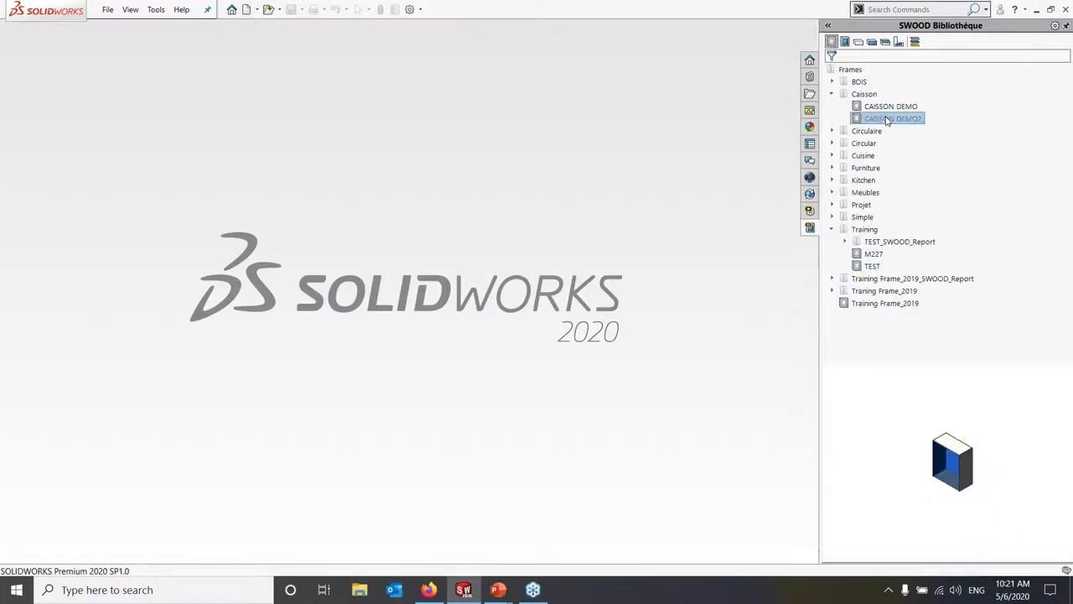
pyautogui.rightClick(887, 119)
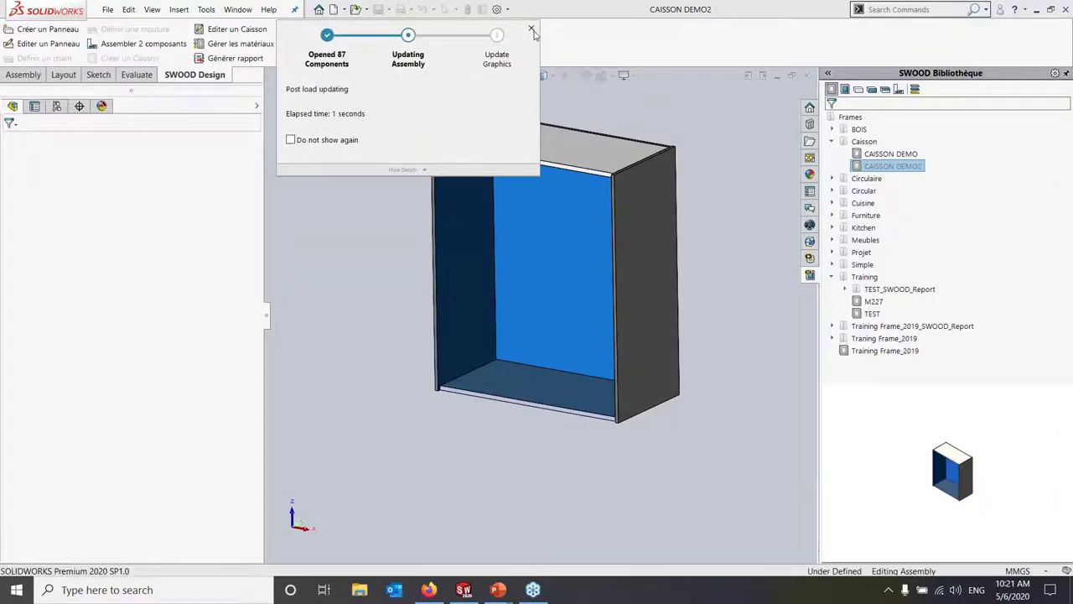
pyautogui.click(242, 59)
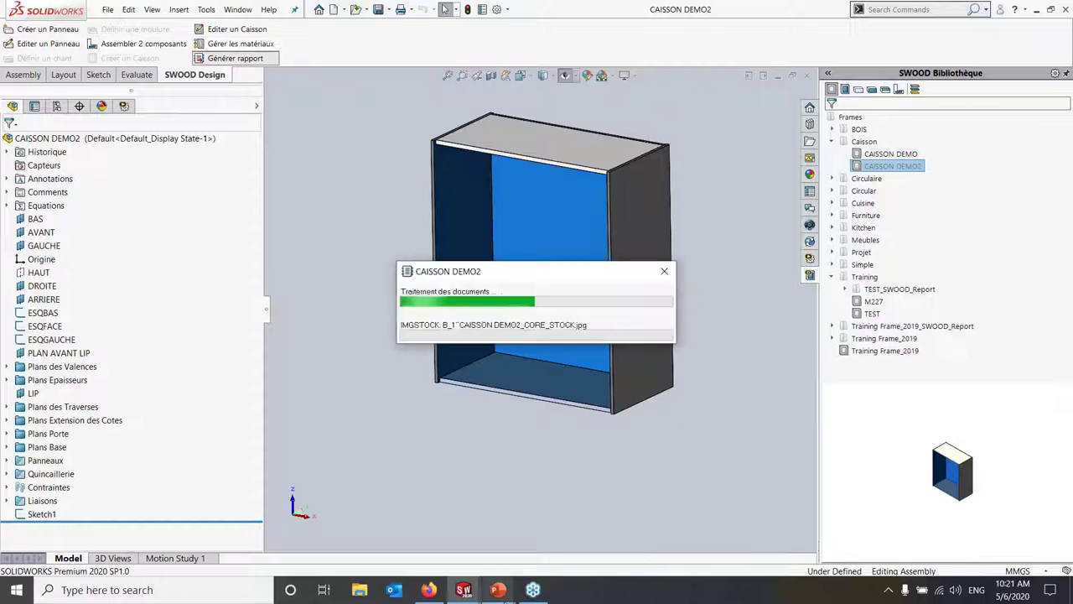
pyautogui.click(560, 545)
pyautogui.click(560, 545)
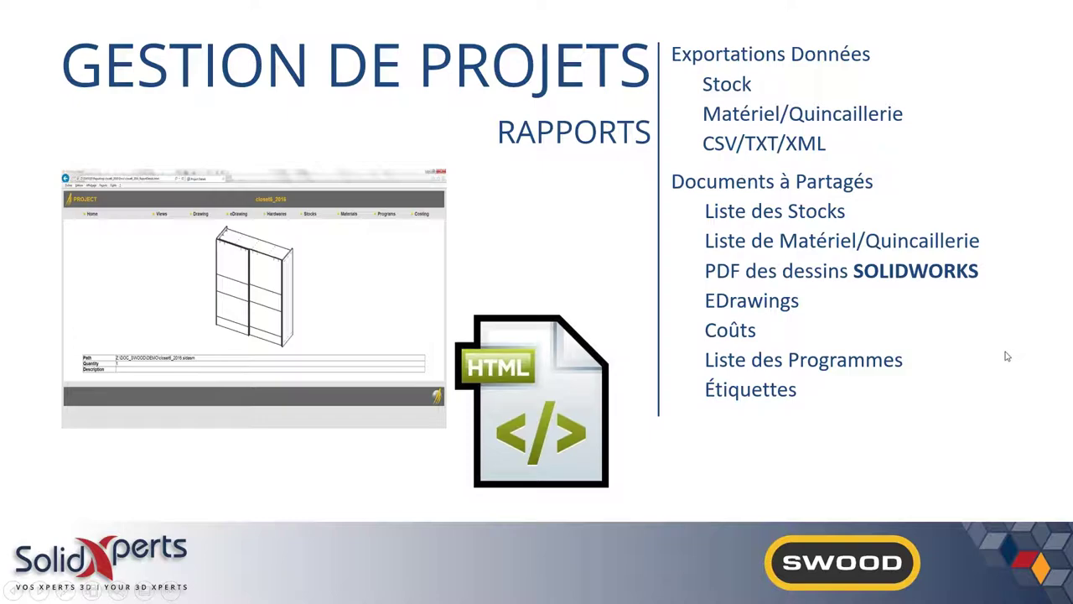
# - Switch from the slide show to the SOLIDWORKS window showing CAISSON DEMO2
pyautogui.hotkey('alt', 'Tab')
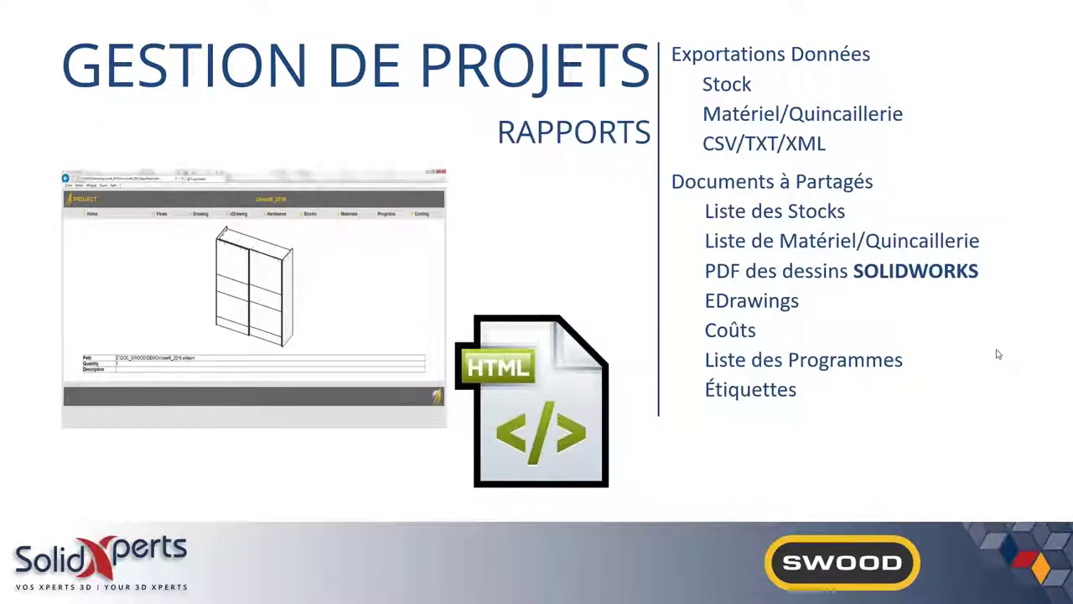
pyautogui.hotkey('alt', 'Tab')
pyautogui.hotkey('alt', 'Tab')
pyautogui.hotkey('alt', 'Tab')
pyautogui.hotkey('alt', 'Tab')
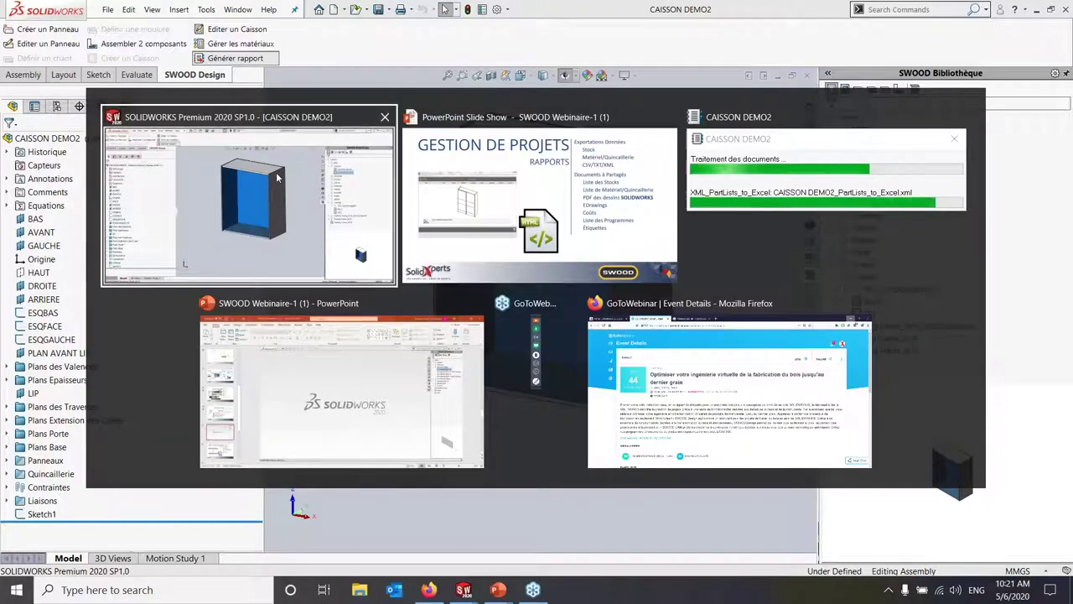
pyautogui.click(400, 245)
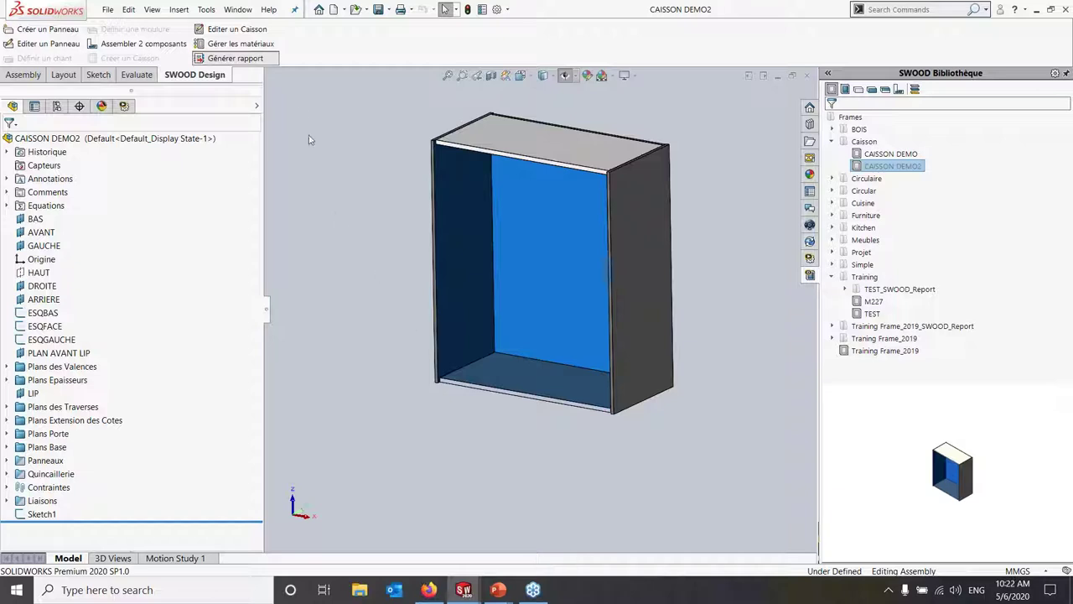
# - Generate the CAISSON DEMO2 report, expand its Documents, and preview WEB_REPORT_DETAILS after the saw cut and PROFILES files
pyautogui.click(239, 59)
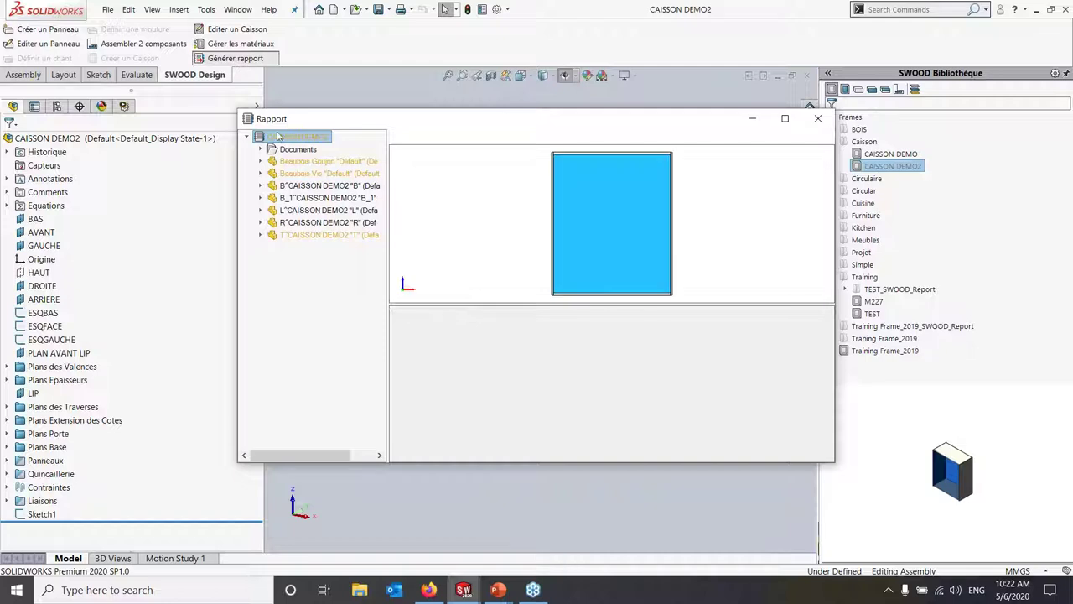
pyautogui.doubleClick(270, 150)
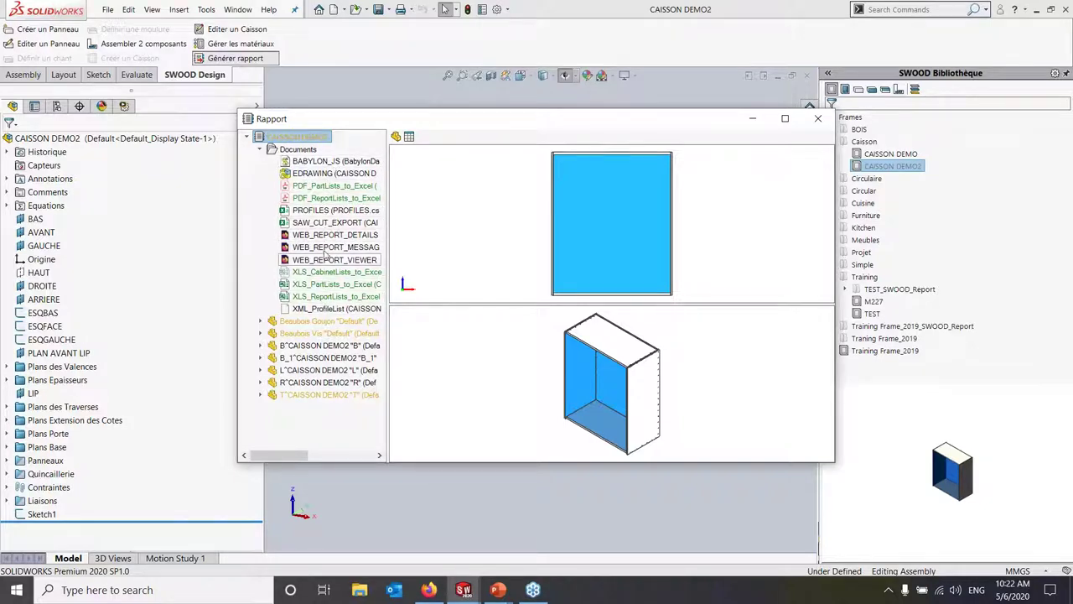
pyautogui.click(334, 222)
pyautogui.click(334, 209)
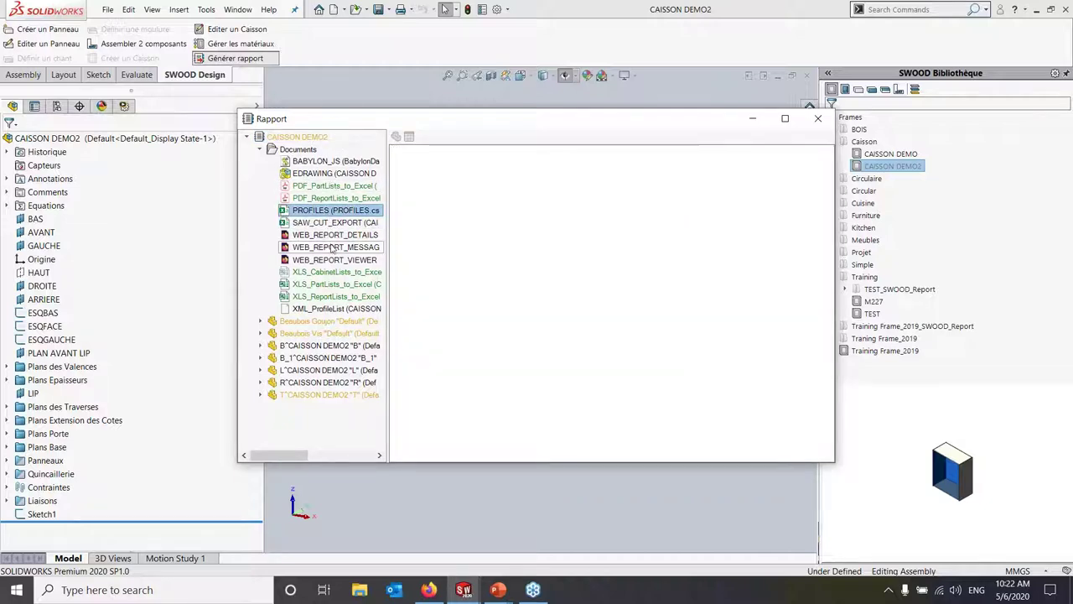
pyautogui.click(334, 235)
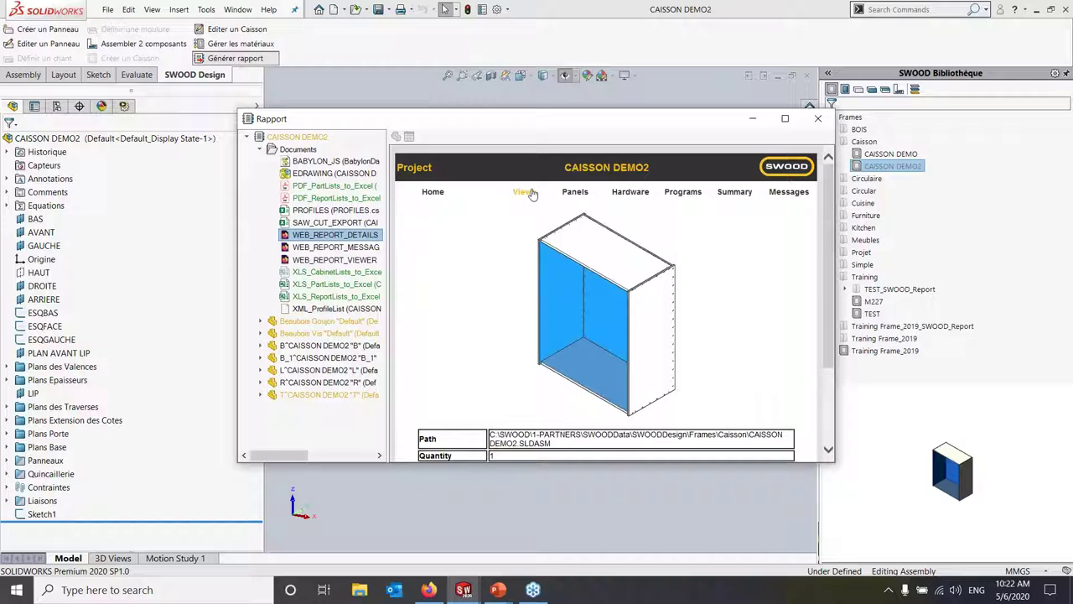
# - Review the report's Views and Panels pages, examining the R panel's stock dimensions
pyautogui.click(524, 192)
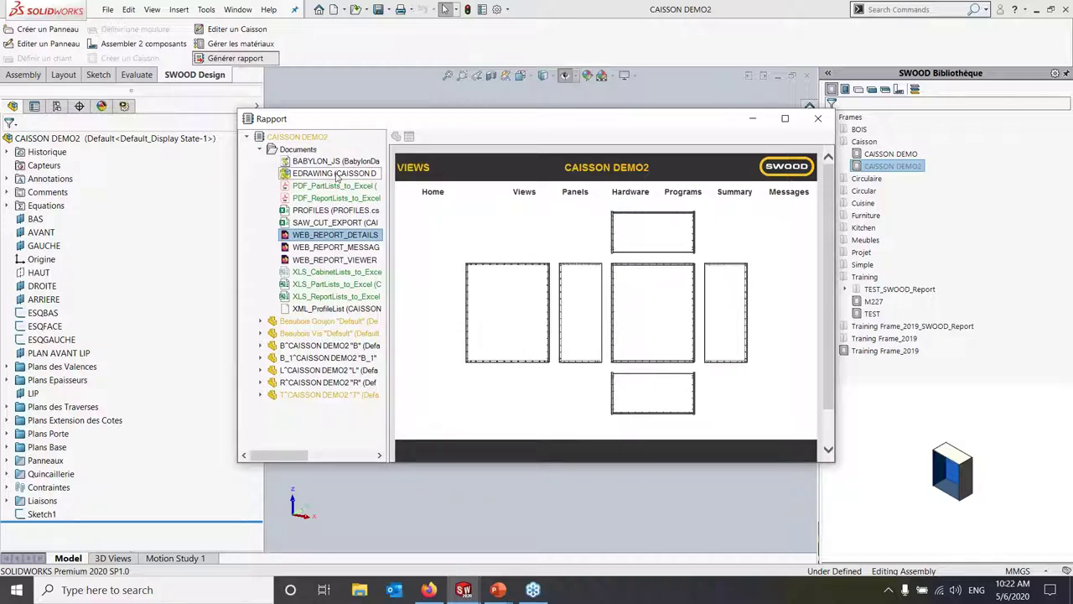
pyautogui.click(572, 194)
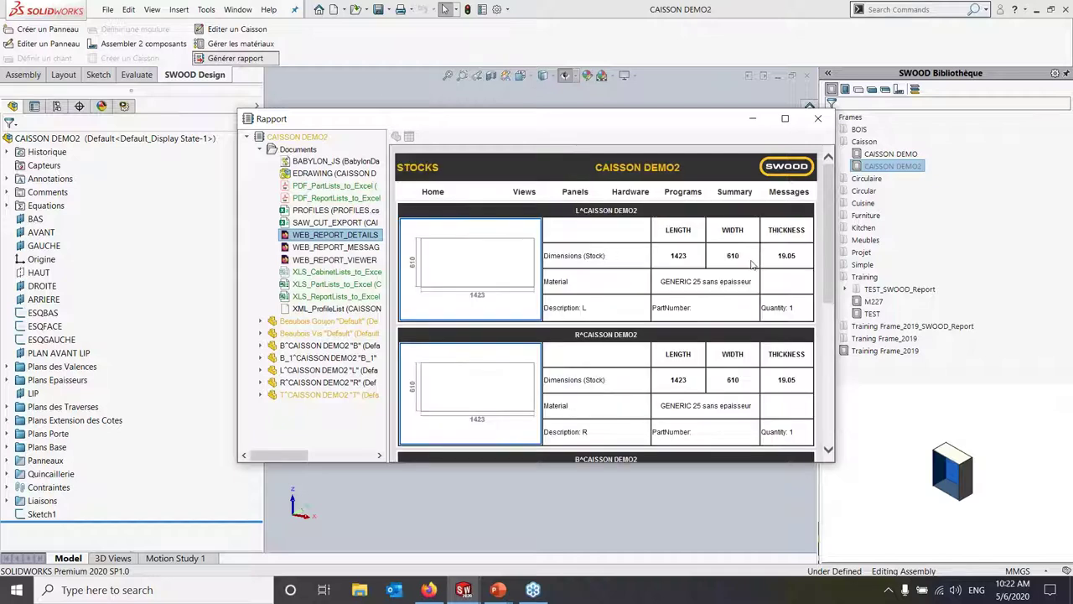
pyautogui.scroll(-1, 658, 261)
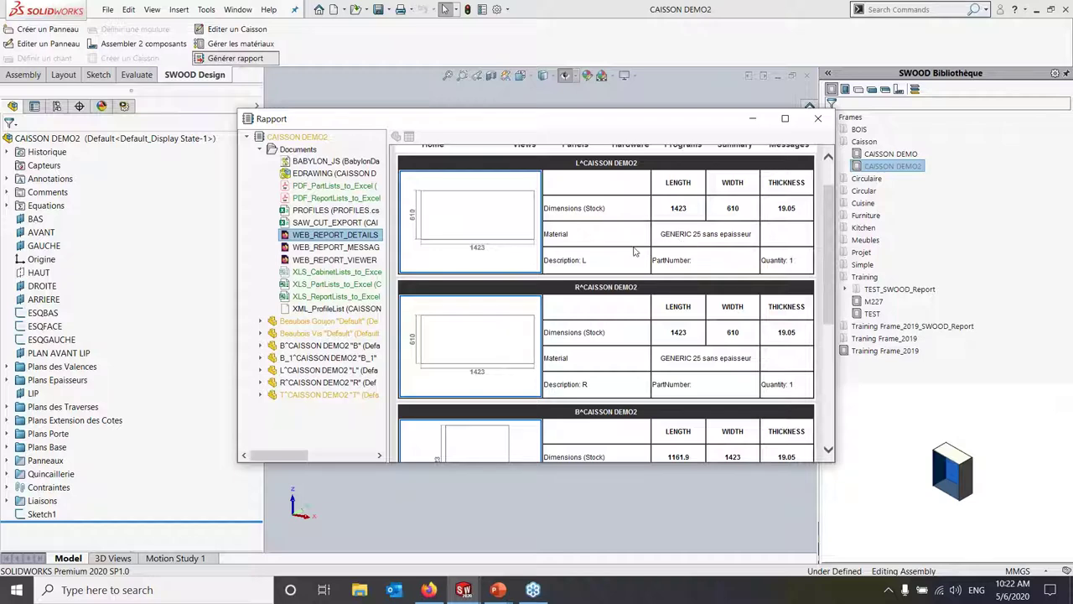
pyautogui.scroll(1, 724, 269)
pyautogui.scroll(-1, 721, 267)
pyautogui.scroll(-1, 712, 260)
pyautogui.scroll(-1, 712, 260)
pyautogui.scroll(-2, 712, 260)
pyautogui.scroll(2, 607, 255)
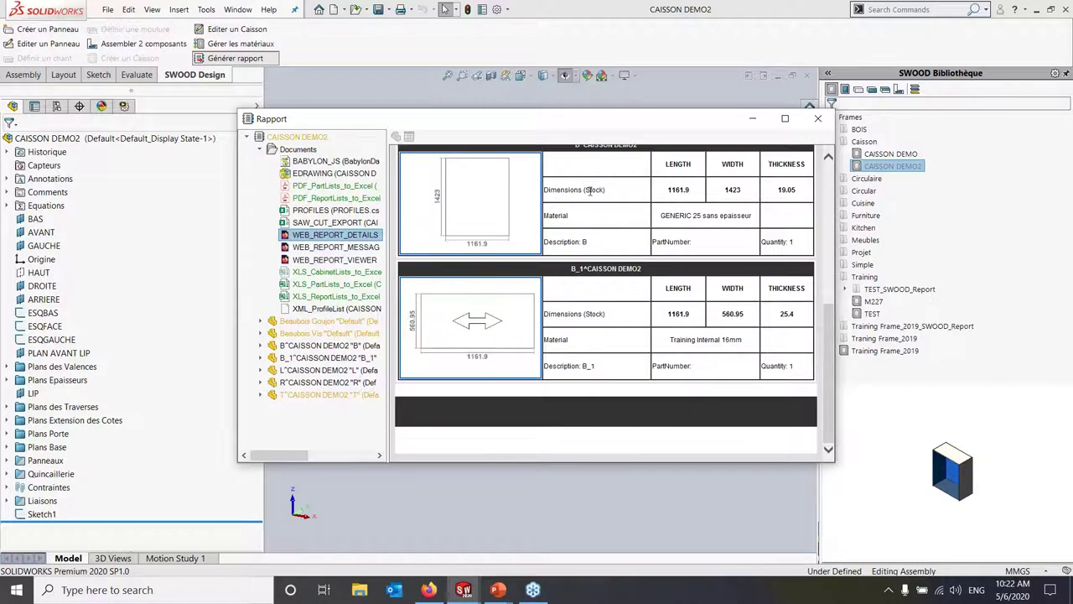
pyautogui.scroll(1, 607, 256)
pyautogui.scroll(2, 602, 252)
pyautogui.scroll(1, 605, 243)
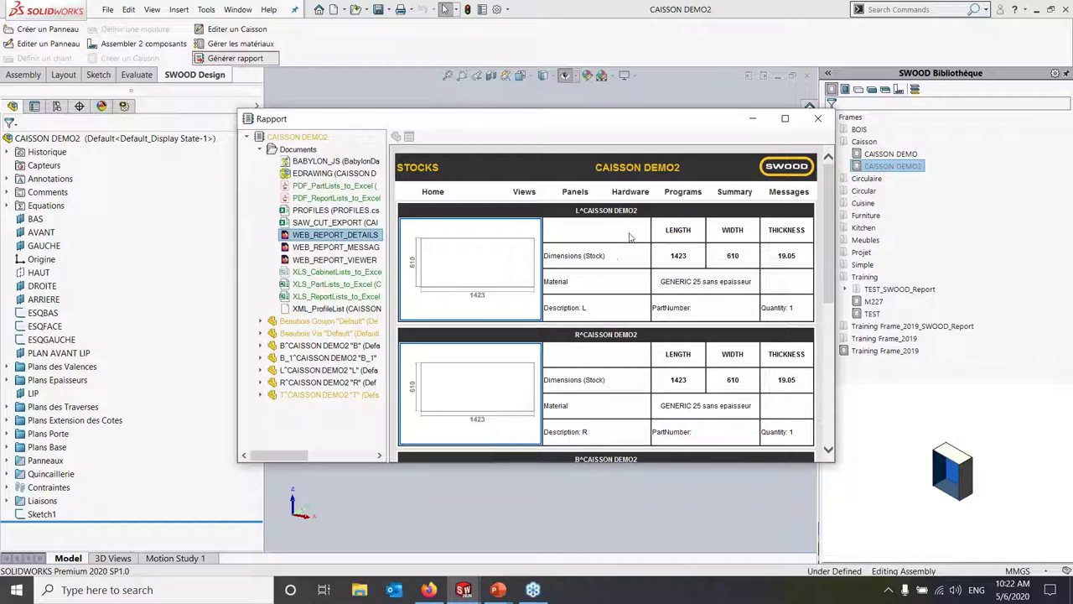
pyautogui.moveTo(576, 340); pyautogui.dragTo(656, 369)
pyautogui.click(792, 309)
pyautogui.click(794, 309)
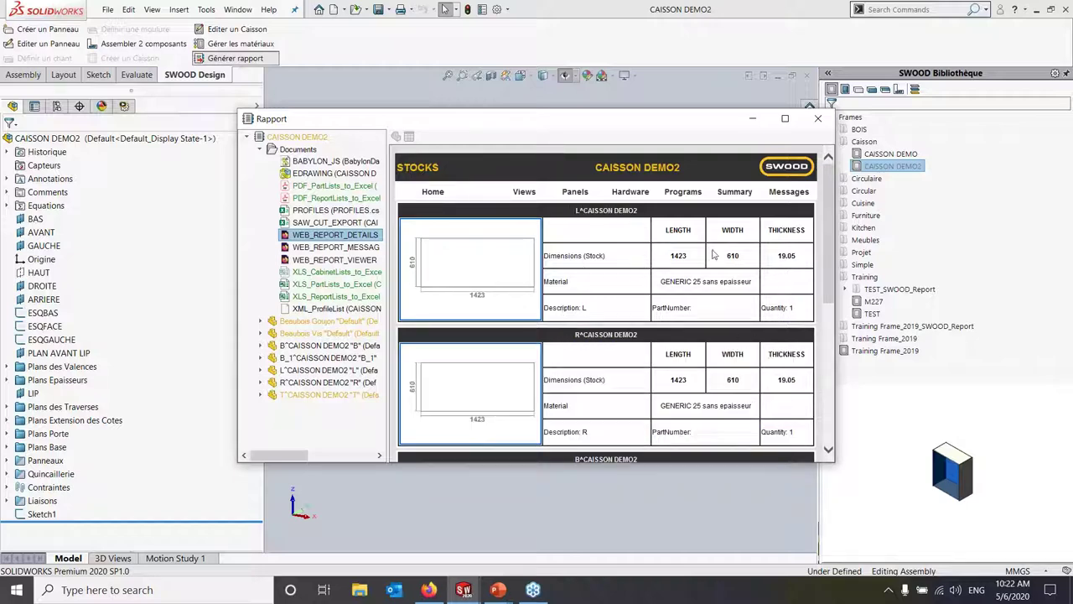
# - Check the Hardware, Programs, Messages and material cost Summary pages, then close the Rapport window
pyautogui.click(630, 191)
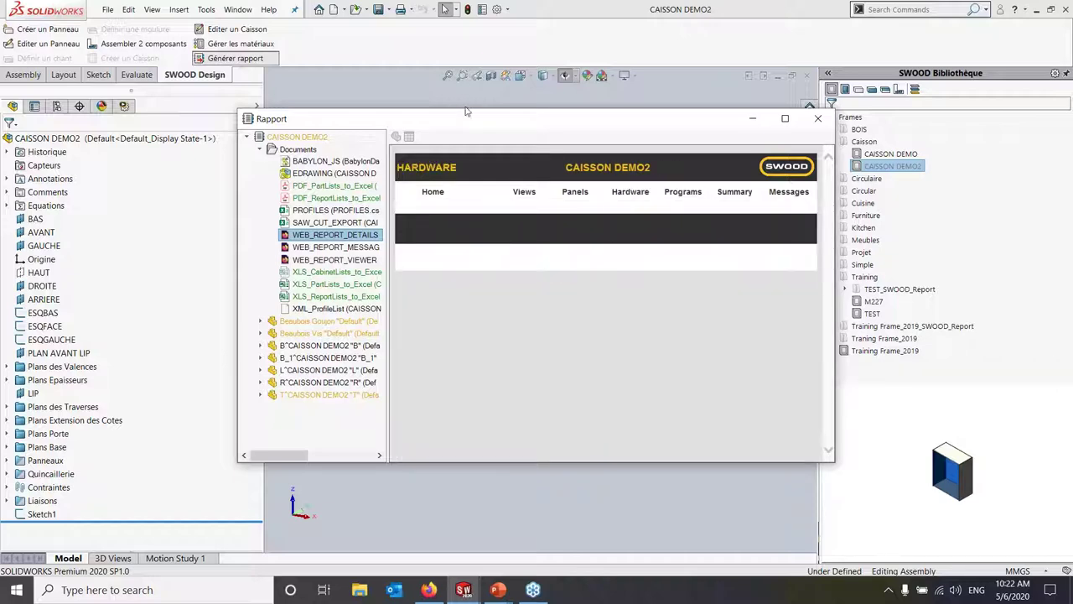
pyautogui.click(688, 192)
pyautogui.click(797, 193)
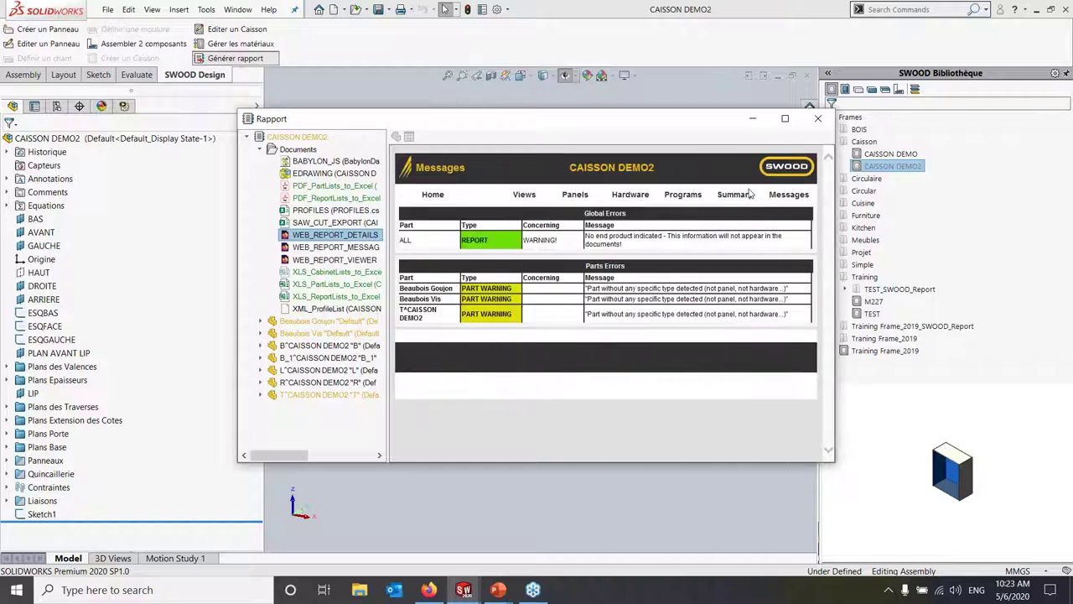
pyautogui.click(735, 194)
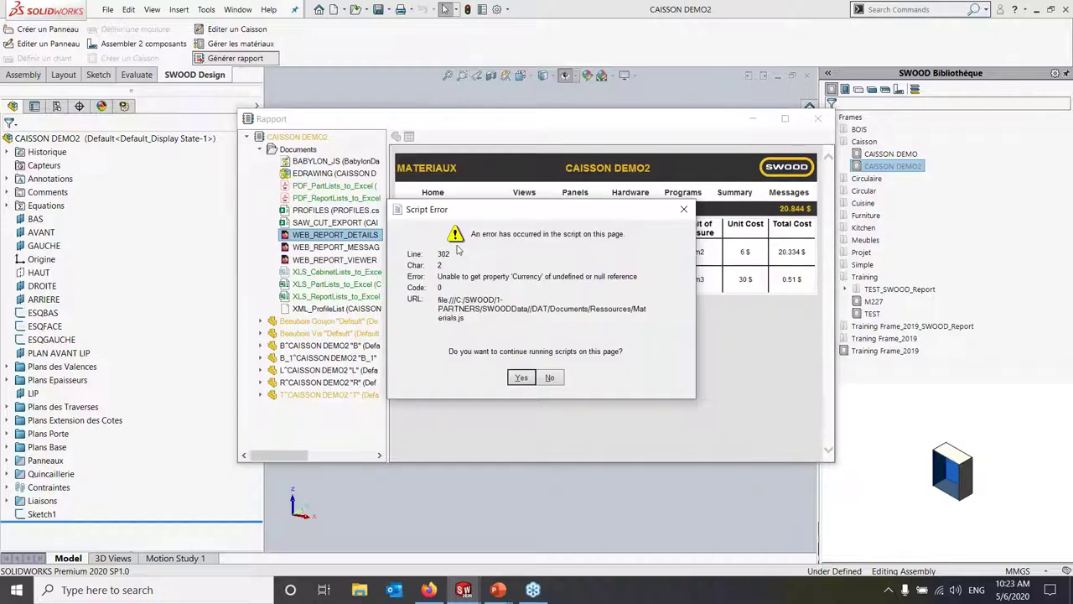
pyautogui.click(527, 379)
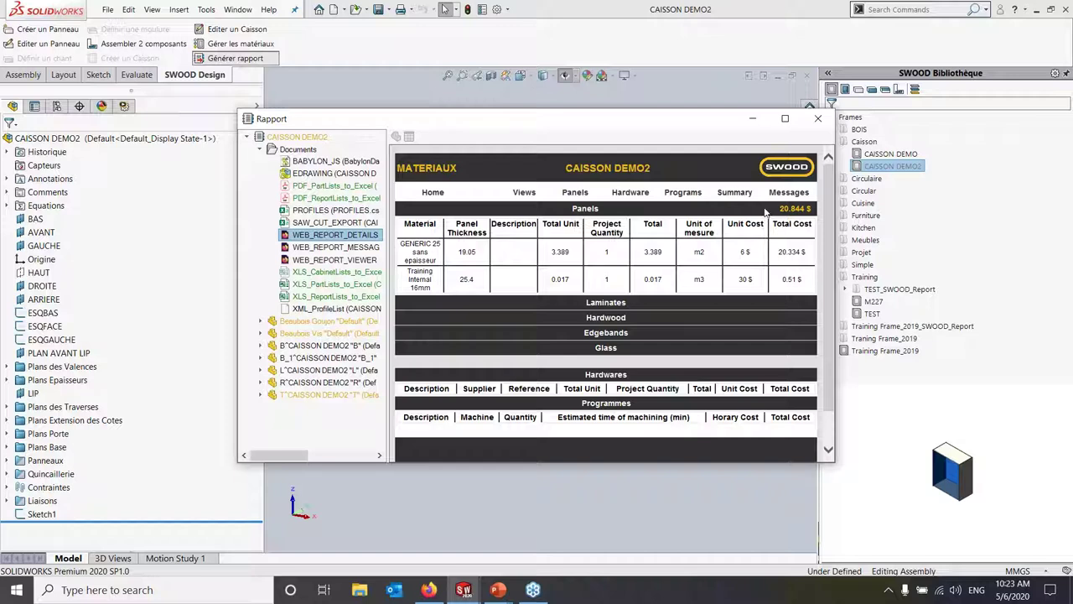
pyautogui.scroll(-1, 765, 211)
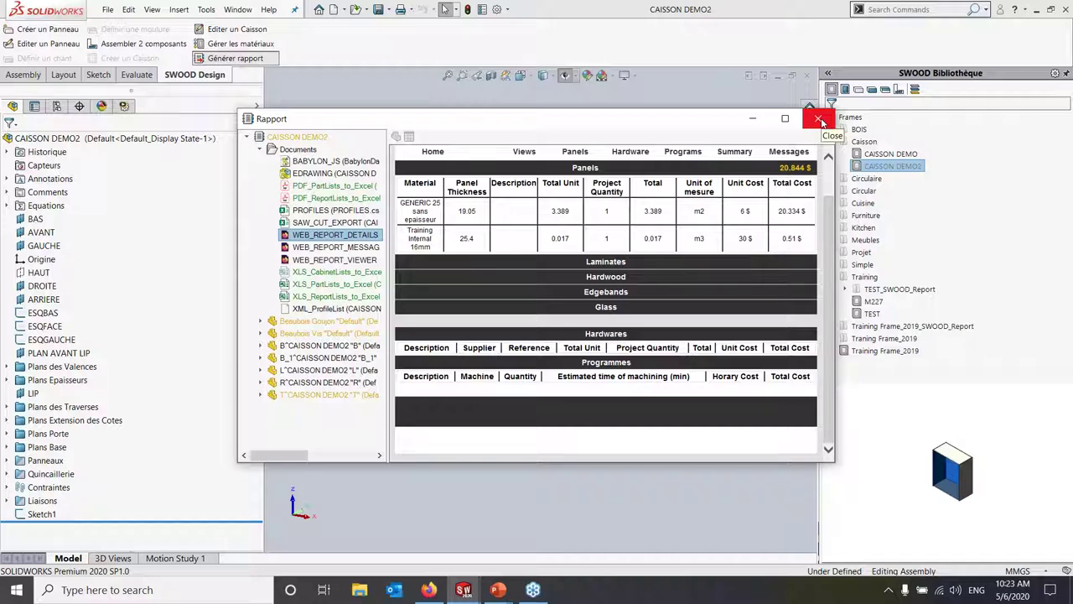
pyautogui.click(818, 118)
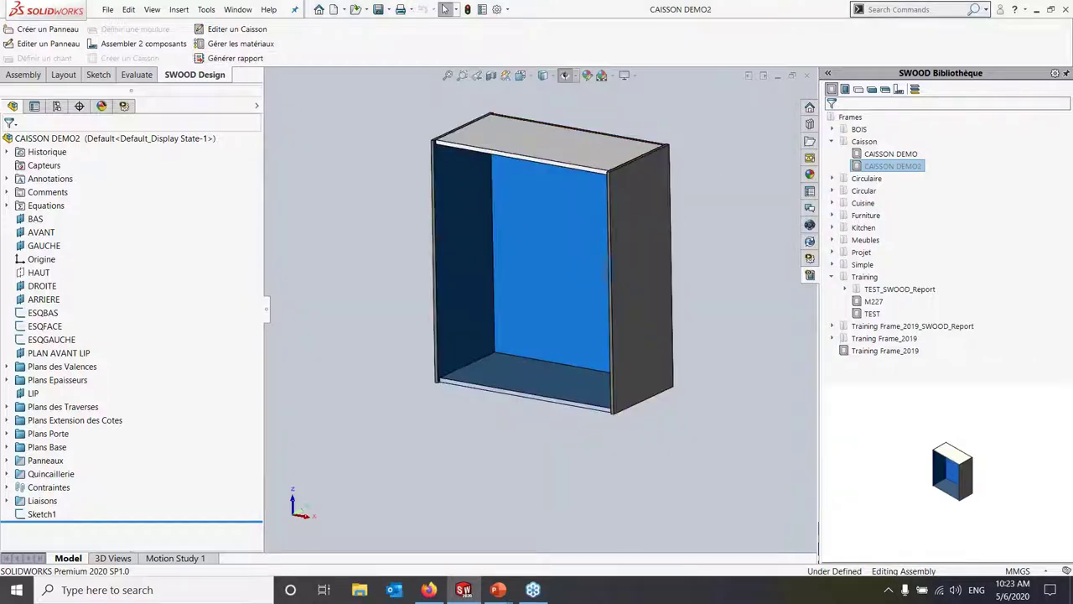
# - Bring the slide show back and advance to the next slide
pyautogui.moveTo(498, 589)
pyautogui.click(578, 545)
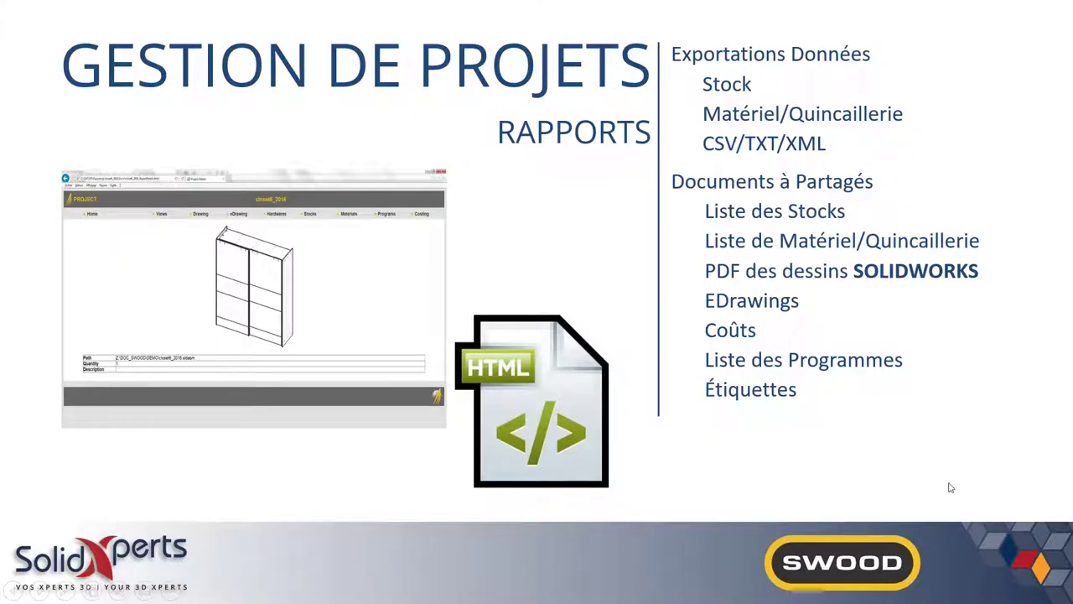
pyautogui.click(951, 487)
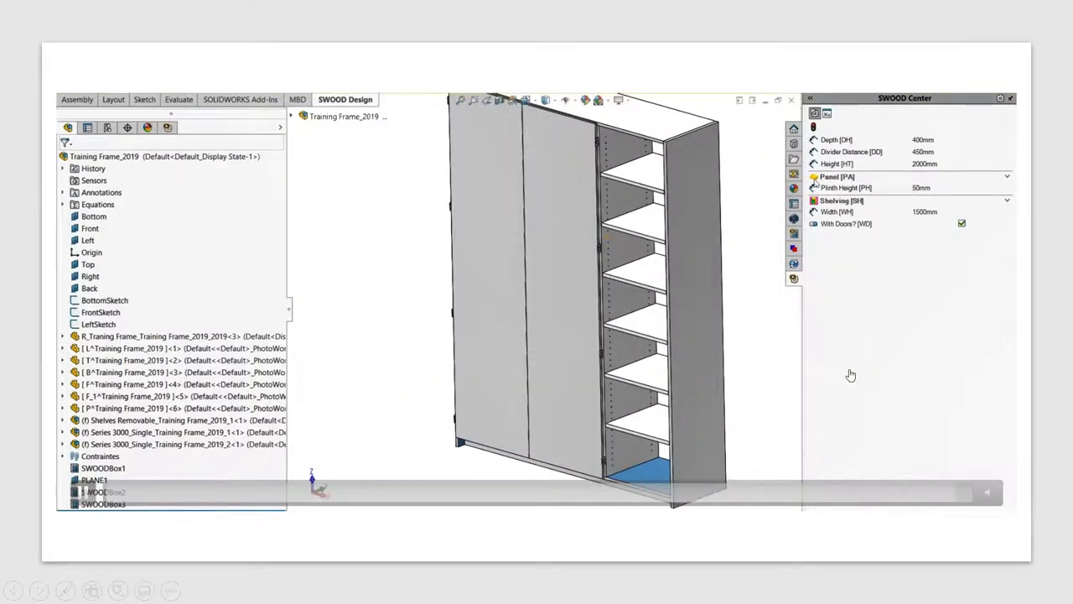
# - Restart the slide show from slide 13, advance to Agencement, then close CAISSON DEMO2 in SOLIDWORKS
pyautogui.press('Escape')
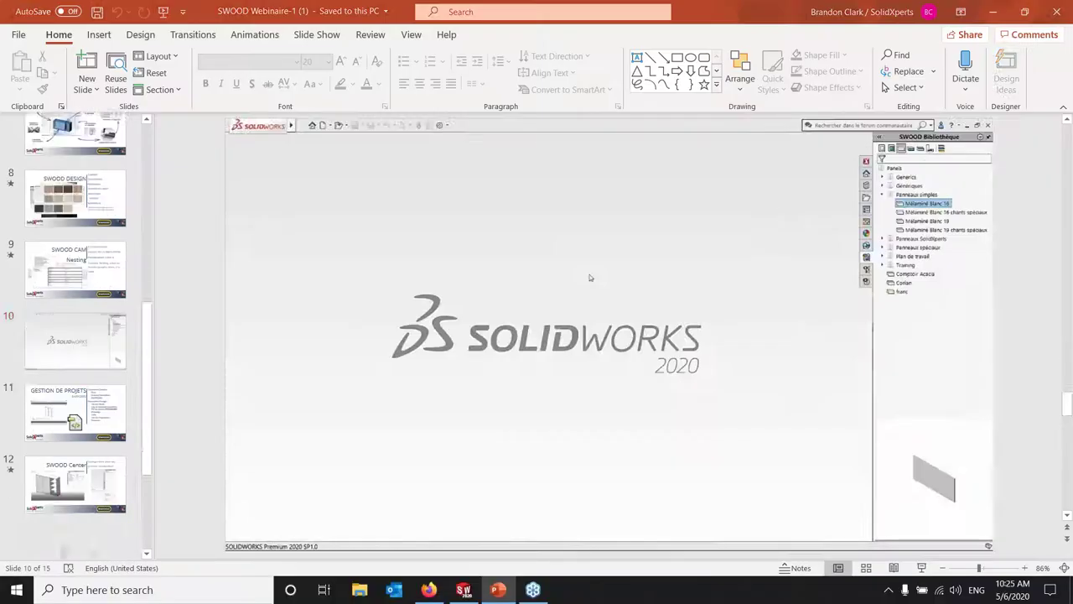
pyautogui.click(921, 567)
pyautogui.press('Right')
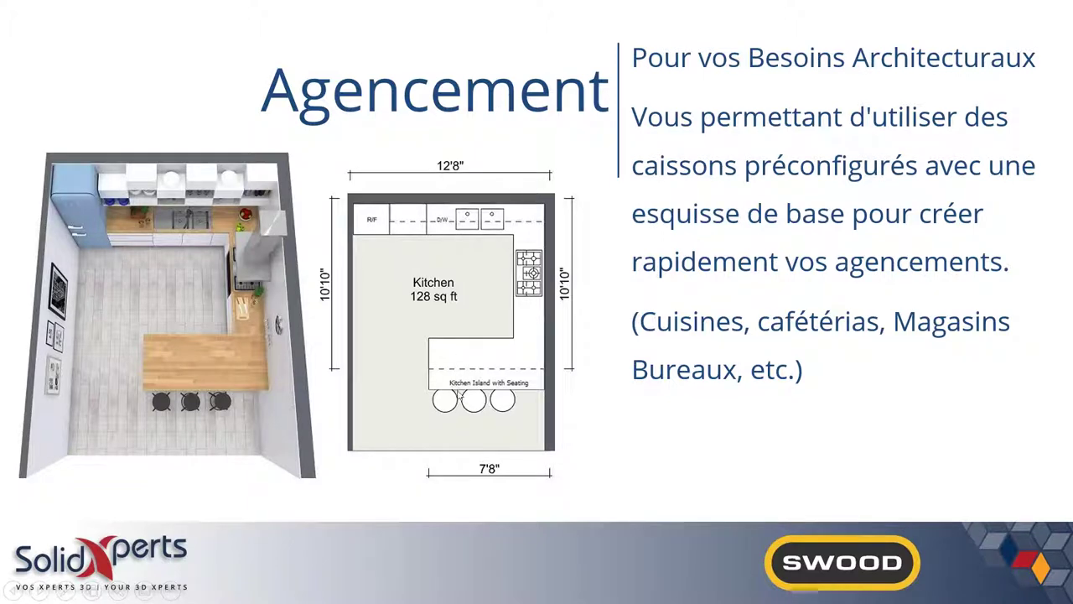
pyautogui.hotkey('alt', 'Tab')
pyautogui.hotkey('alt', 'Tab')
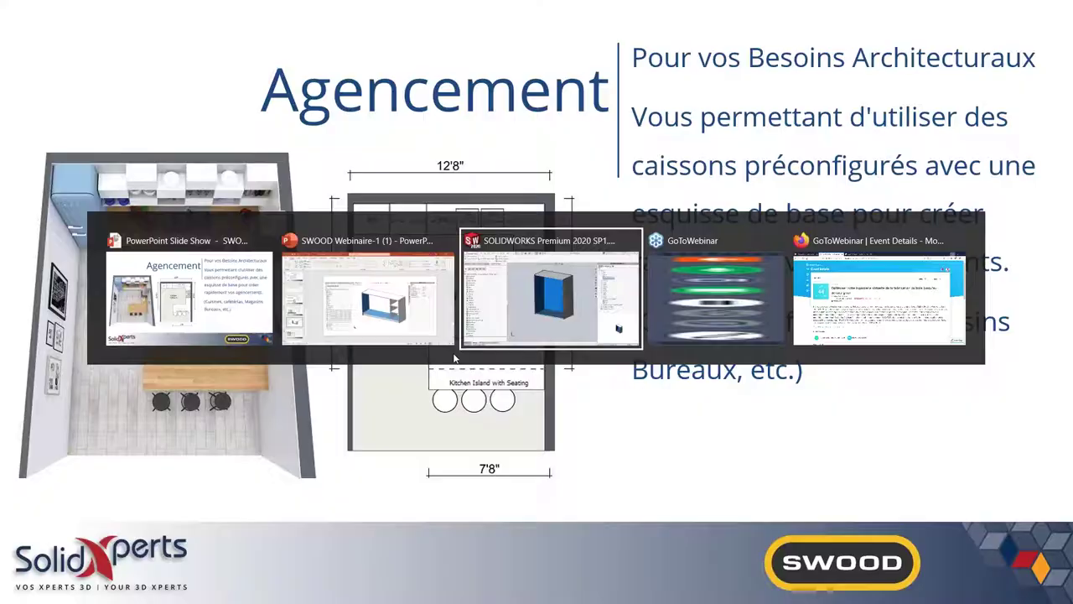
pyautogui.click(806, 75)
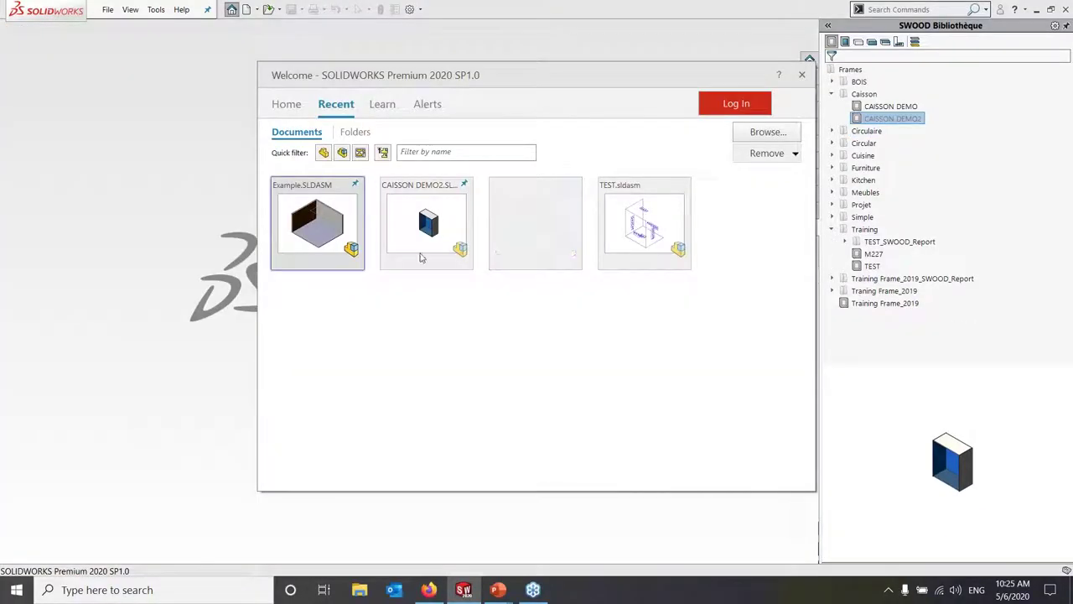
# - Open Example.SLDASM from the Recent list and choose Insérer Copie on CAISSON DEMO2
pyautogui.click(311, 238)
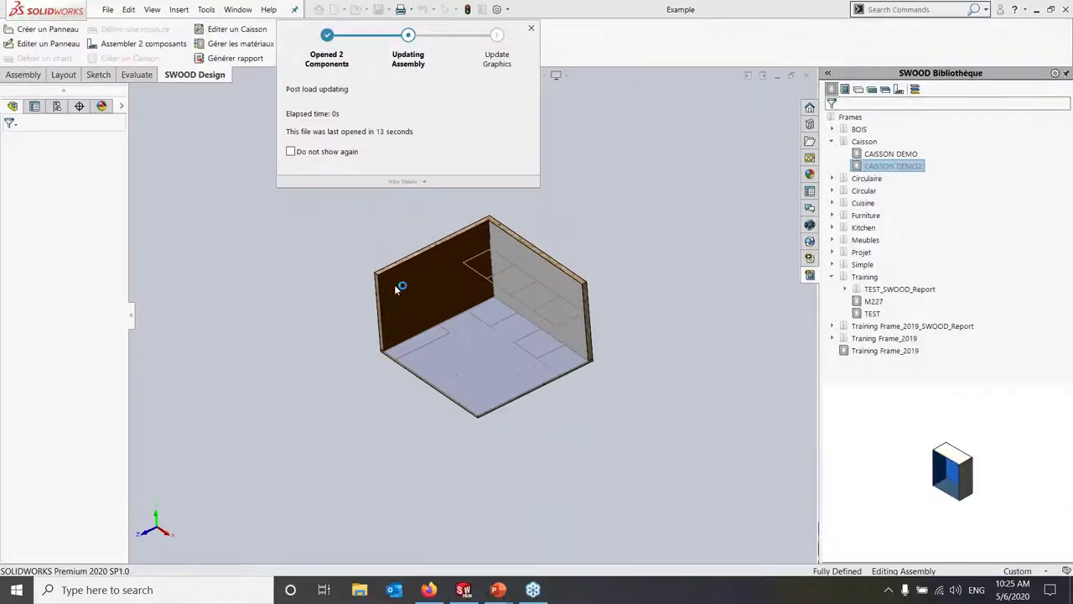
pyautogui.scroll(3, 461, 259)
pyautogui.scroll(1, 467, 316)
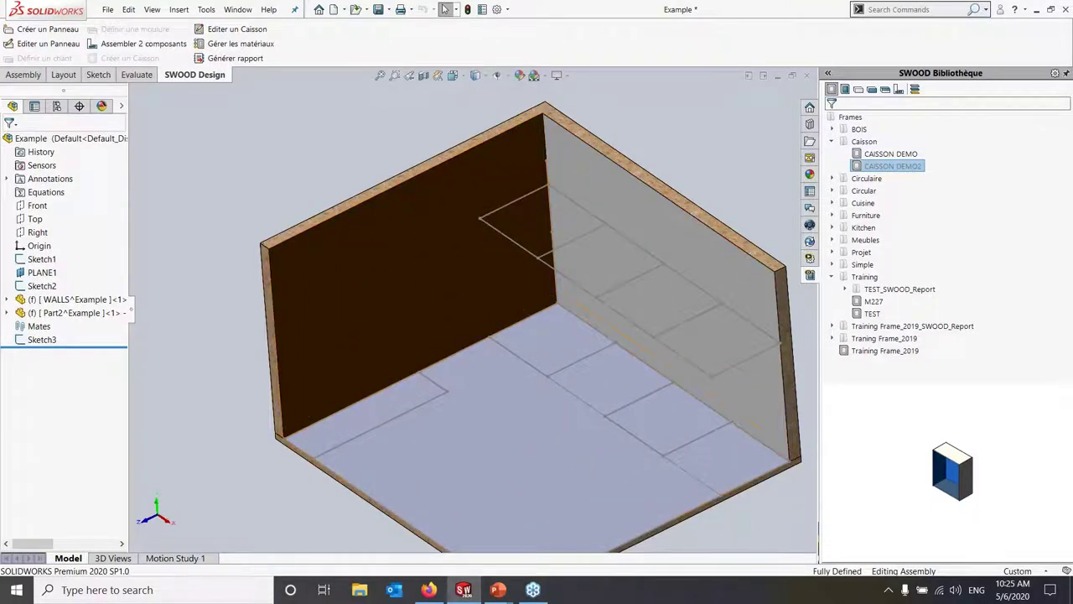
pyautogui.rightClick(904, 174)
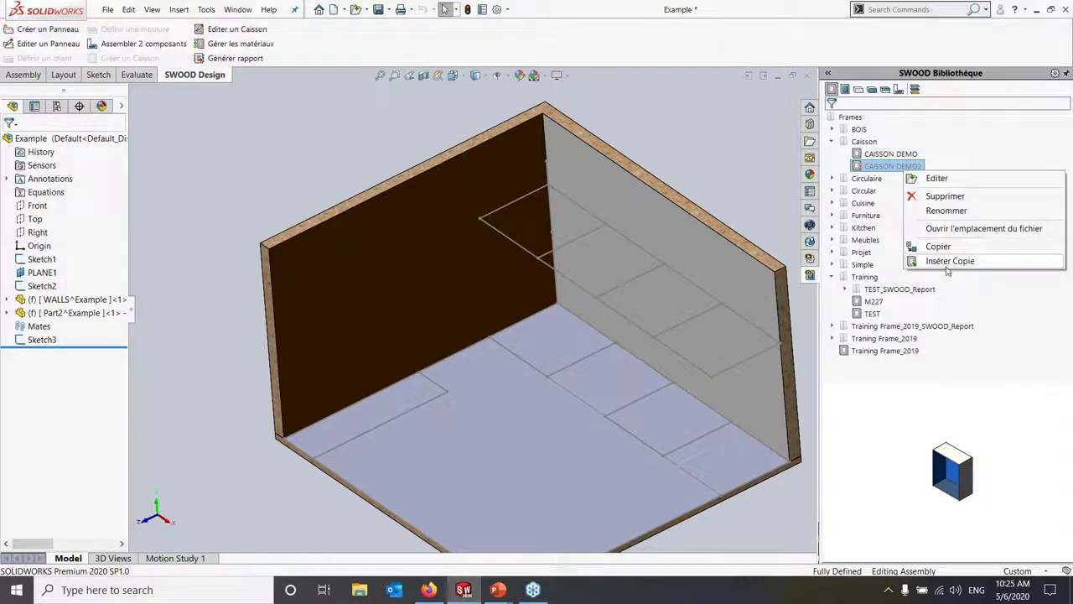
pyautogui.click(948, 262)
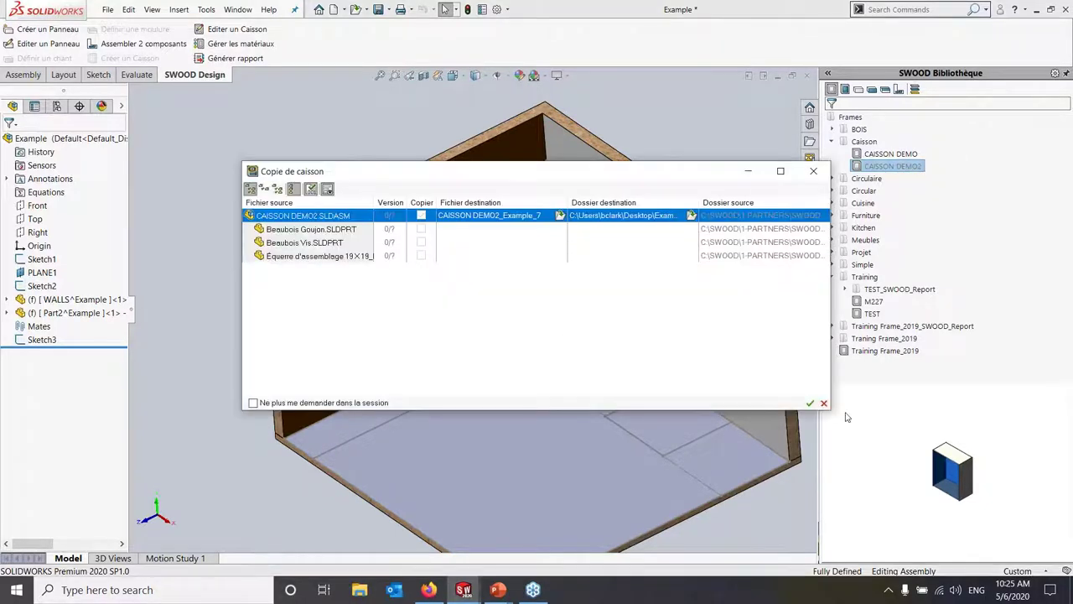
# - Place the first CAISSON DEMO2 copy using floor sketch vertices for origin, width, depth and height
pyautogui.click(810, 403)
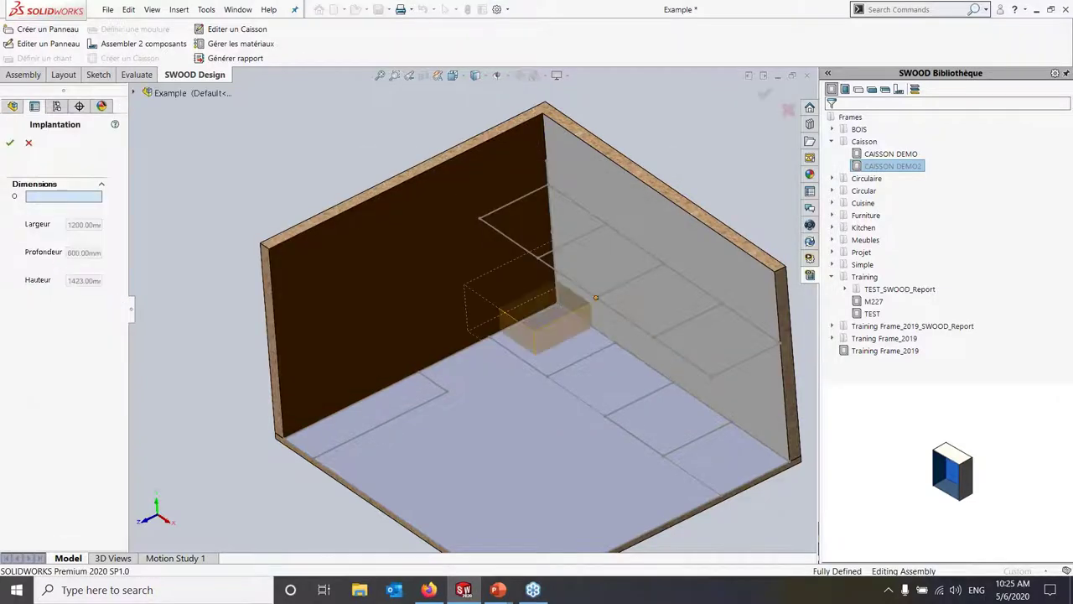
pyautogui.scroll(-3, 558, 285)
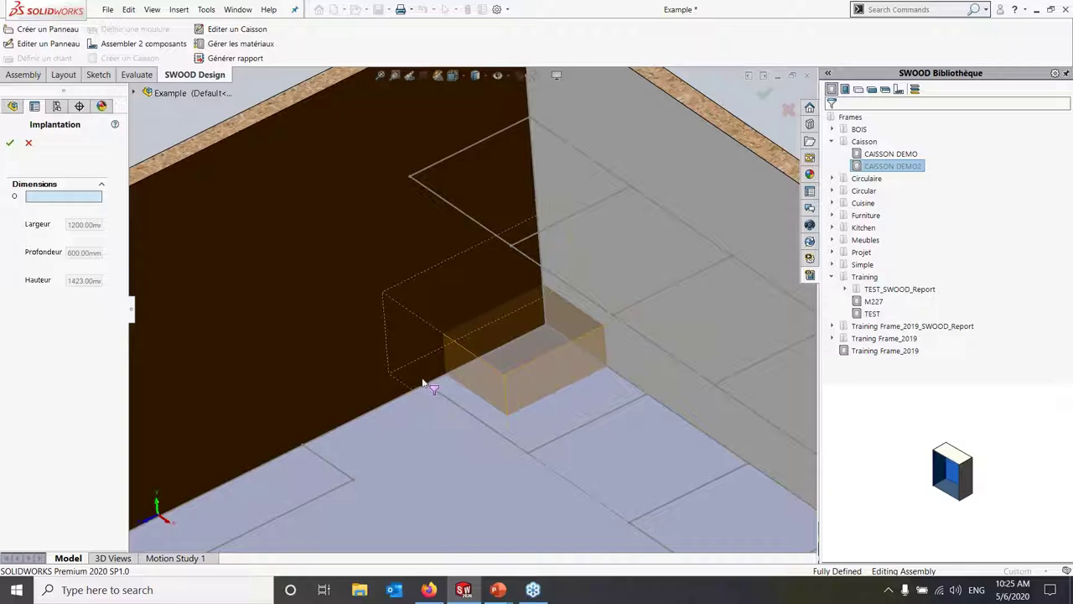
pyautogui.click(428, 388)
pyautogui.click(530, 457)
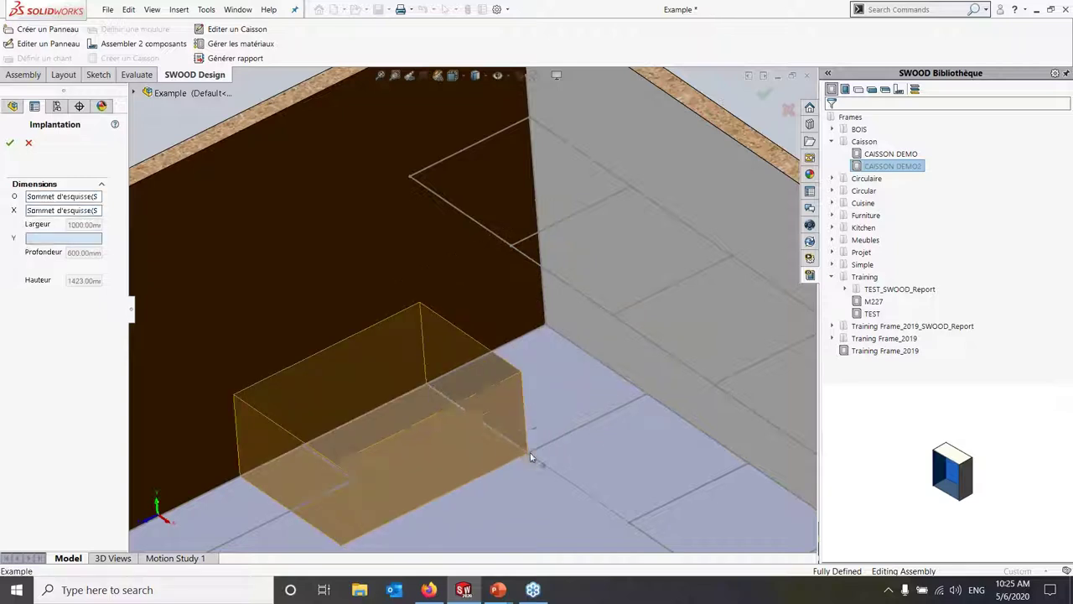
pyautogui.click(545, 325)
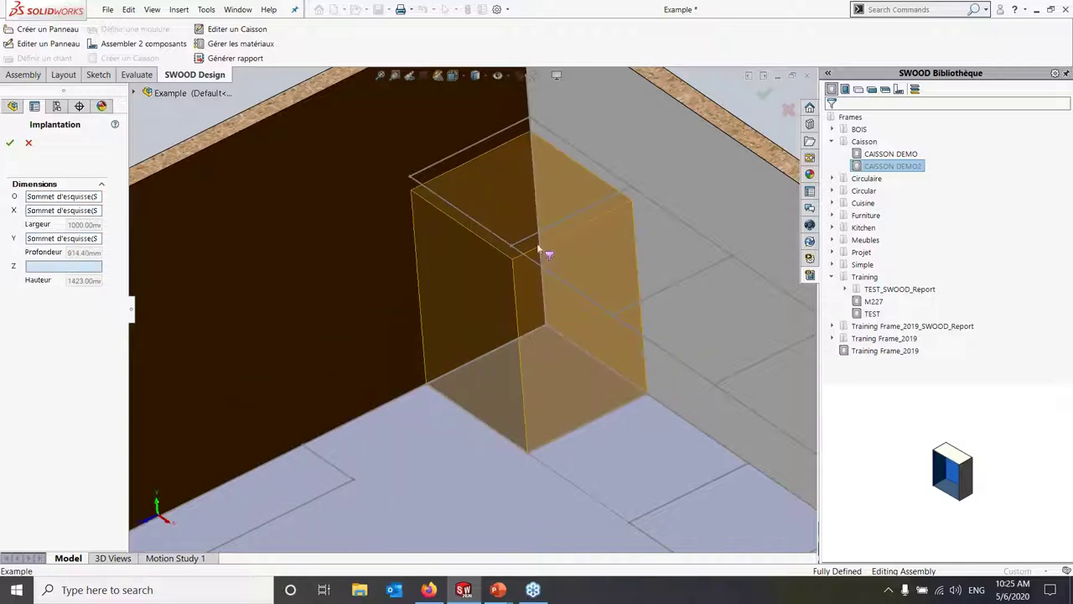
pyautogui.click(536, 201)
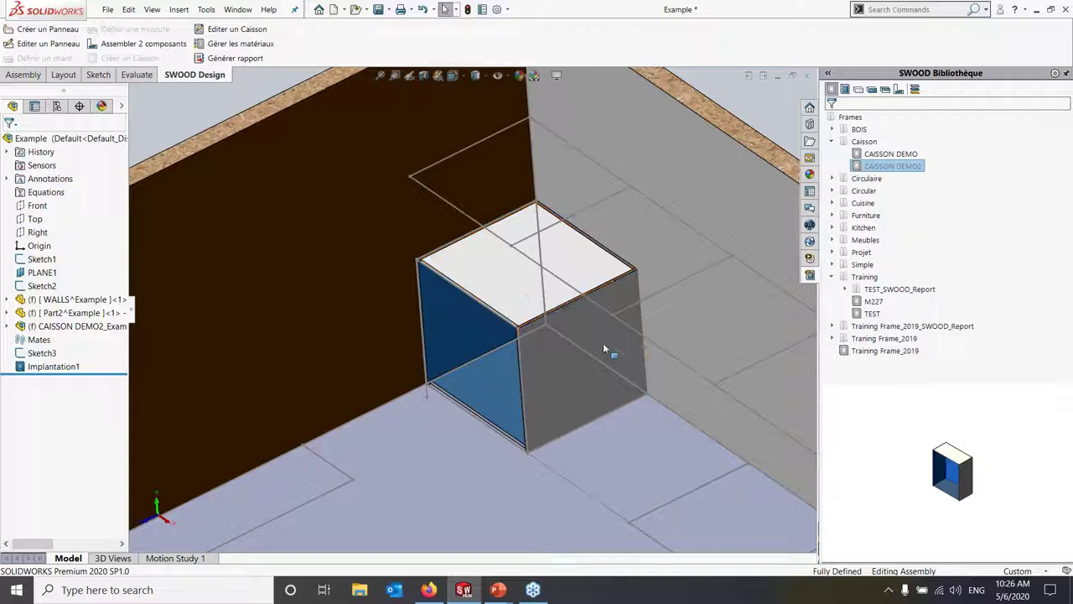
pyautogui.scroll(5, 570, 365)
pyautogui.scroll(-4, 536, 369)
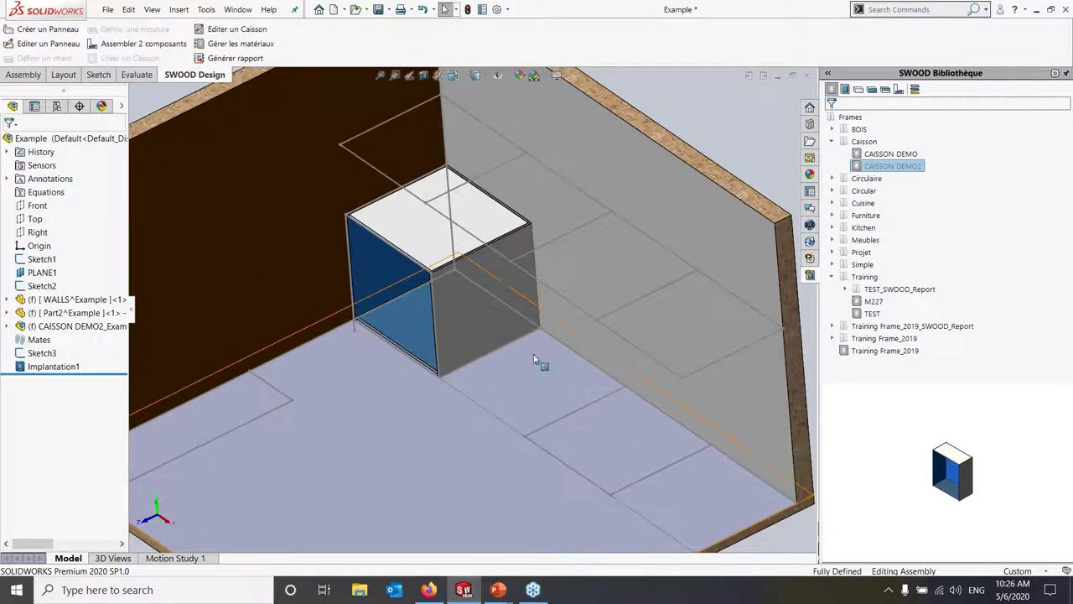
# - Insert a second CAISSON DEMO2 copy beside the first, 1000 mm wide and 914.40 mm high
pyautogui.rightClick(916, 168)
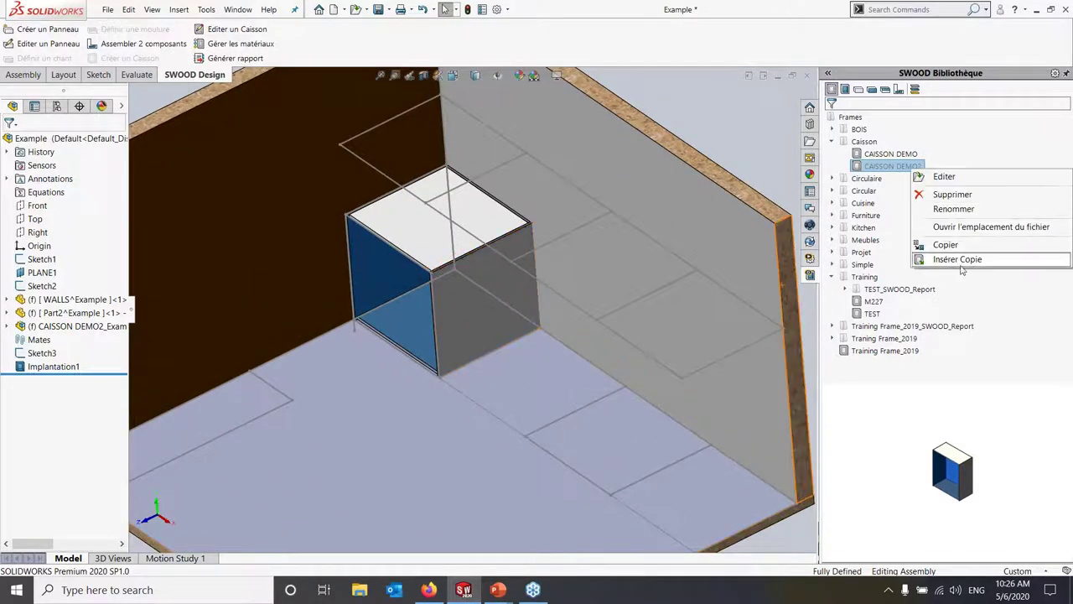
pyautogui.click(958, 259)
pyautogui.click(810, 402)
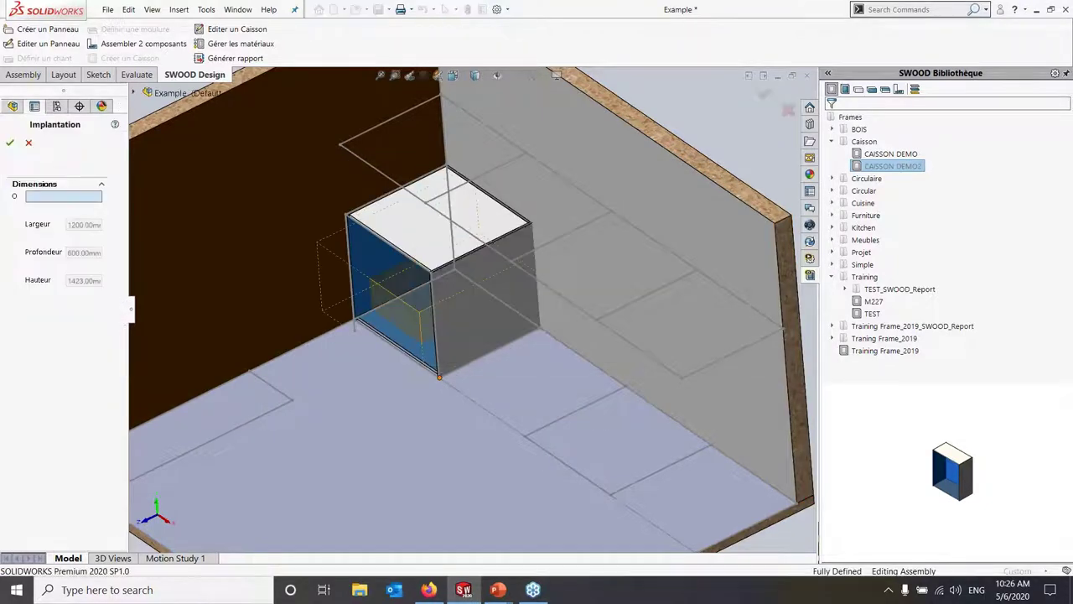
pyautogui.click(525, 439)
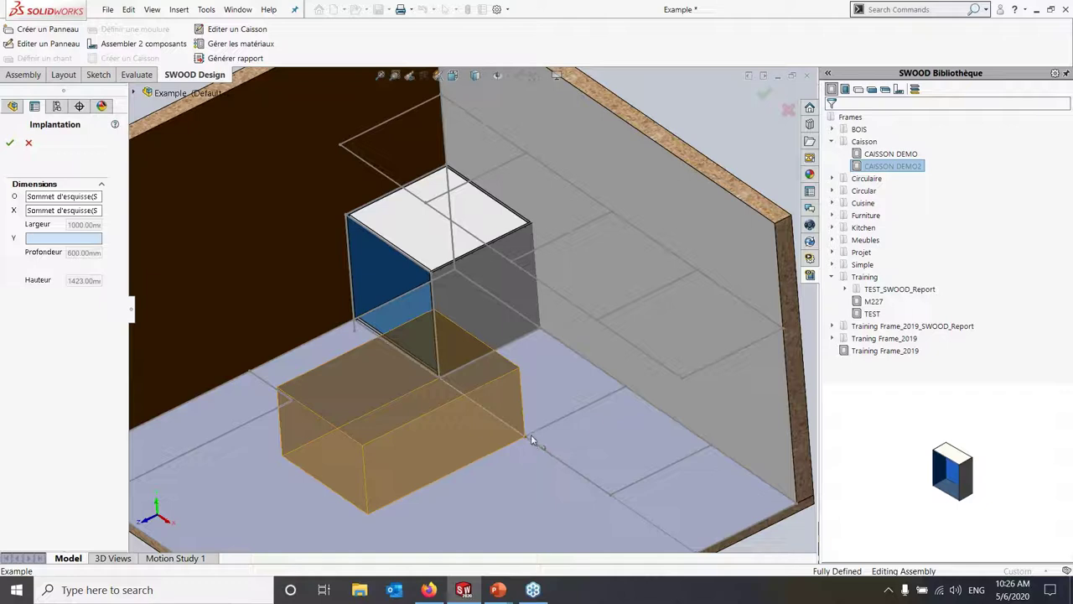
pyautogui.click(631, 391)
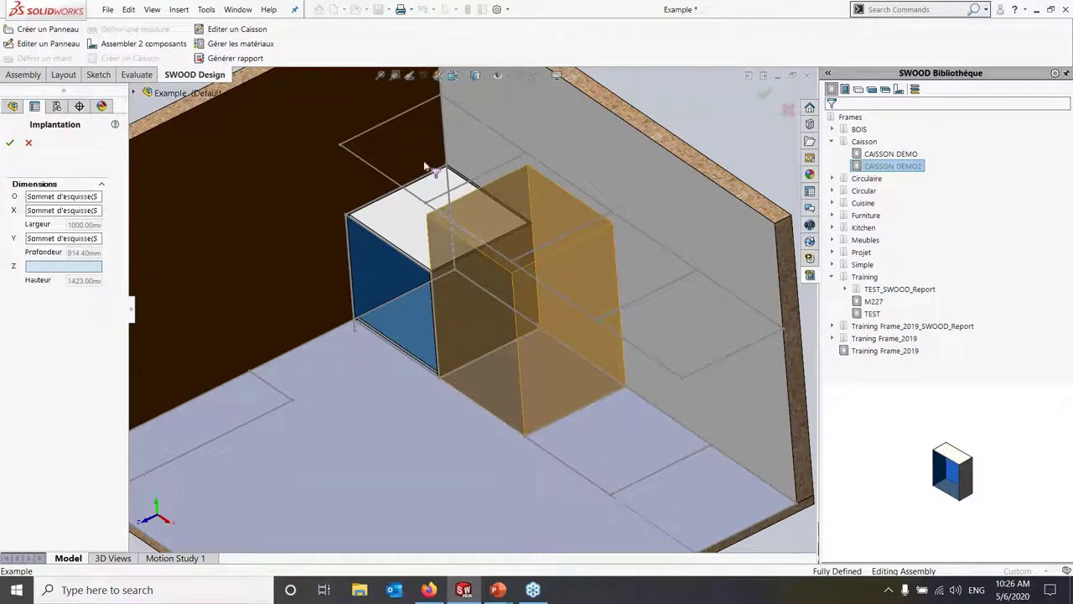
pyautogui.click(447, 168)
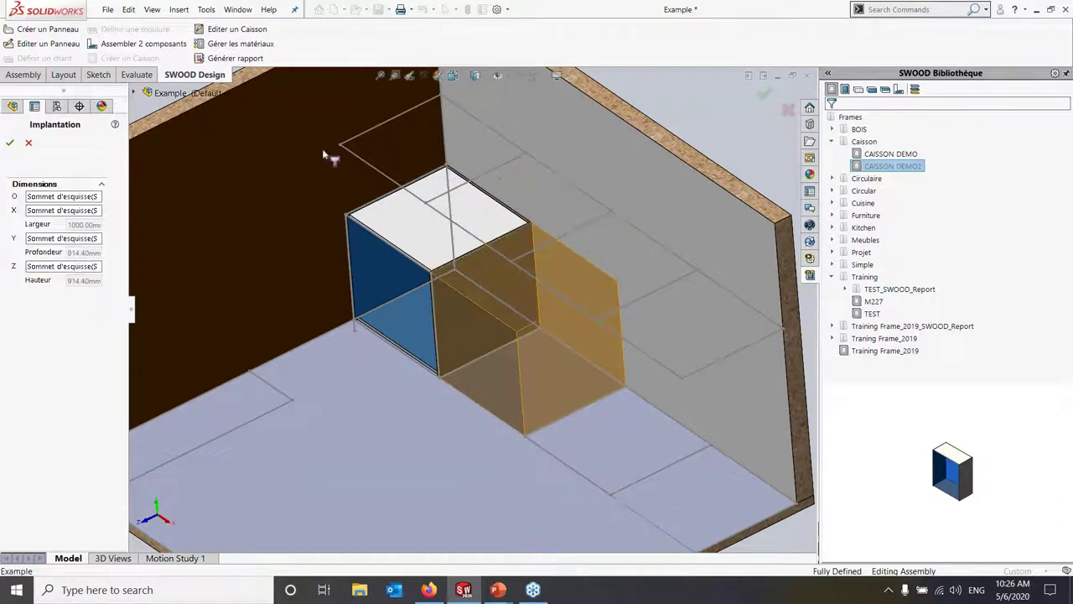
pyautogui.click(503, 339)
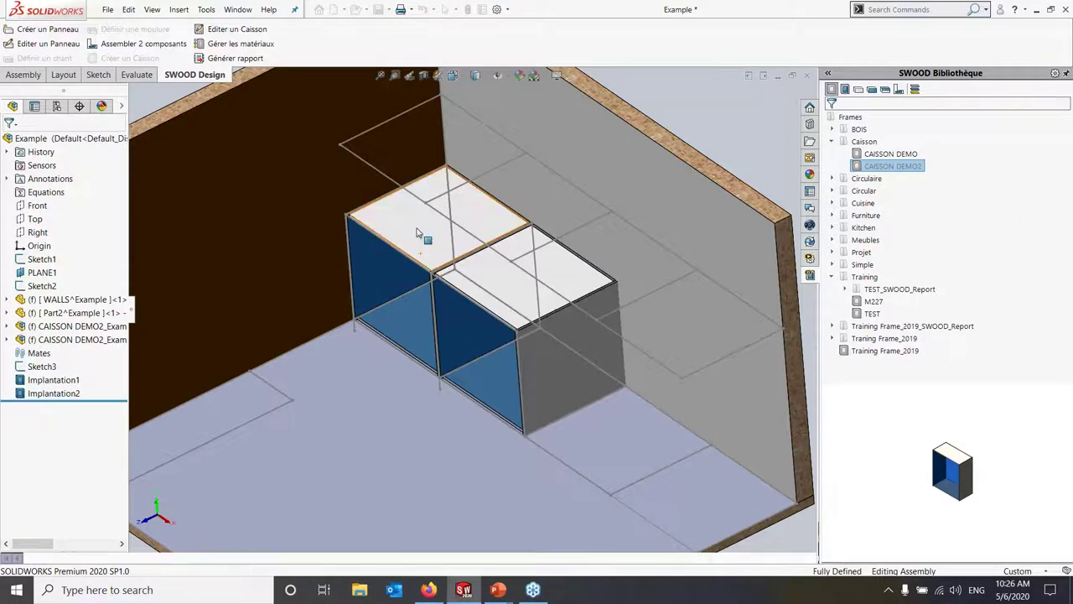
# - Insert another copy of CAISSON DEMO2 from the library and confirm the copy dialog
pyautogui.rightClick(902, 177)
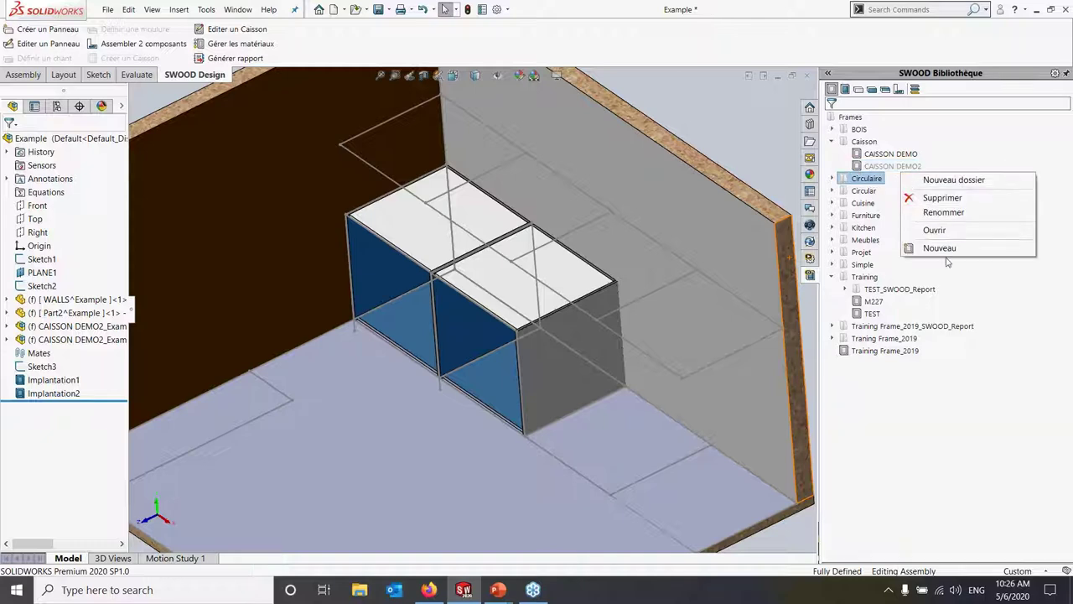
pyautogui.click(913, 167)
pyautogui.rightClick(914, 167)
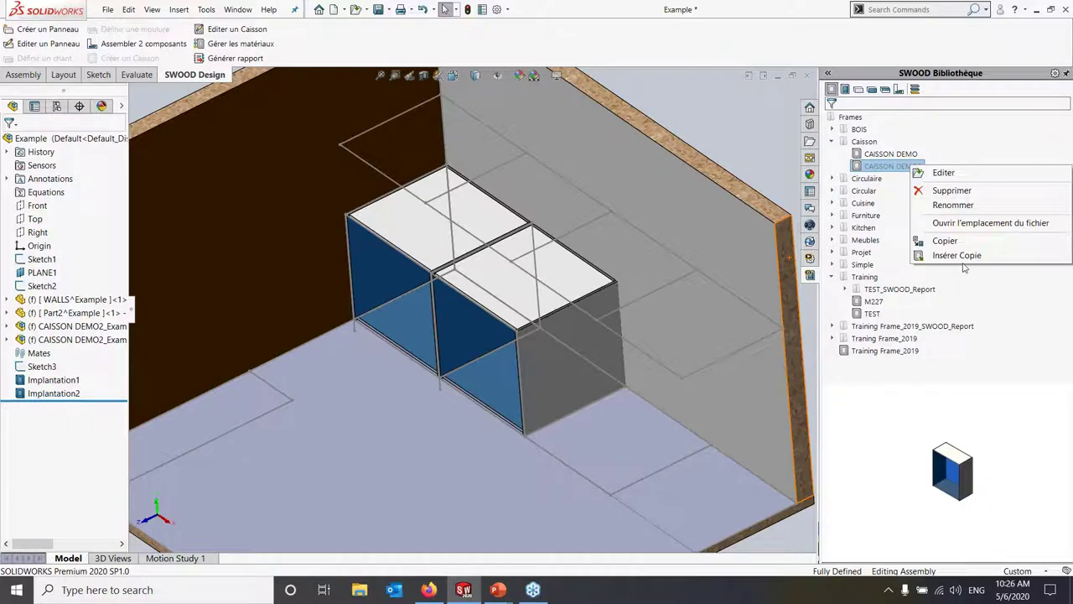
pyautogui.click(939, 271)
pyautogui.click(810, 403)
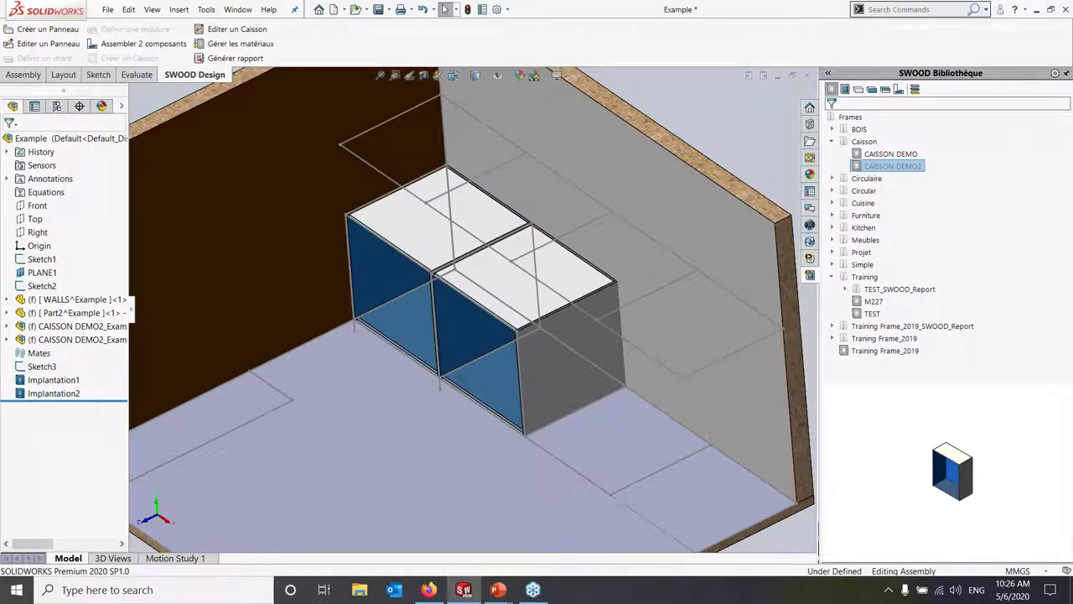
# - Place the new cabinet beside the second one by picking the O, X, Y, Z sketch vertices
pyautogui.click(526, 437)
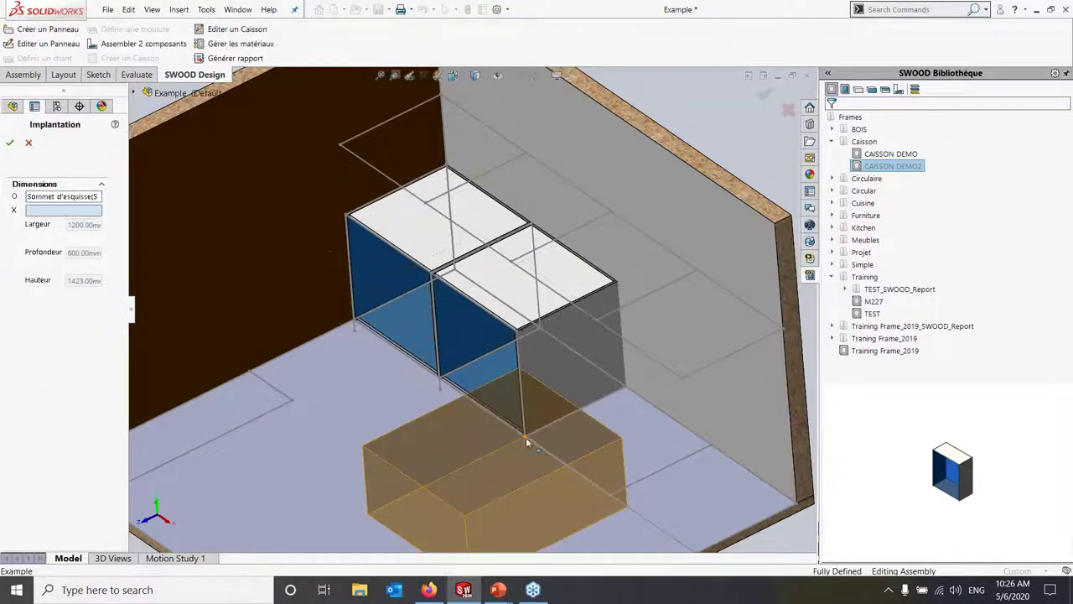
pyautogui.click(613, 496)
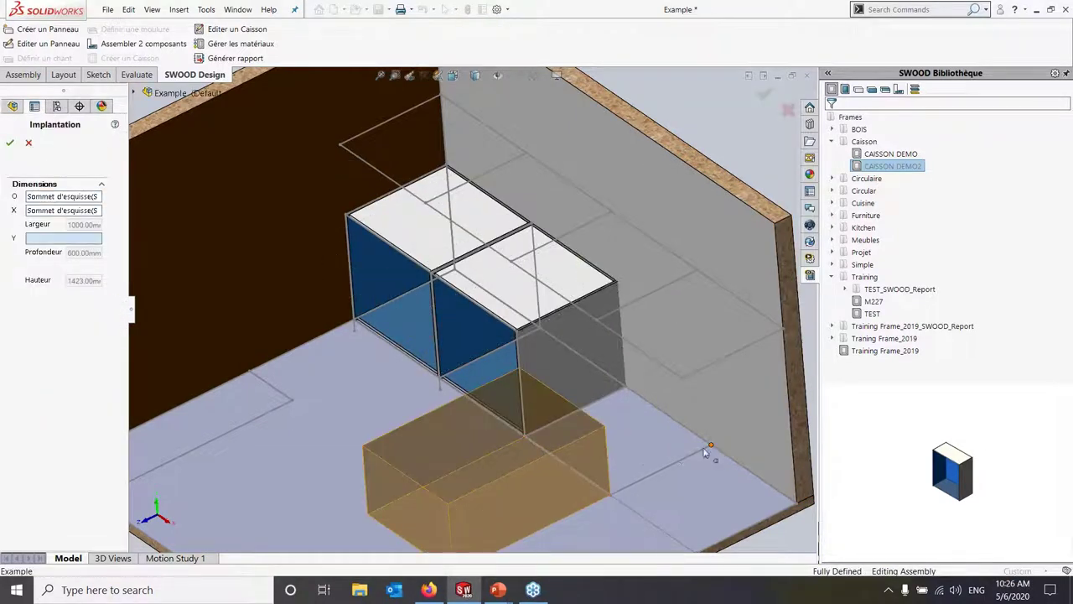
pyautogui.click(709, 455)
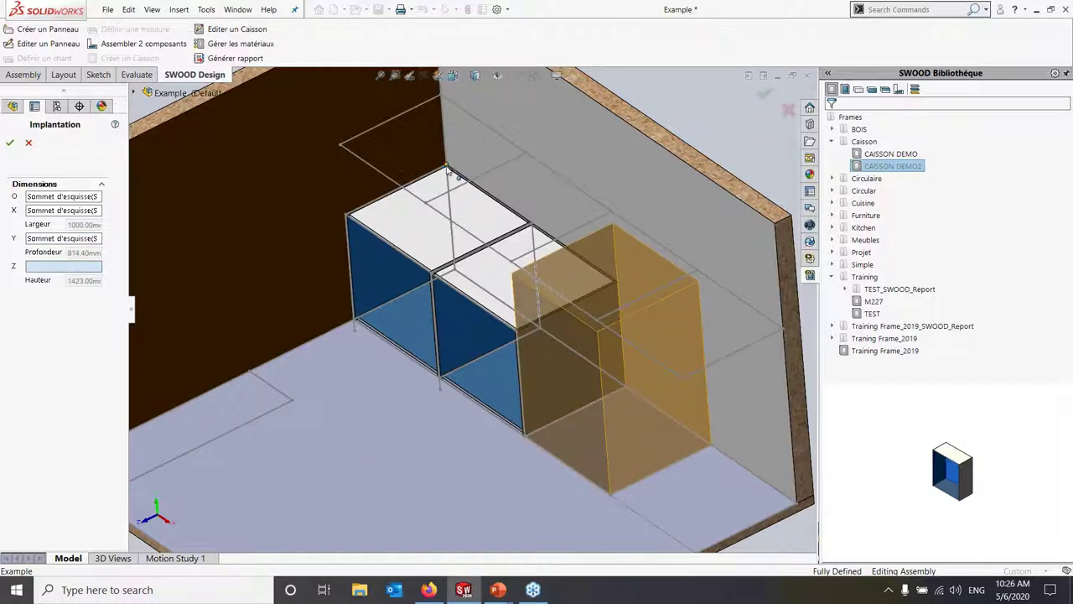
pyautogui.click(447, 168)
pyautogui.click(10, 143)
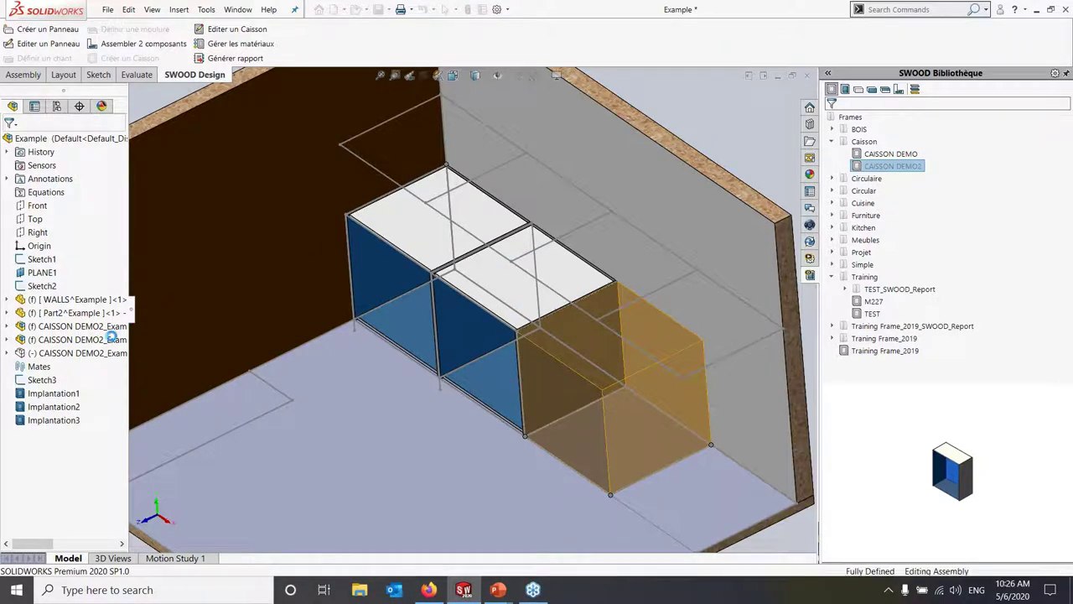
pyautogui.click(96, 341)
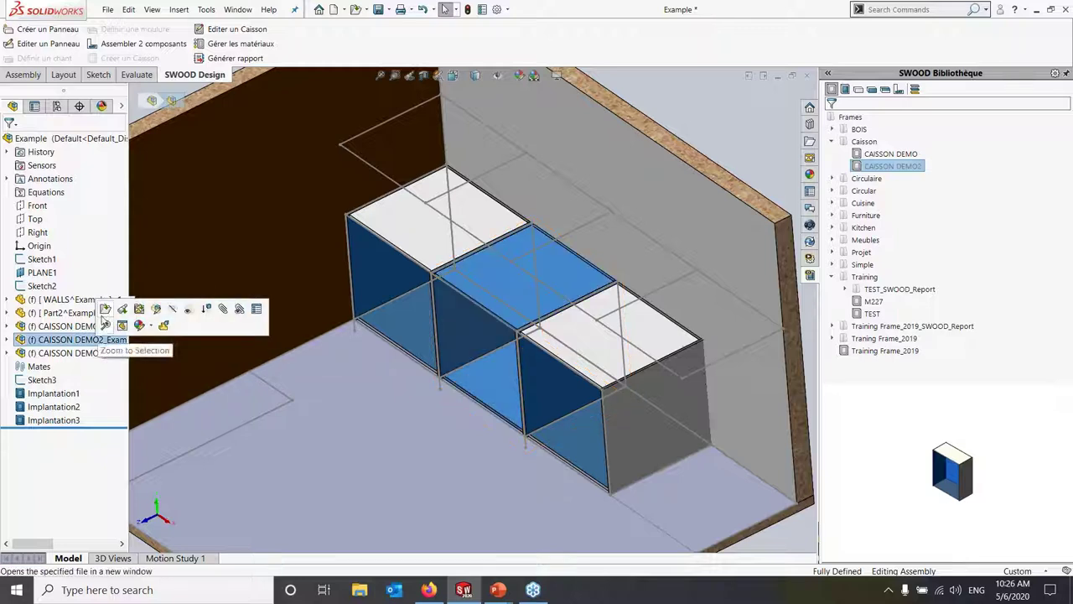
# - Open the middle CAISSON DEMO2 cabinet alone and set its top Type [TP] to 2-Traverses
pyautogui.click(105, 312)
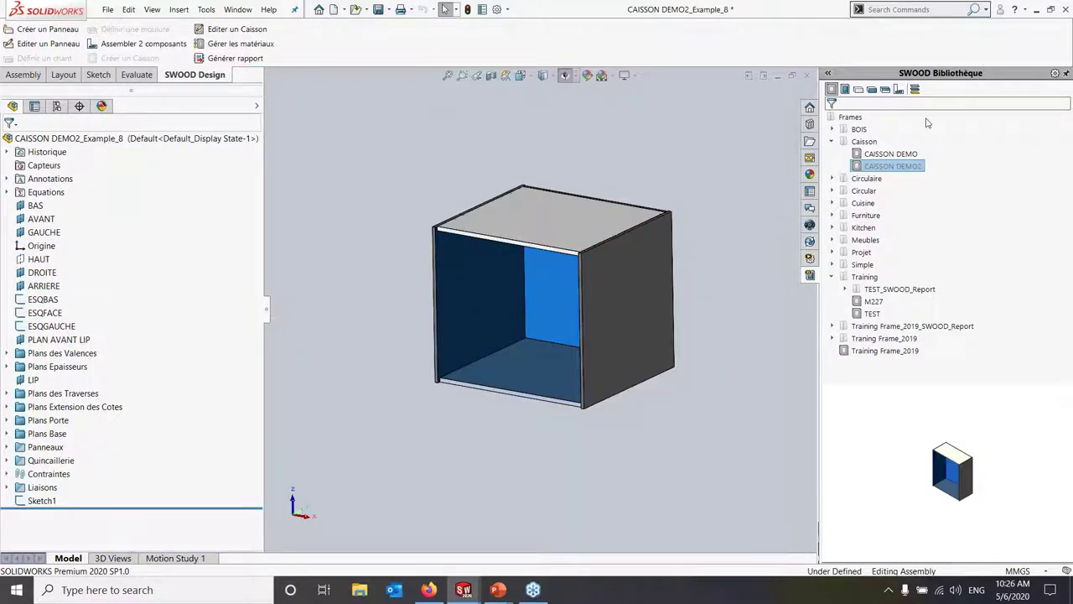
pyautogui.click(810, 257)
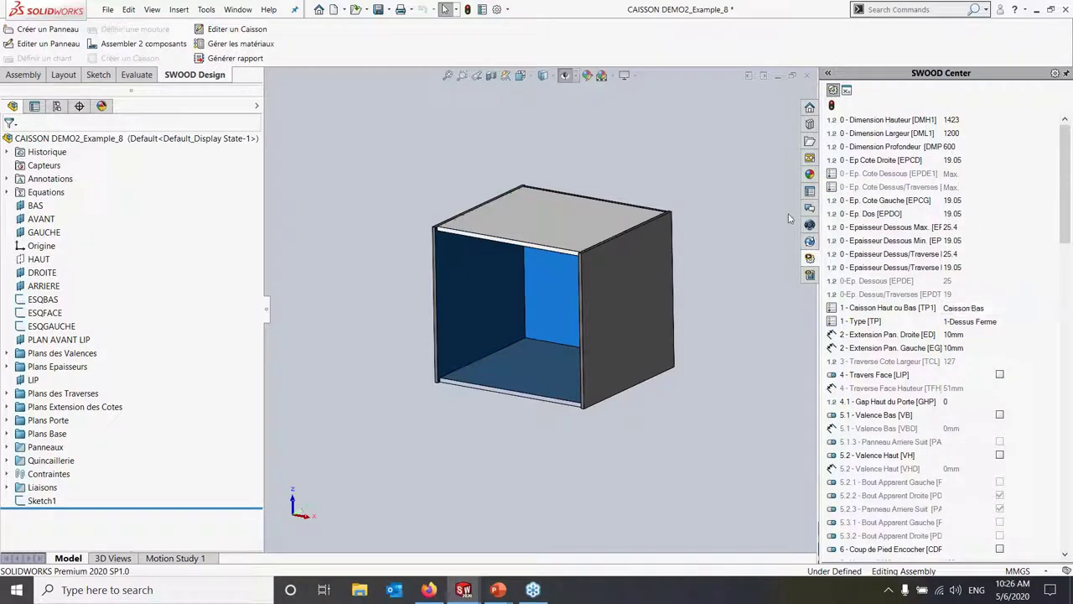
pyautogui.click(981, 333)
pyautogui.click(979, 321)
pyautogui.click(980, 321)
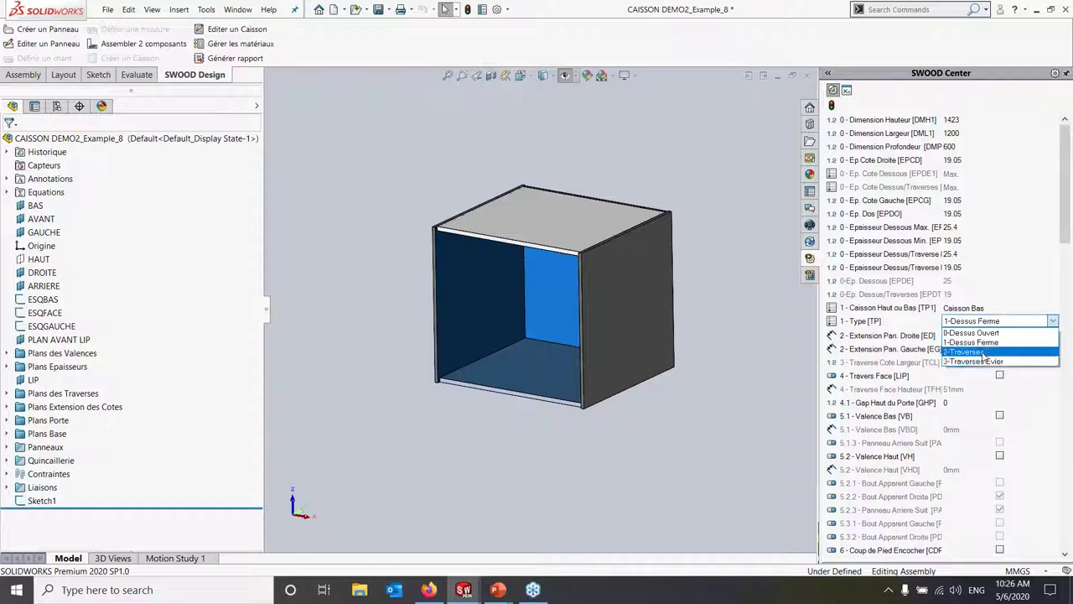
pyautogui.click(981, 352)
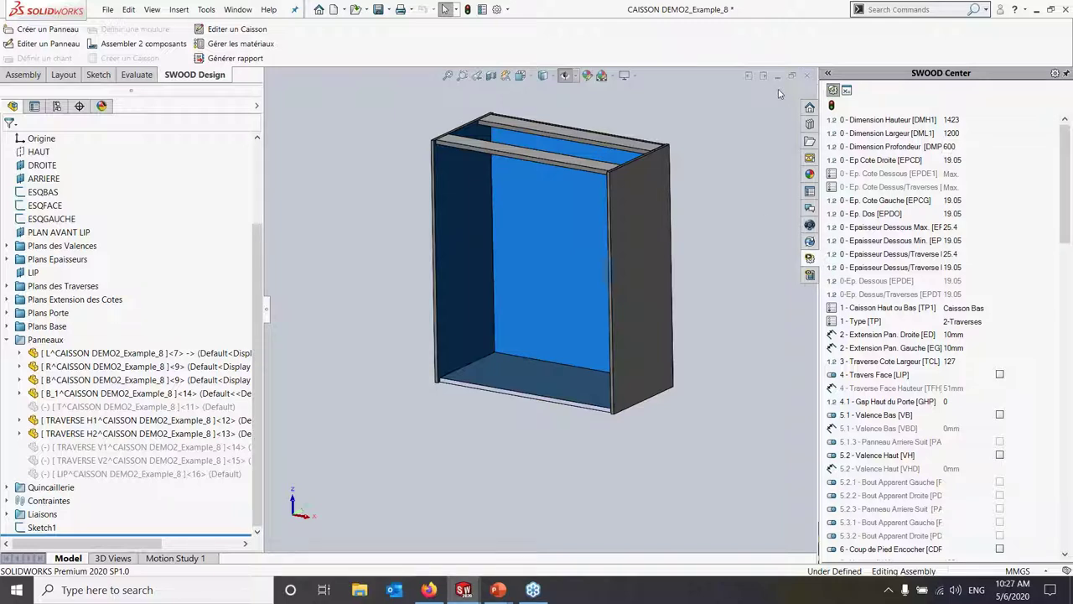
# - Save all modified cabinet files, then select Training Frame_2019 in the SWOOD library
pyautogui.click(378, 9)
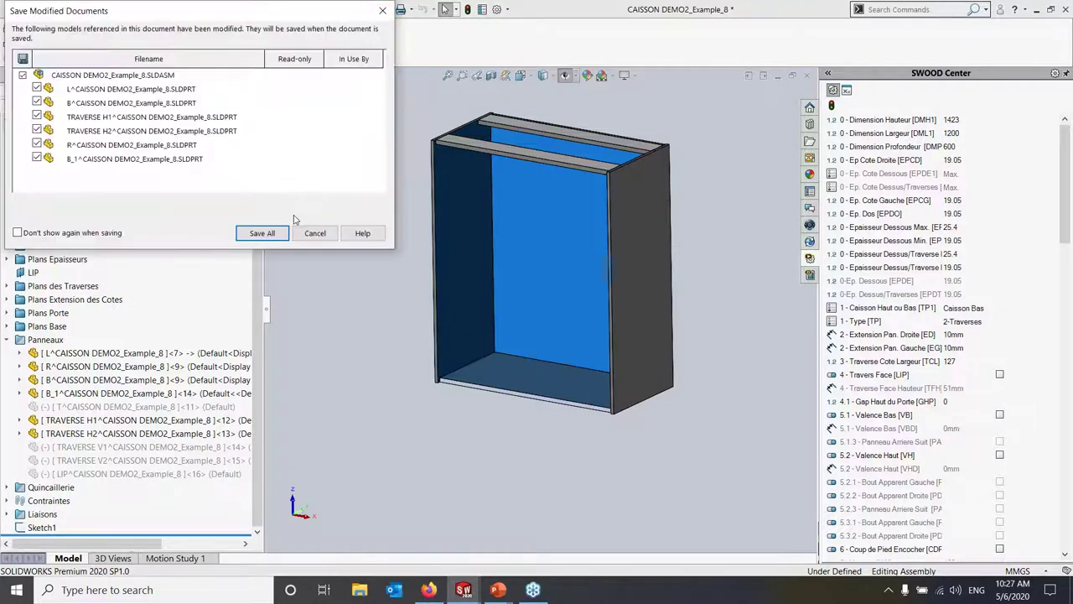
pyautogui.click(264, 235)
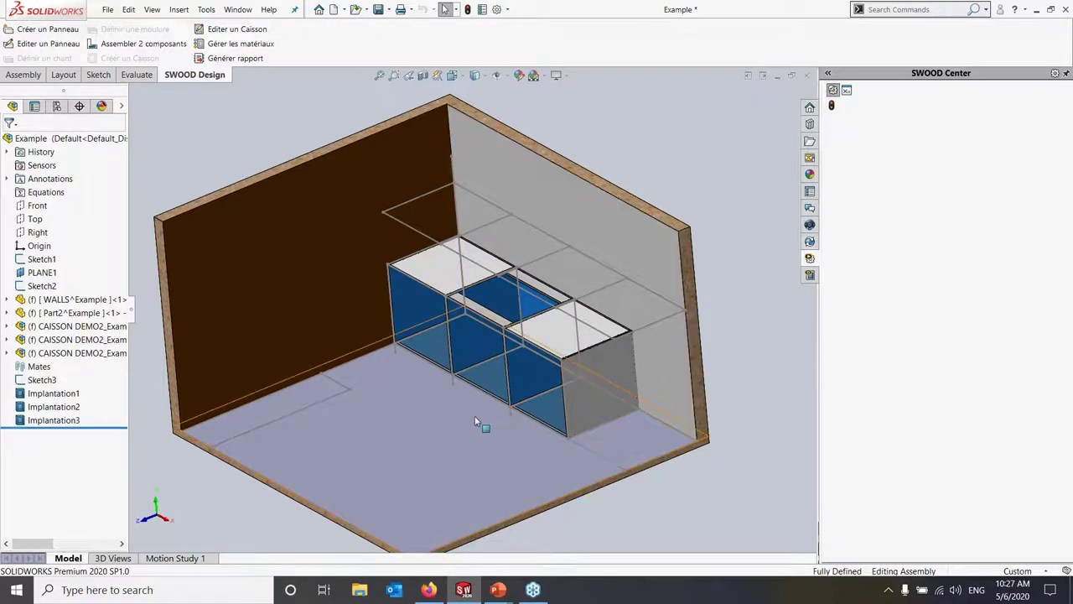
pyautogui.moveTo(475, 416); pyautogui.dragTo(477, 416, button='middle')
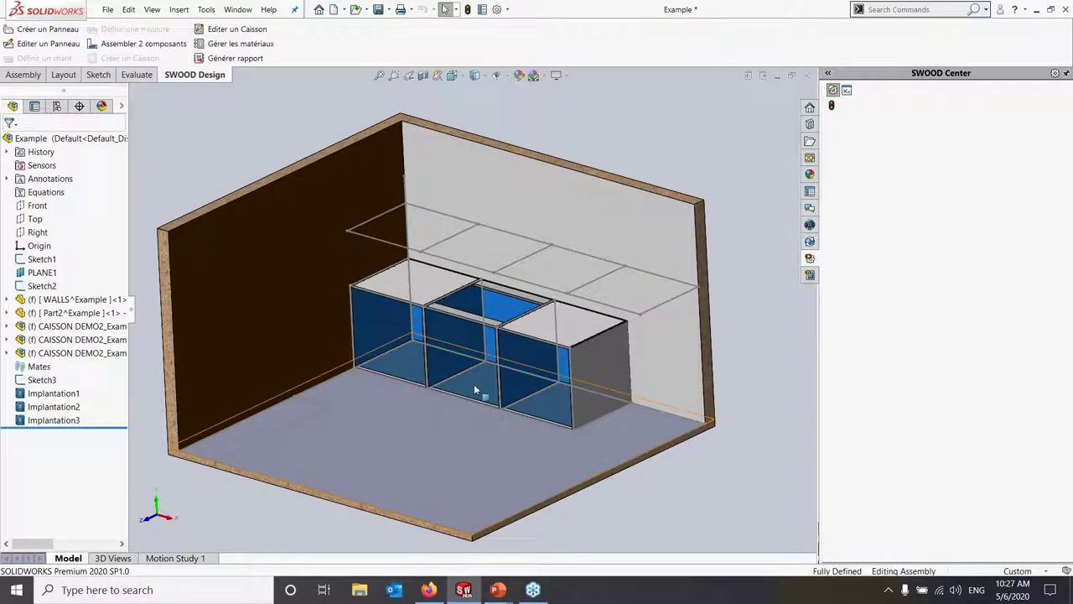
pyautogui.click(810, 258)
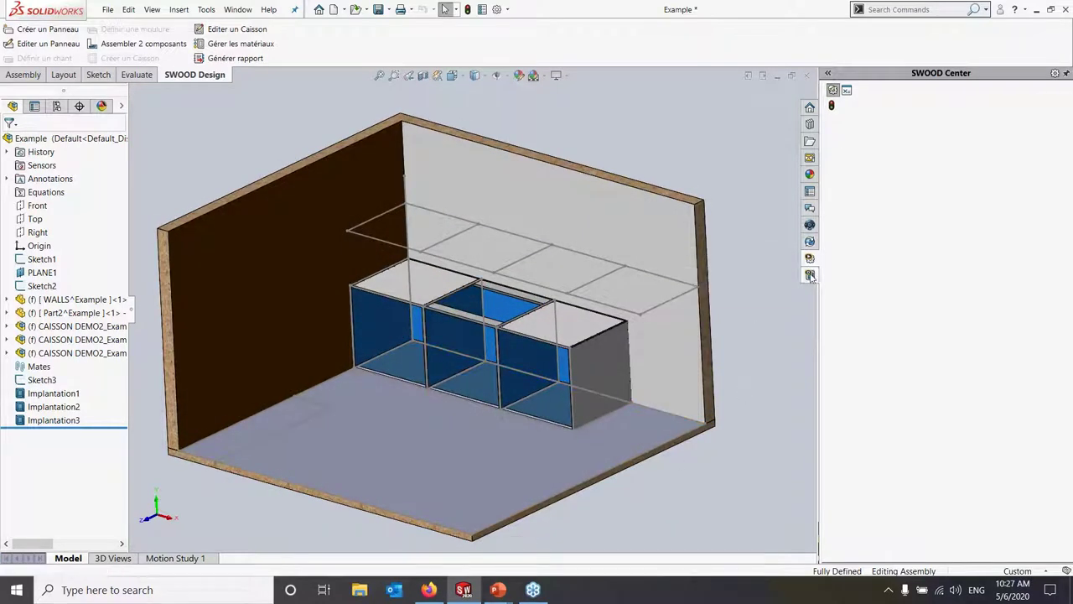
pyautogui.click(894, 351)
# - Insert a copy of Training Frame_2019, confirming the Copie de caisson dialog
pyautogui.rightClick(895, 352)
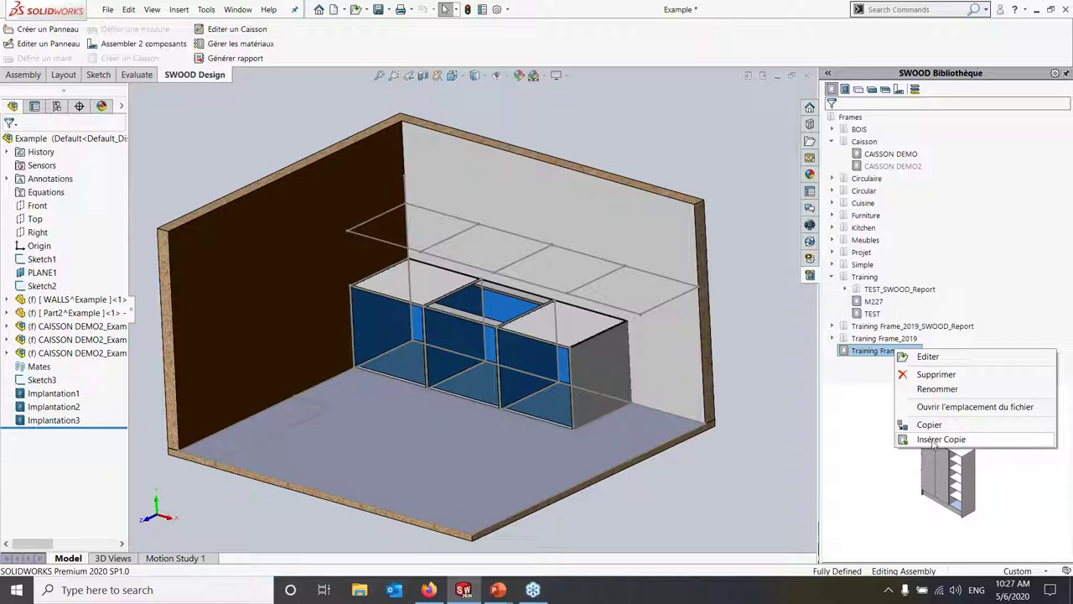
pyautogui.click(933, 441)
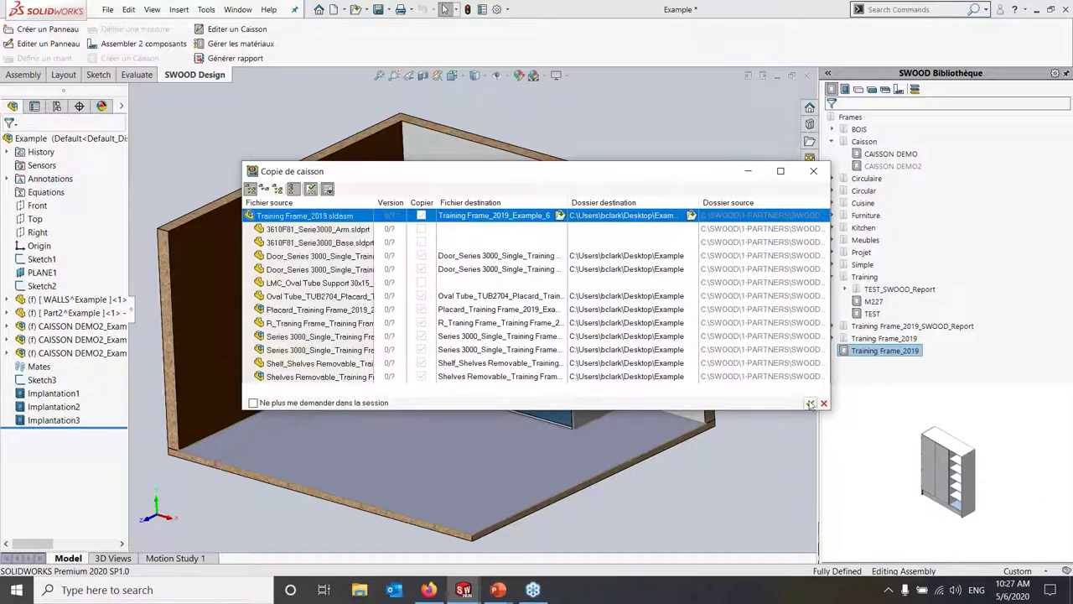
pyautogui.click(810, 403)
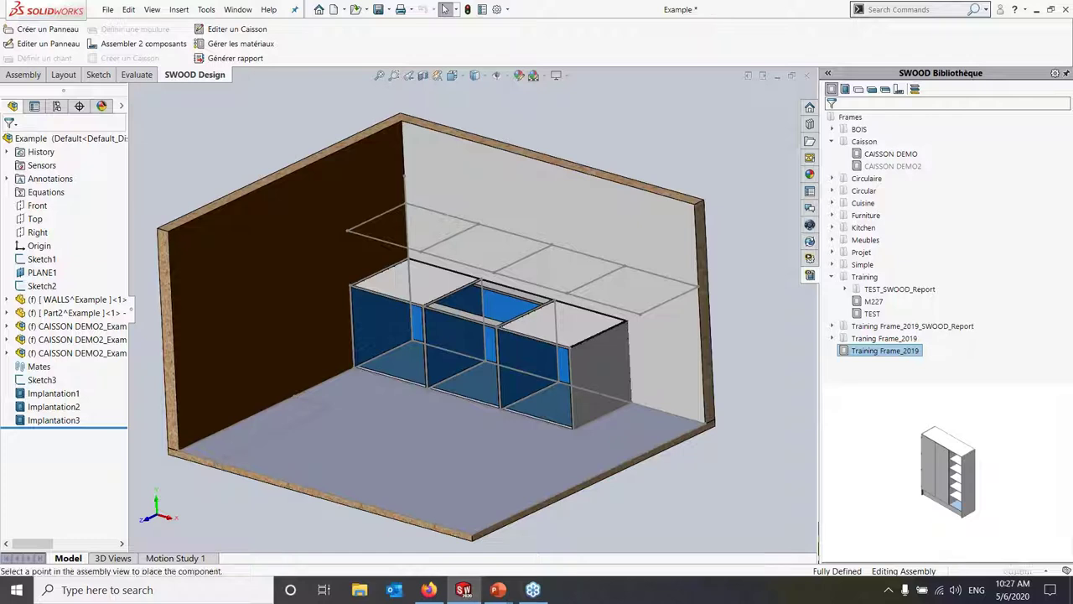
# - Place the wardrobe in the room's left corner using the X, Y and Z sketch vertices
pyautogui.click(330, 407)
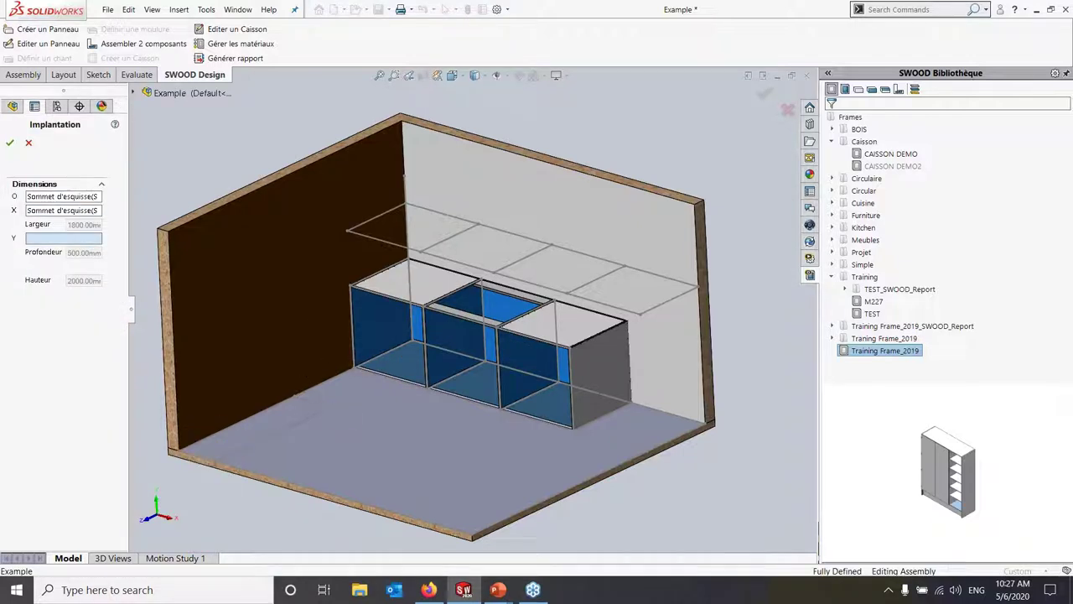
pyautogui.click(296, 397)
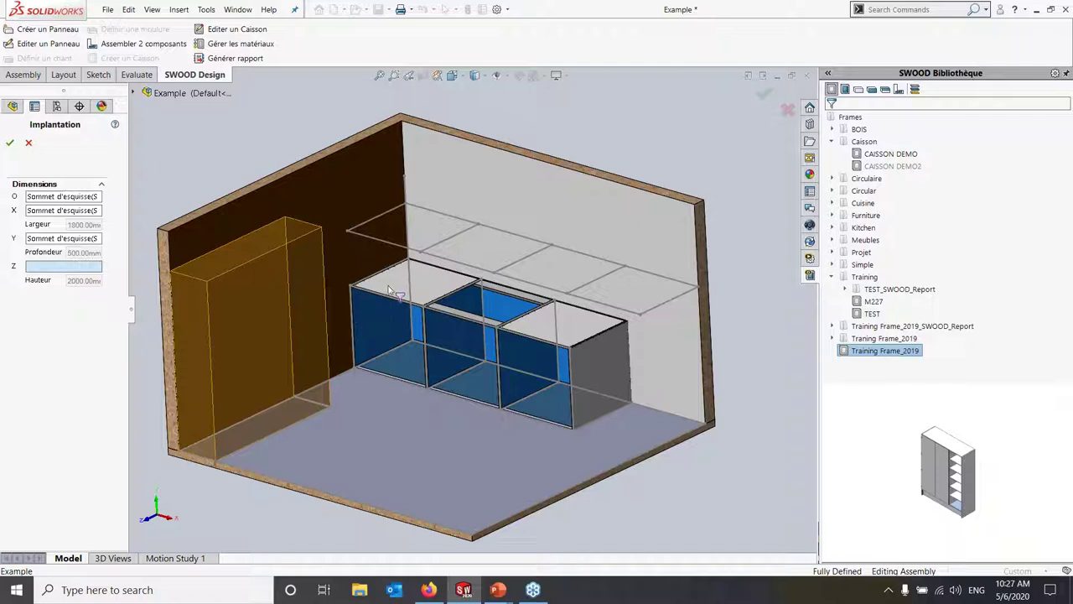
pyautogui.click(405, 178)
pyautogui.click(10, 143)
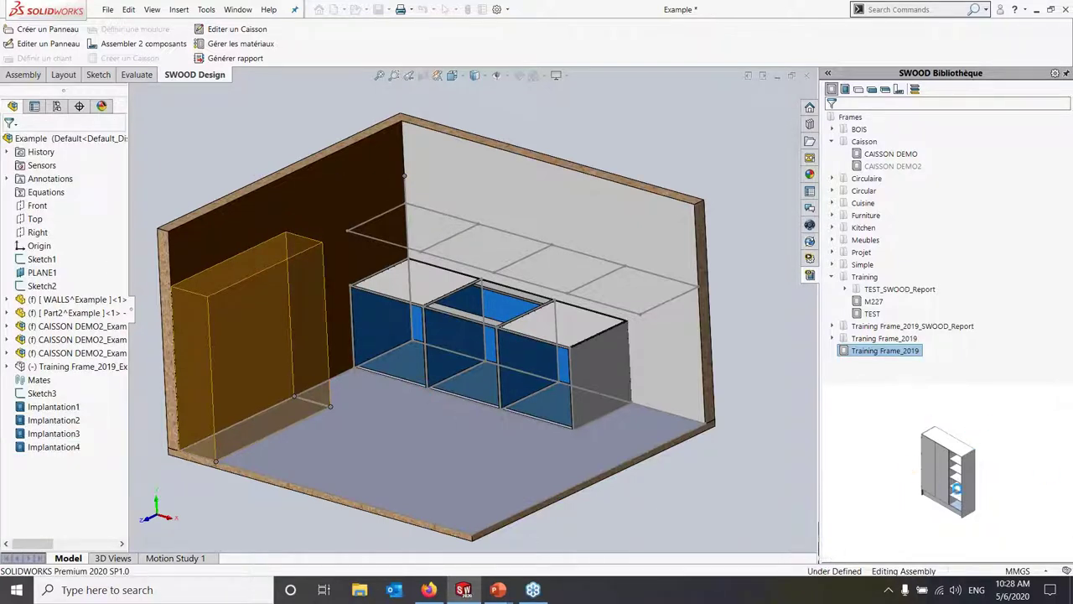
# - Zoom and orbit to inspect the placed wardrobe, then return to the webinar slide show
pyautogui.scroll(3, 295, 345)
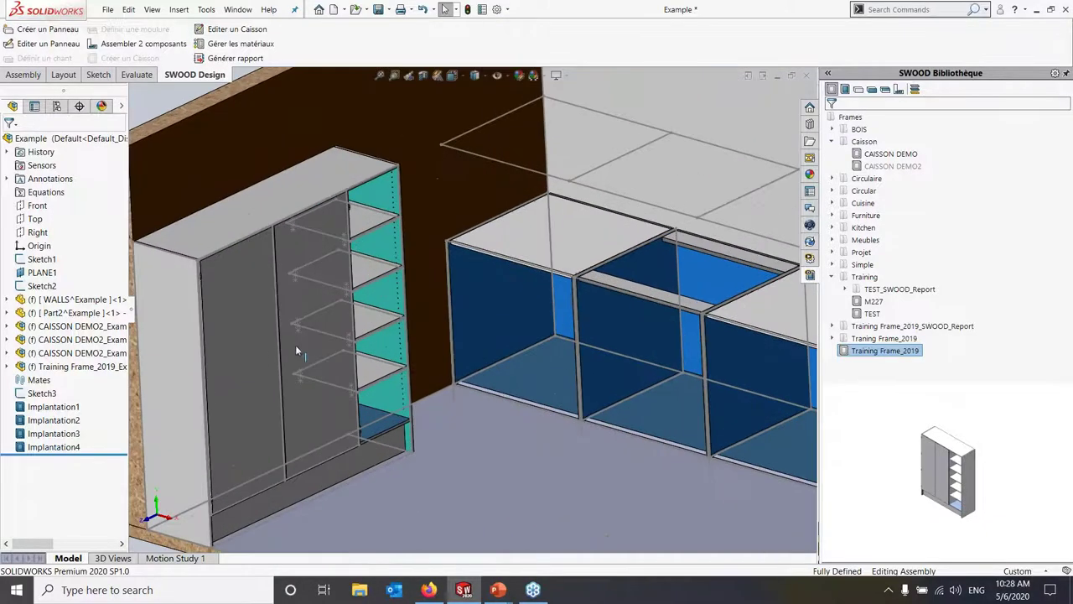
pyautogui.scroll(-2, 464, 352)
pyautogui.scroll(-3, 463, 352)
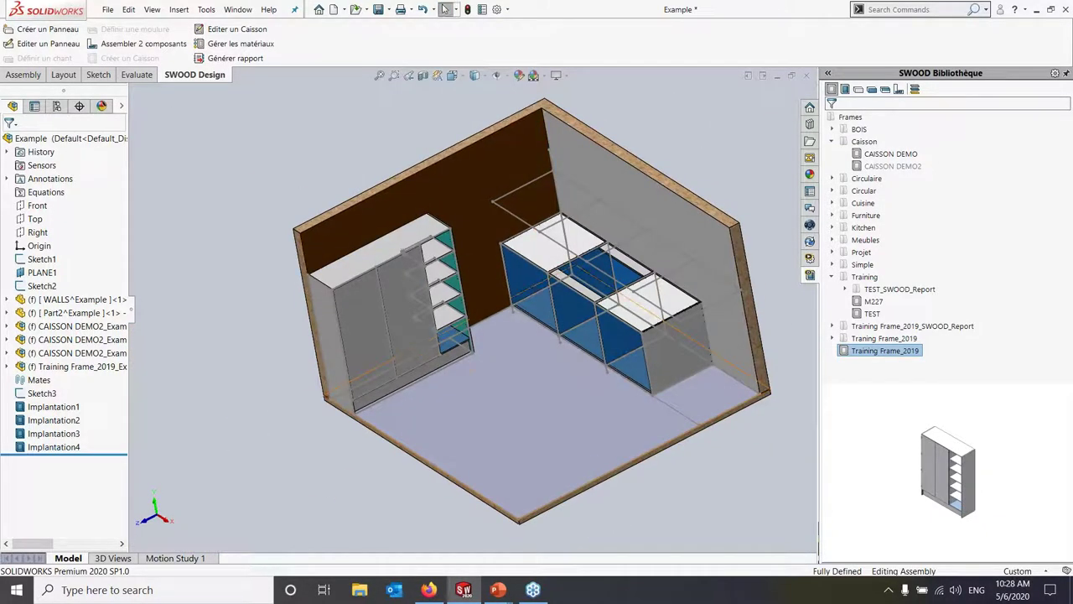
pyautogui.scroll(-1, 659, 437)
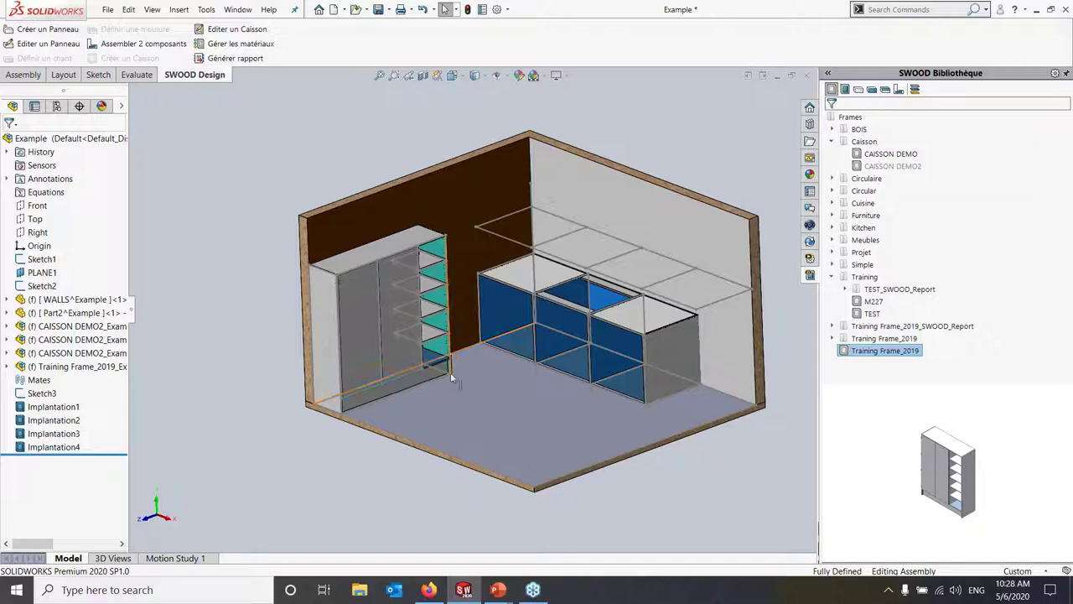
pyautogui.moveTo(659, 437); pyautogui.dragTo(441, 388, button='middle')
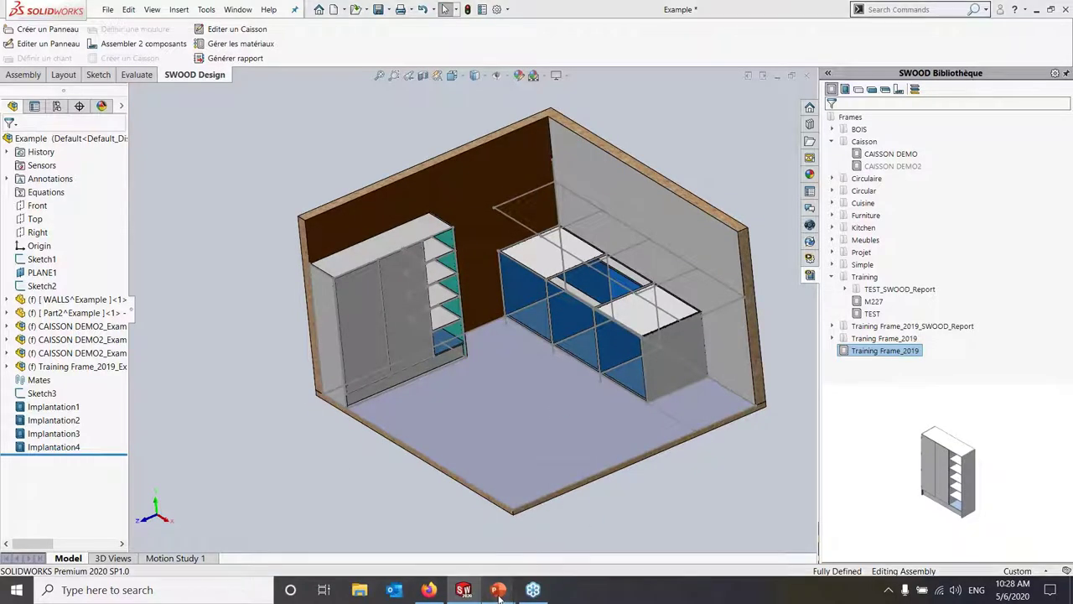
pyautogui.click(600, 529)
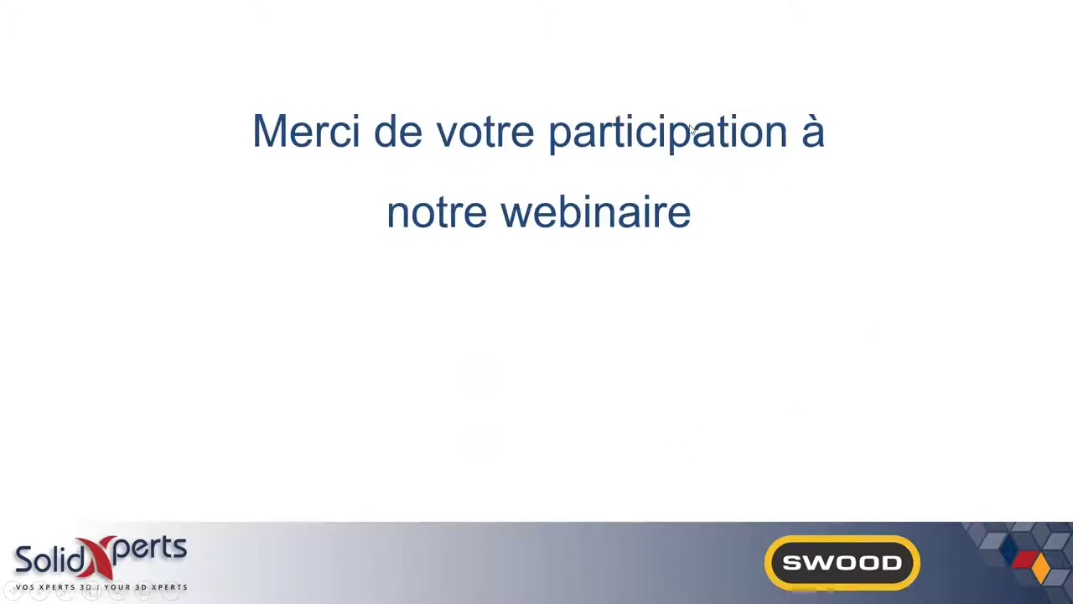
# - Exit the slide show to normal editing view on closing slide 15
pyautogui.press('Escape')
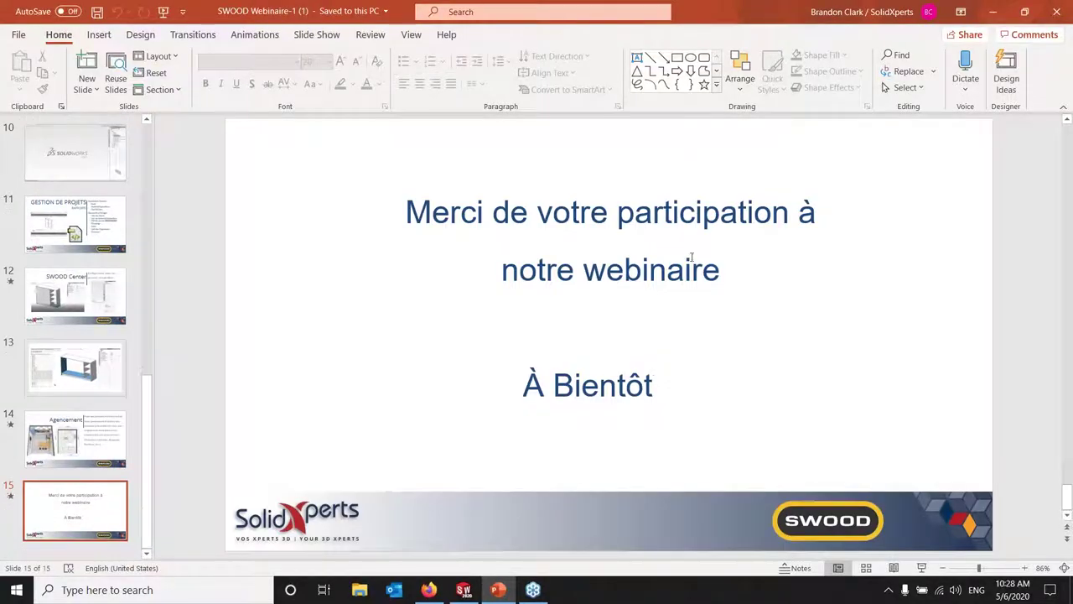
# - Show Firefox's Promo SWOOD page, scrolled to the 50% SWOOD Design offer and request form
pyautogui.click(428, 591)
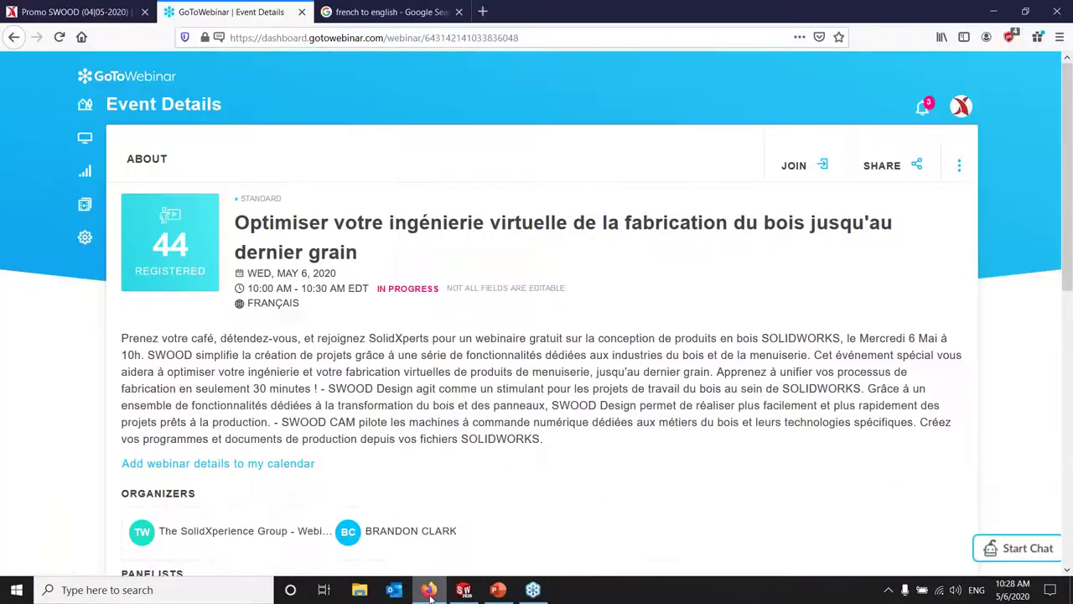
pyautogui.click(75, 12)
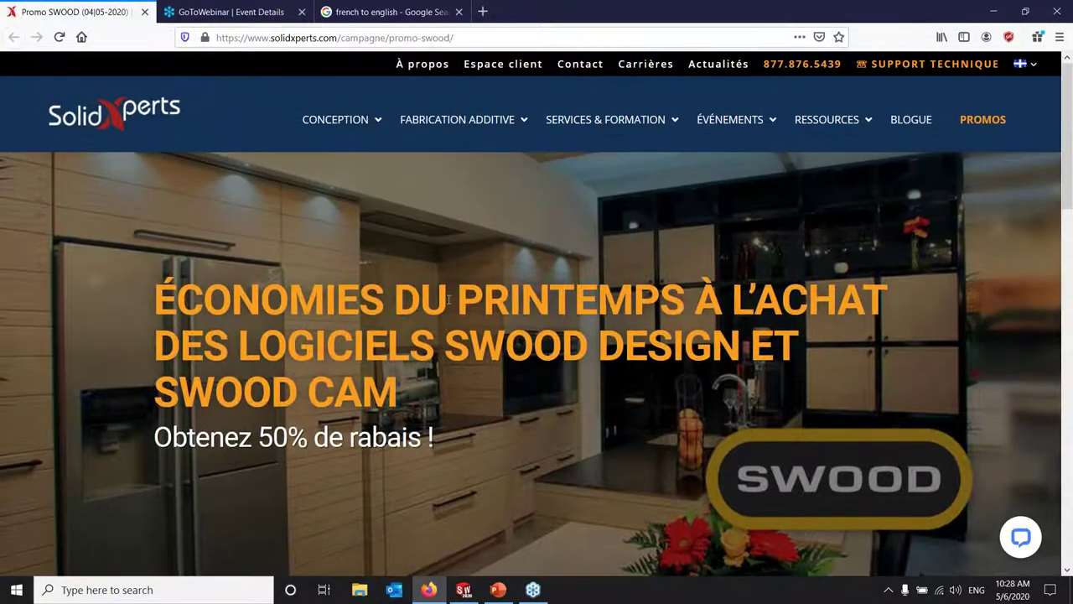
pyautogui.scroll(-3, 479, 317)
pyautogui.scroll(2, 480, 317)
pyautogui.scroll(-2, 537, 349)
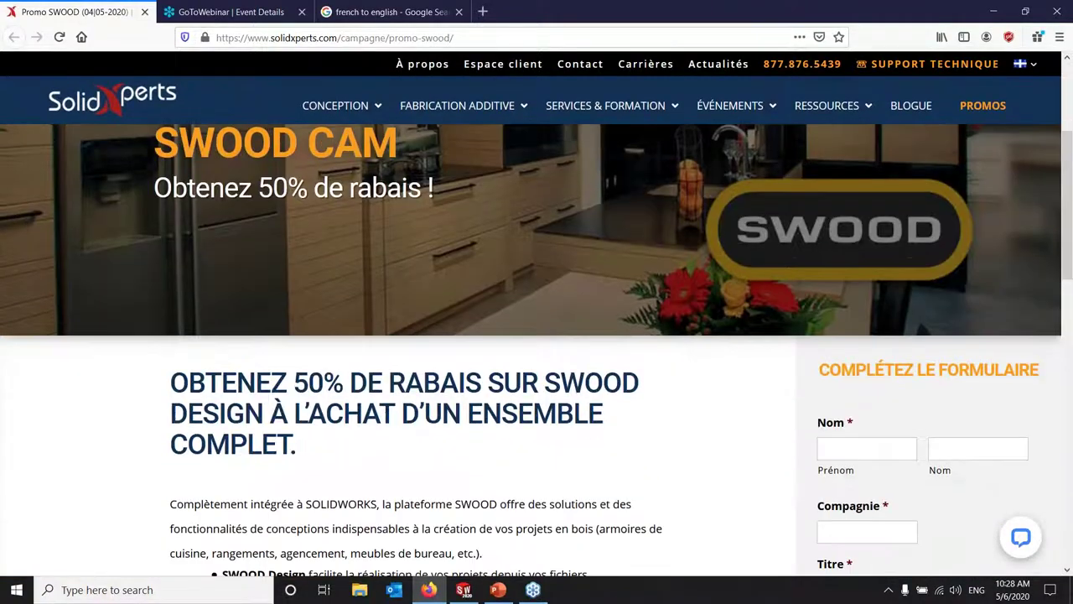
pyautogui.scroll(-1, 536, 349)
pyautogui.scroll(-1, 537, 350)
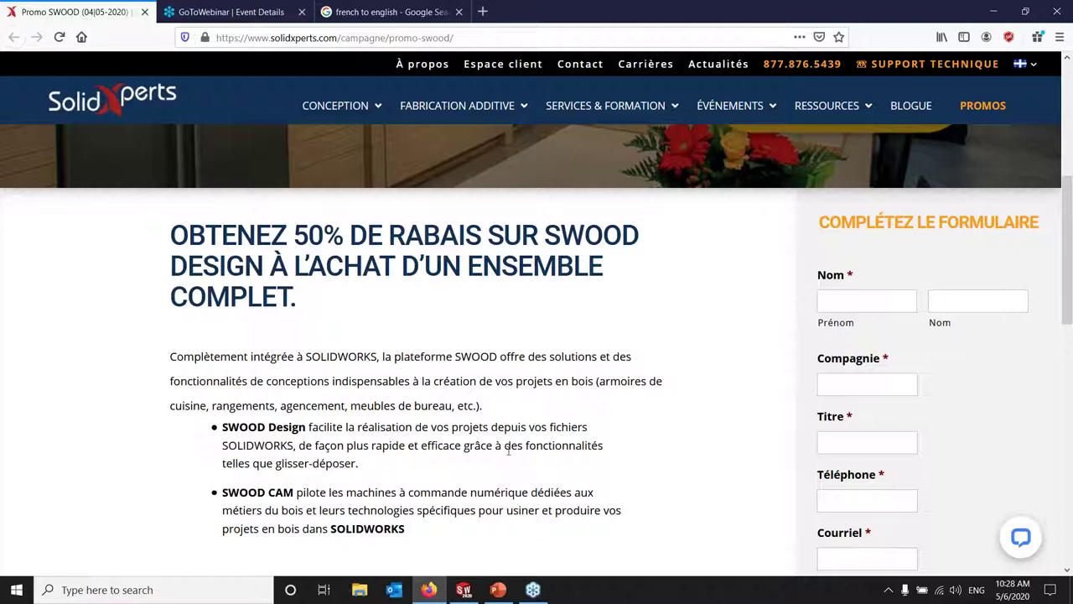
pyautogui.scroll(-1, 508, 450)
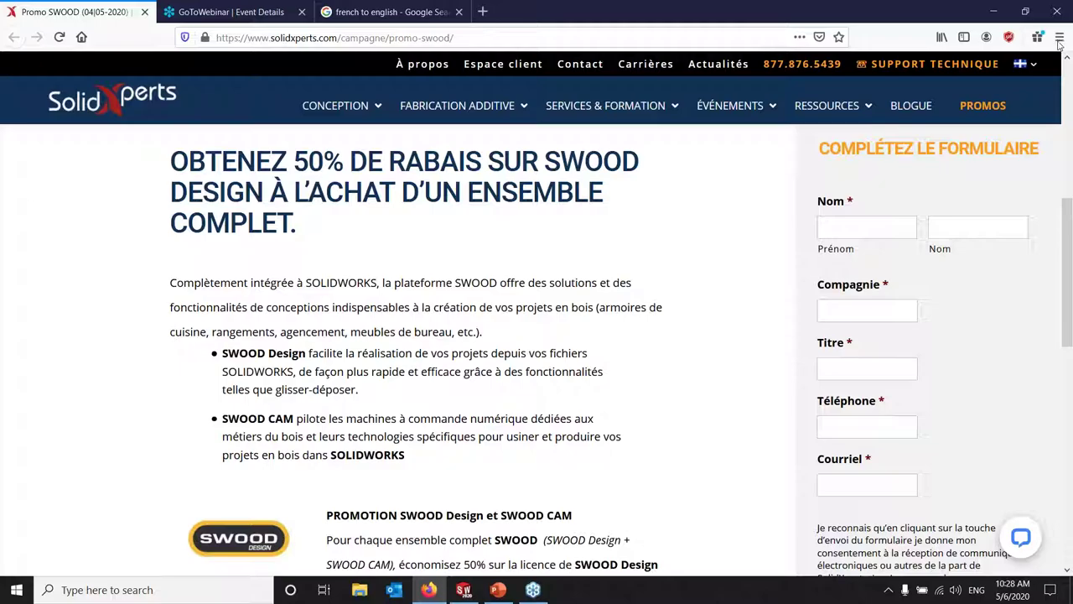
# - Bring PowerPoint back to the front on the final À Bientôt slide 15
pyautogui.click(464, 589)
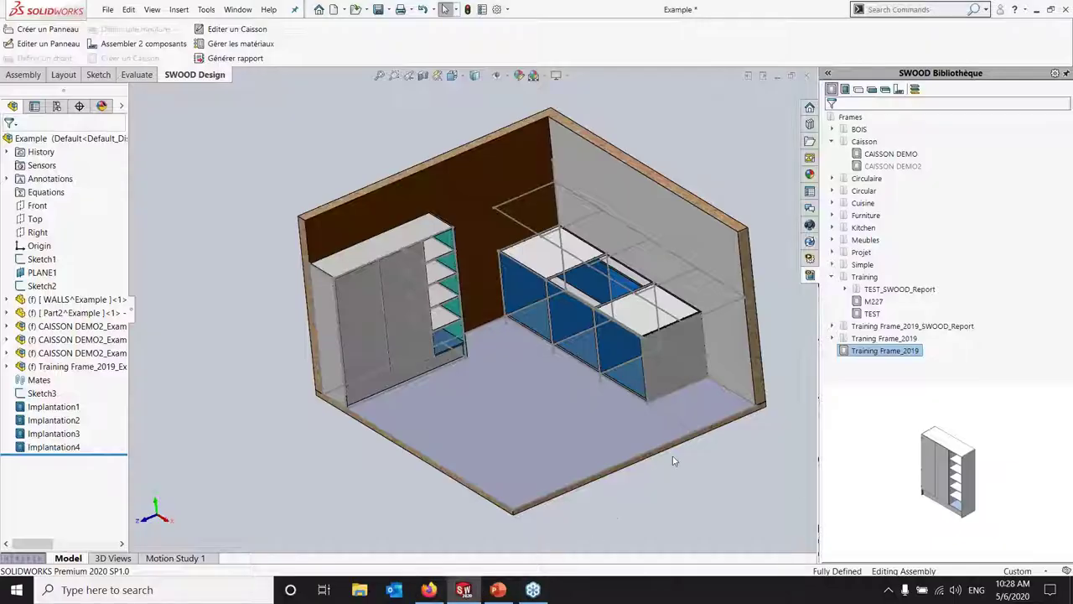
pyautogui.click(498, 590)
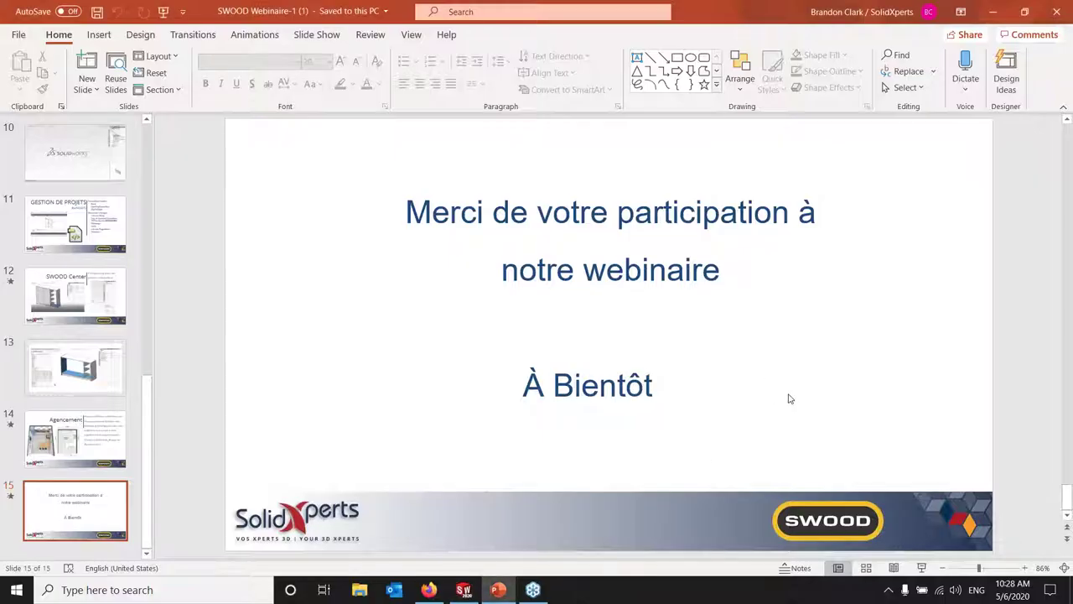